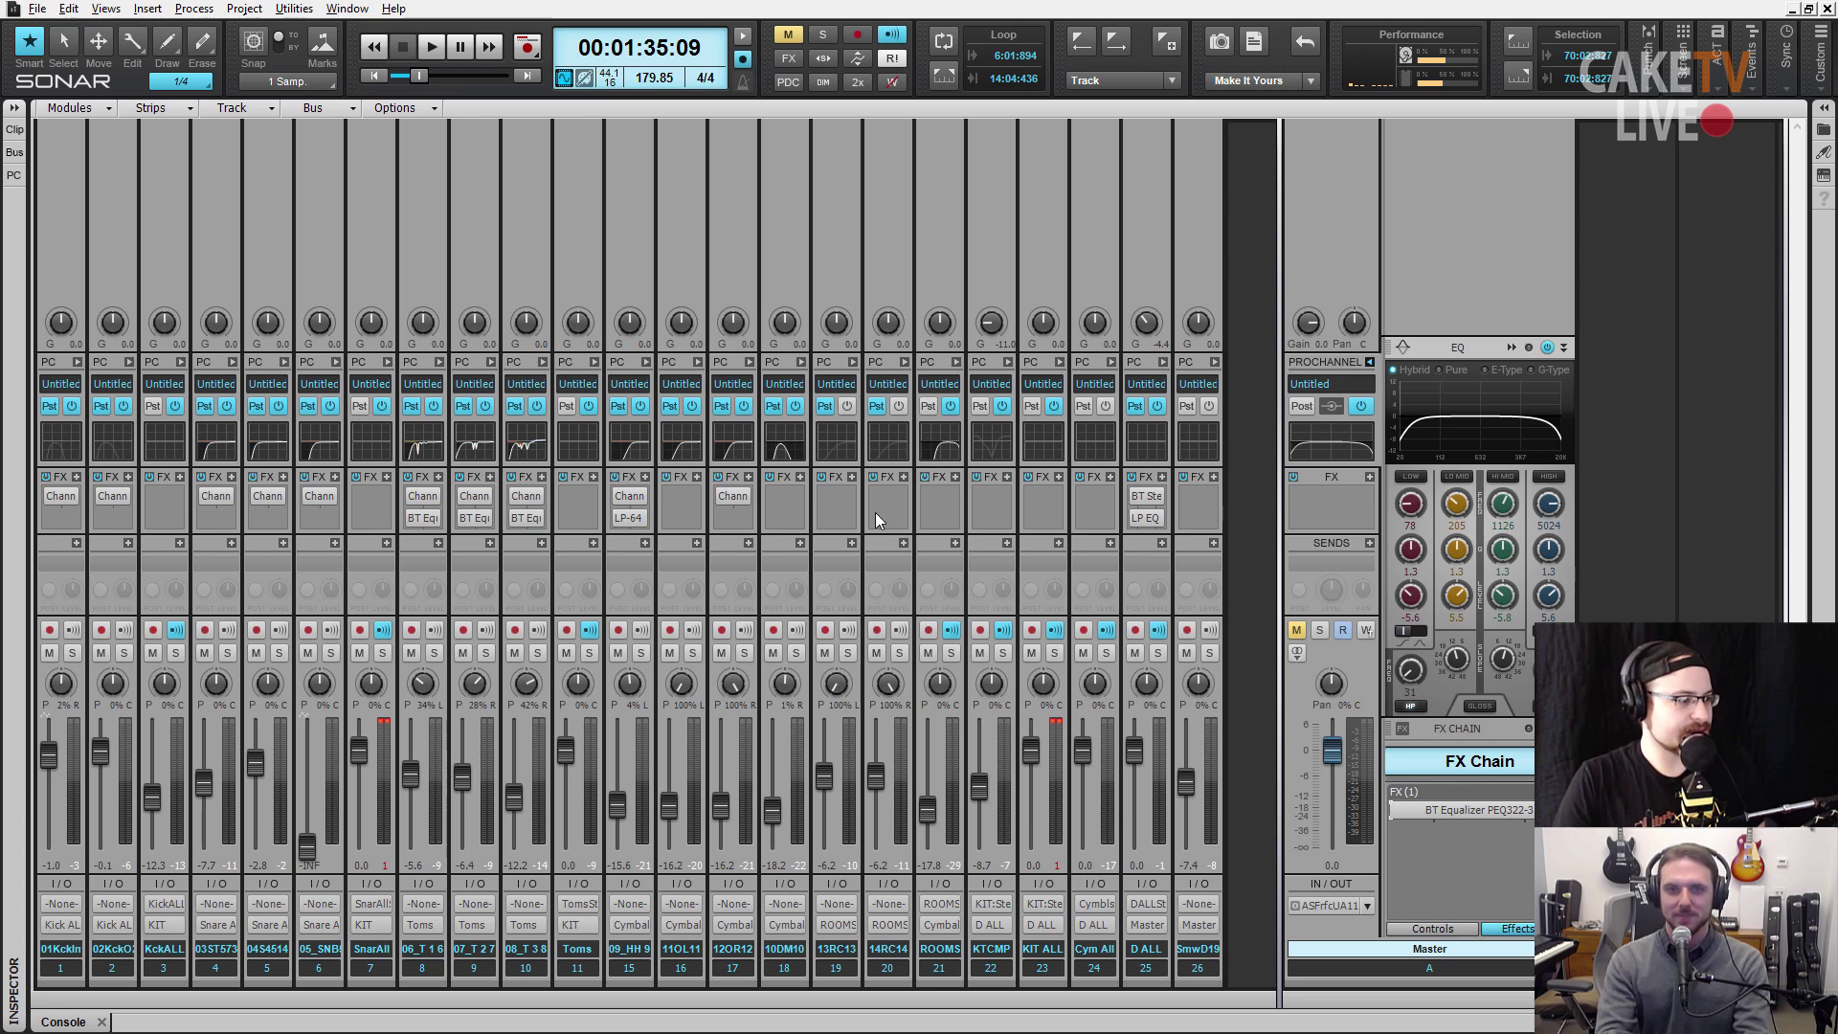
- Open the Master bus's QuadCurve equalizer in its large floating view
click(1513, 349)
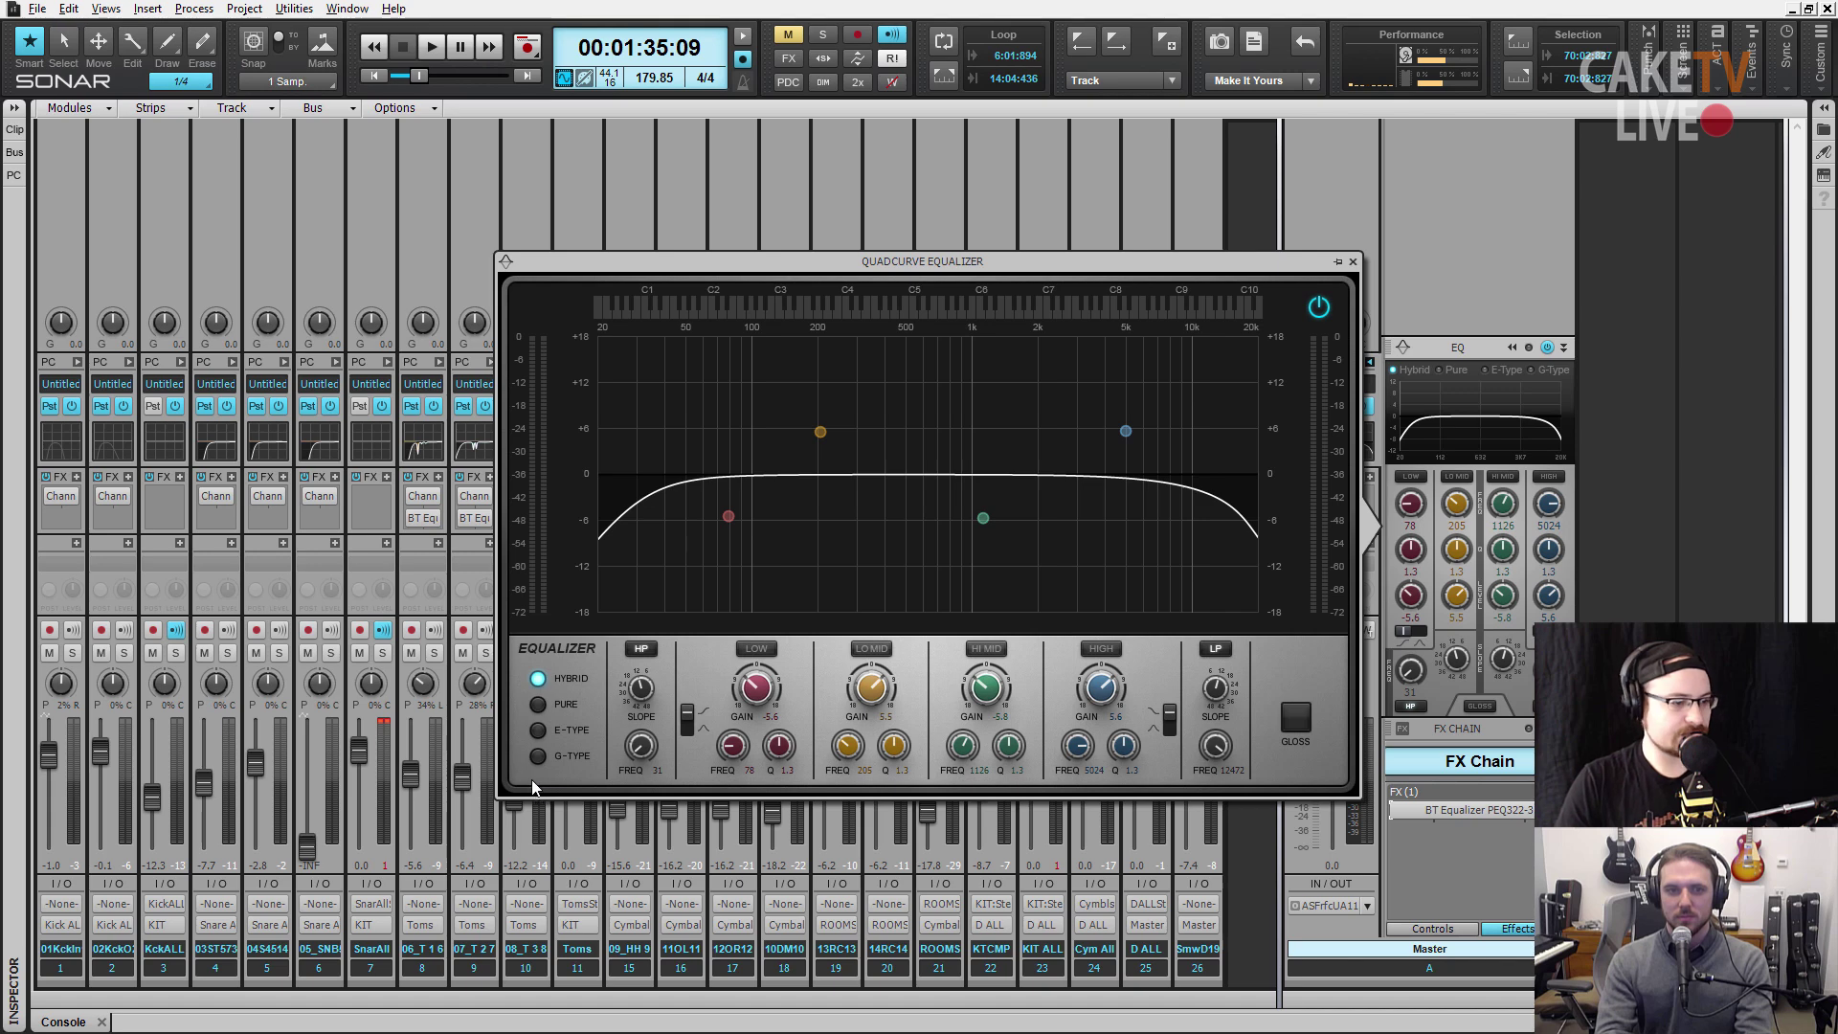
click(1352, 263)
click(1514, 348)
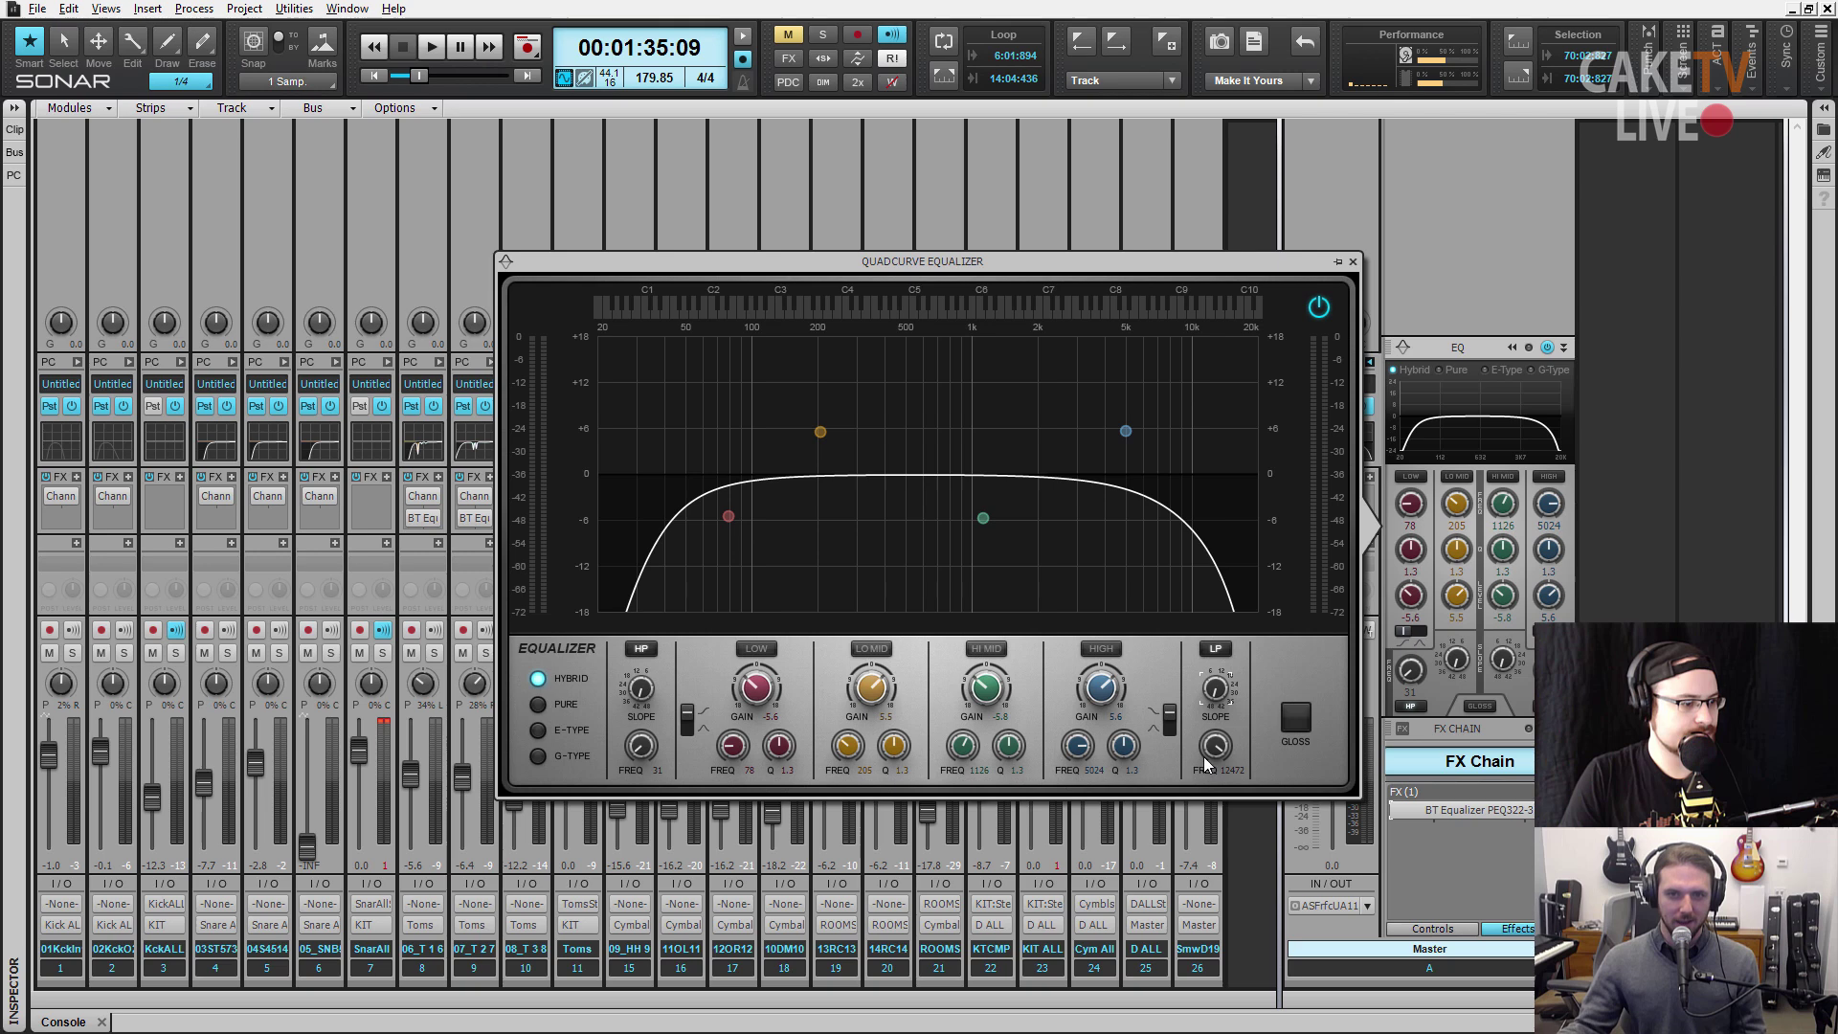
- Set the low-pass filter frequency to 2820 Hz and sweep the high-pass frequency from 119 Hz down to 22 Hz
drag(1203, 756, 1204, 833)
drag(641, 746, 640, 711)
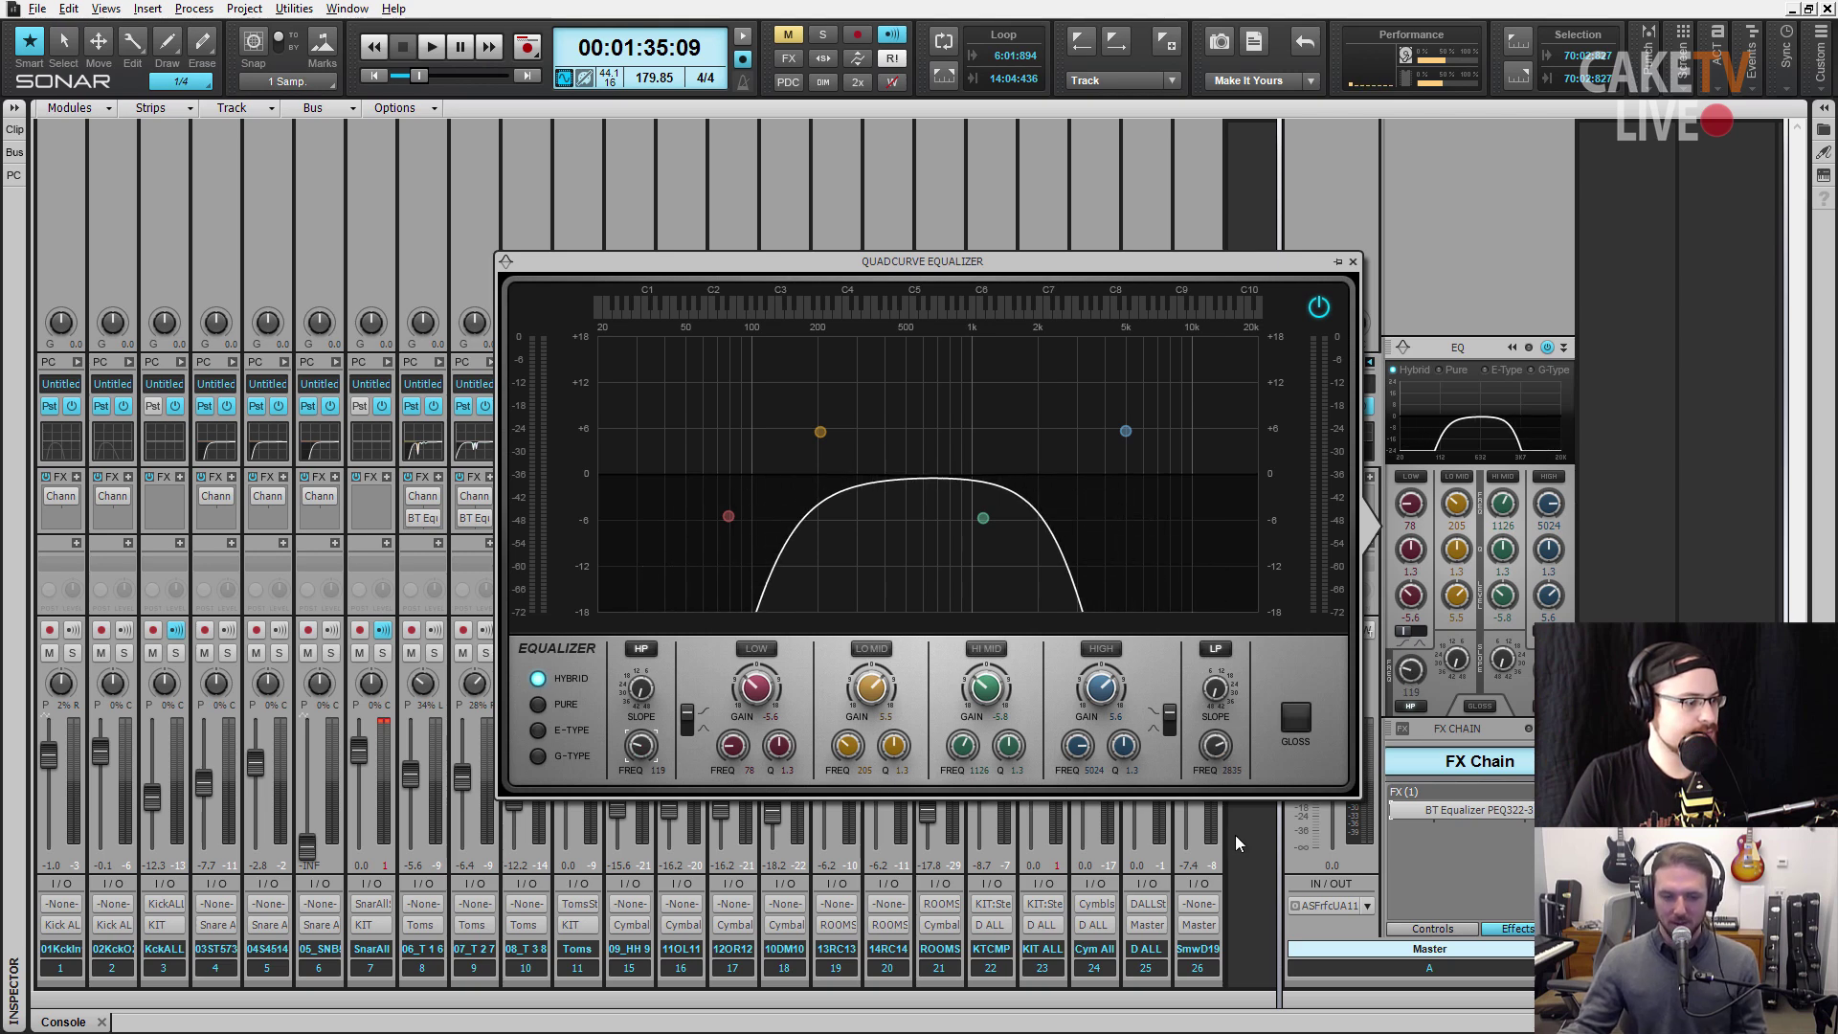
drag(670, 772, 670, 833)
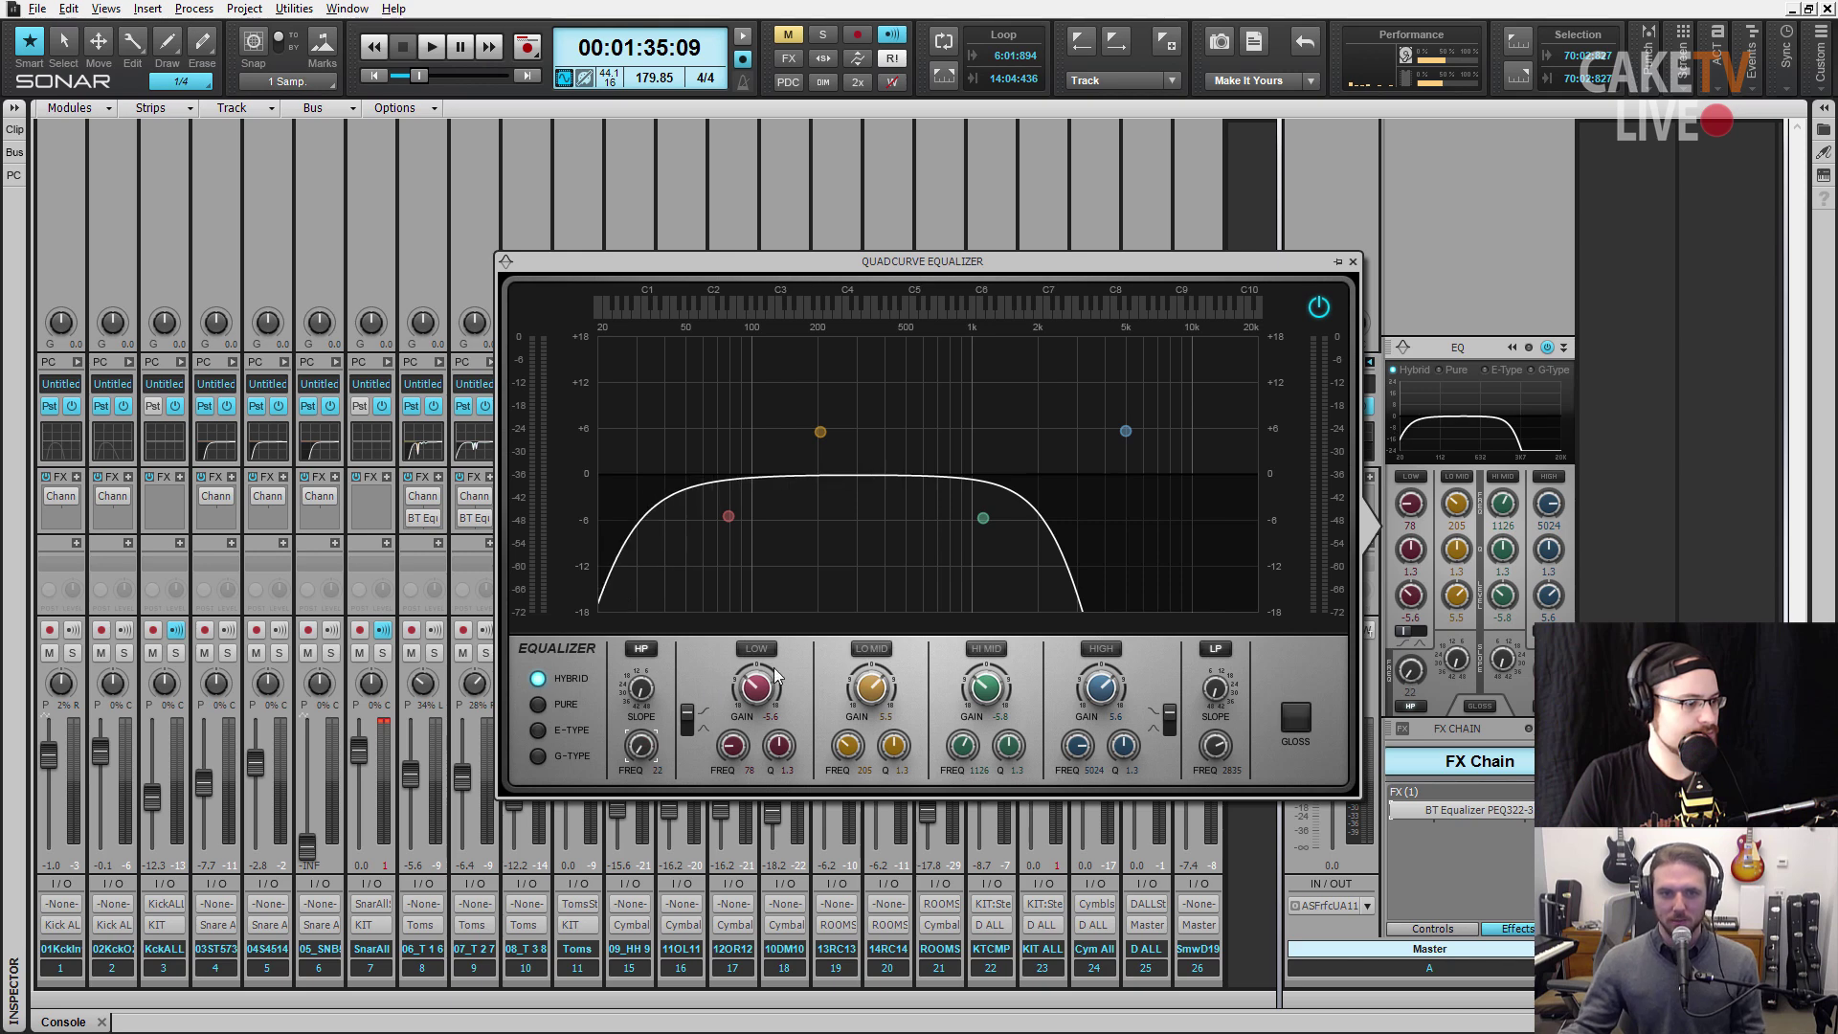
- Give both pass filters gentler slopes and set the low-pass frequency to 5021 Hz and the high-pass frequency to 191 Hz
drag(1215, 745, 1215, 685)
mouse_move(640, 688)
mouse_down()
mouse_move(659, 741)
mouse_move(659, 704)
mouse_up()
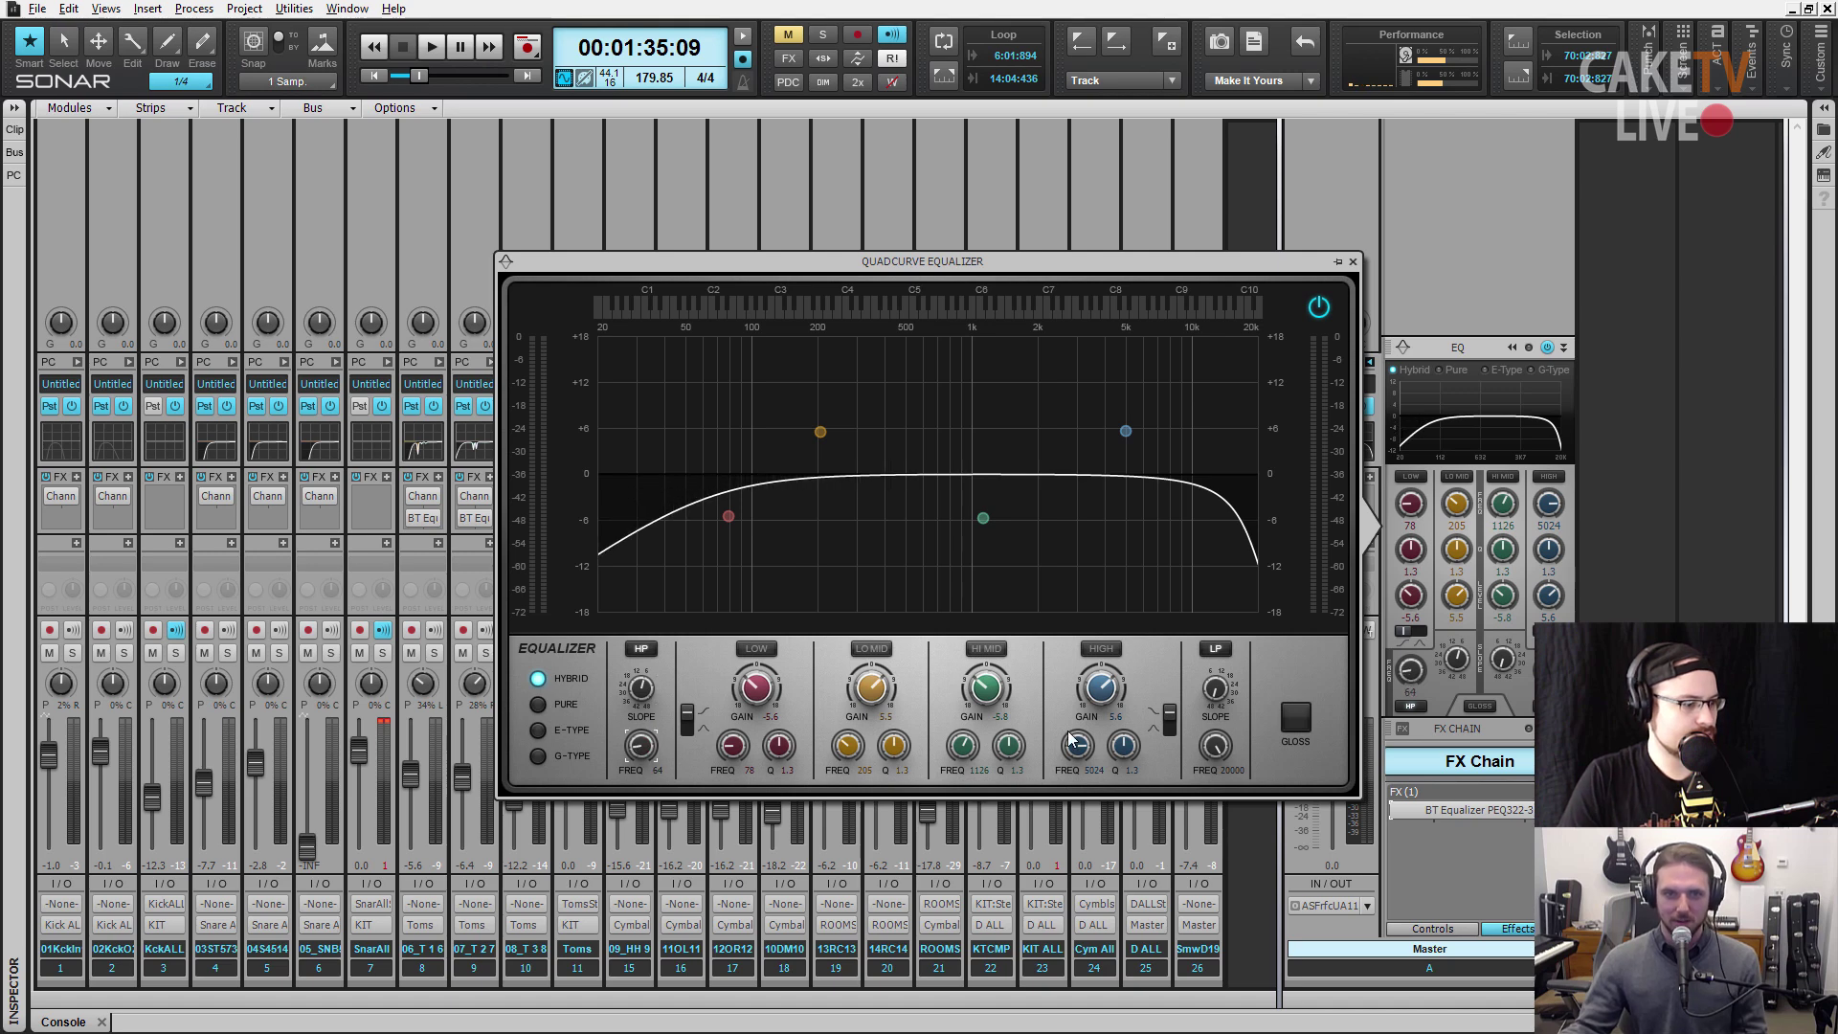
drag(1231, 687, 1229, 723)
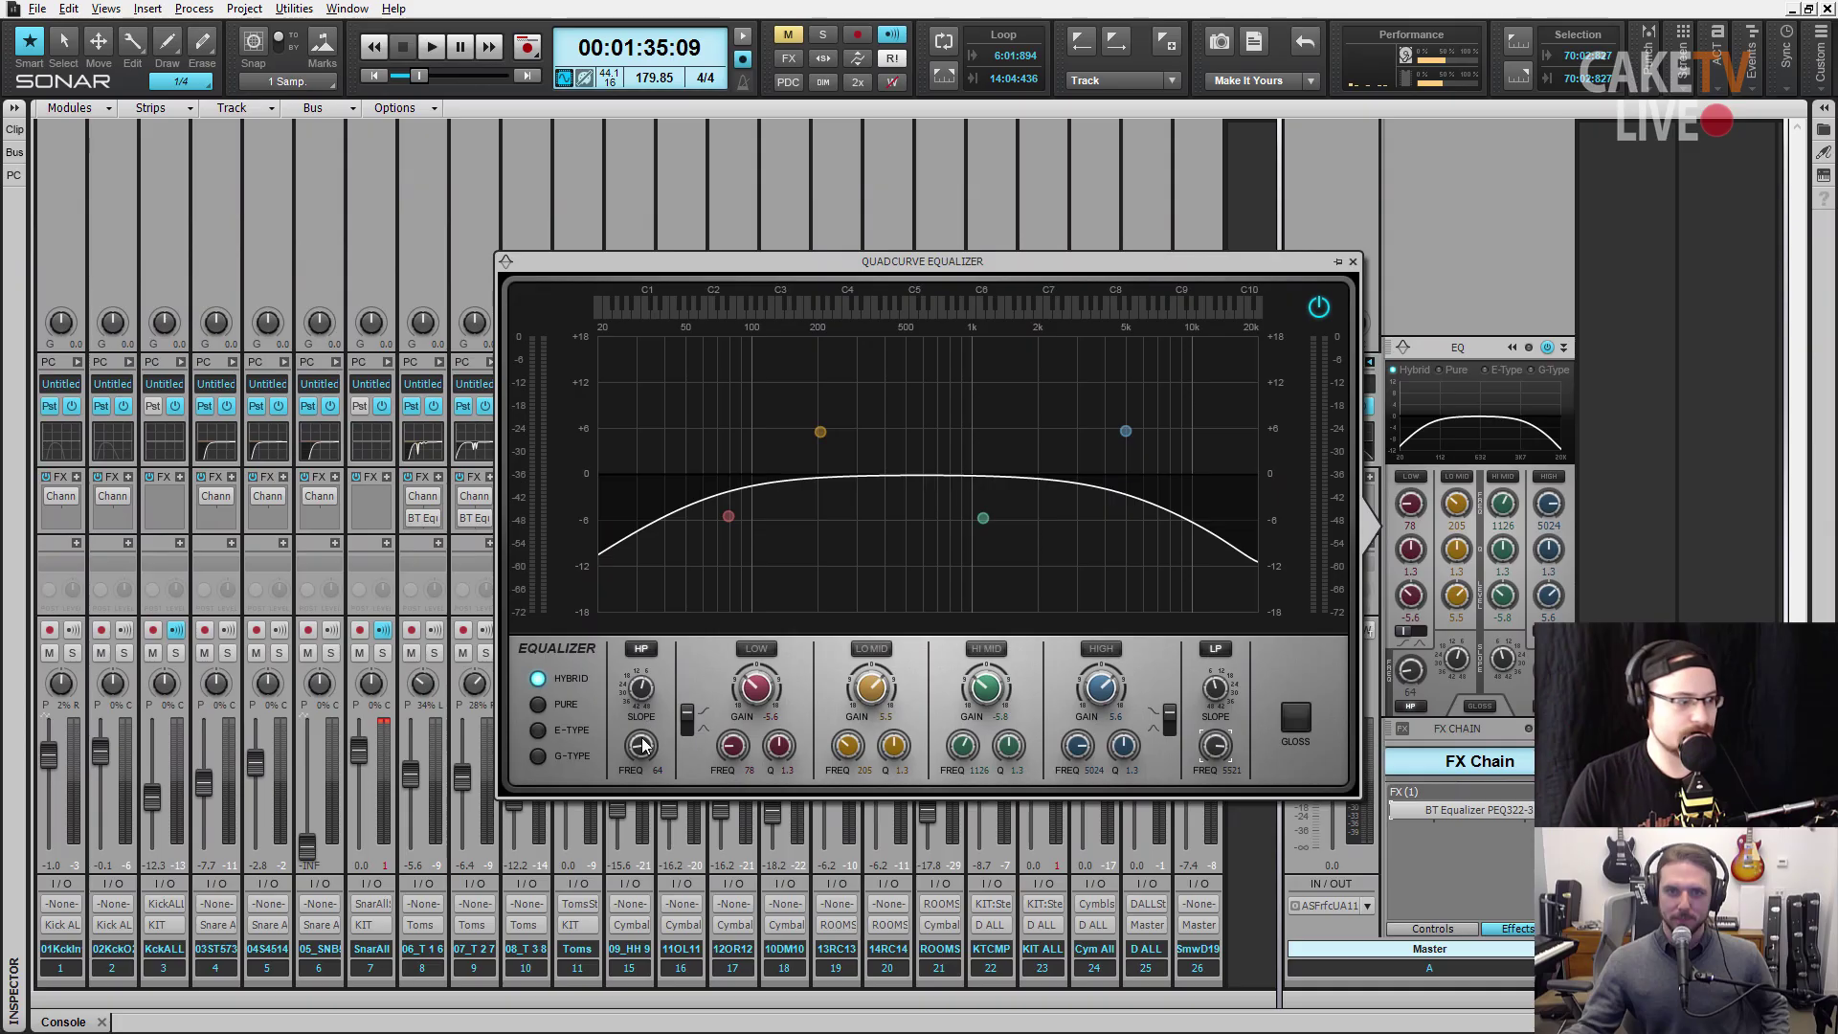
drag(641, 745, 641, 712)
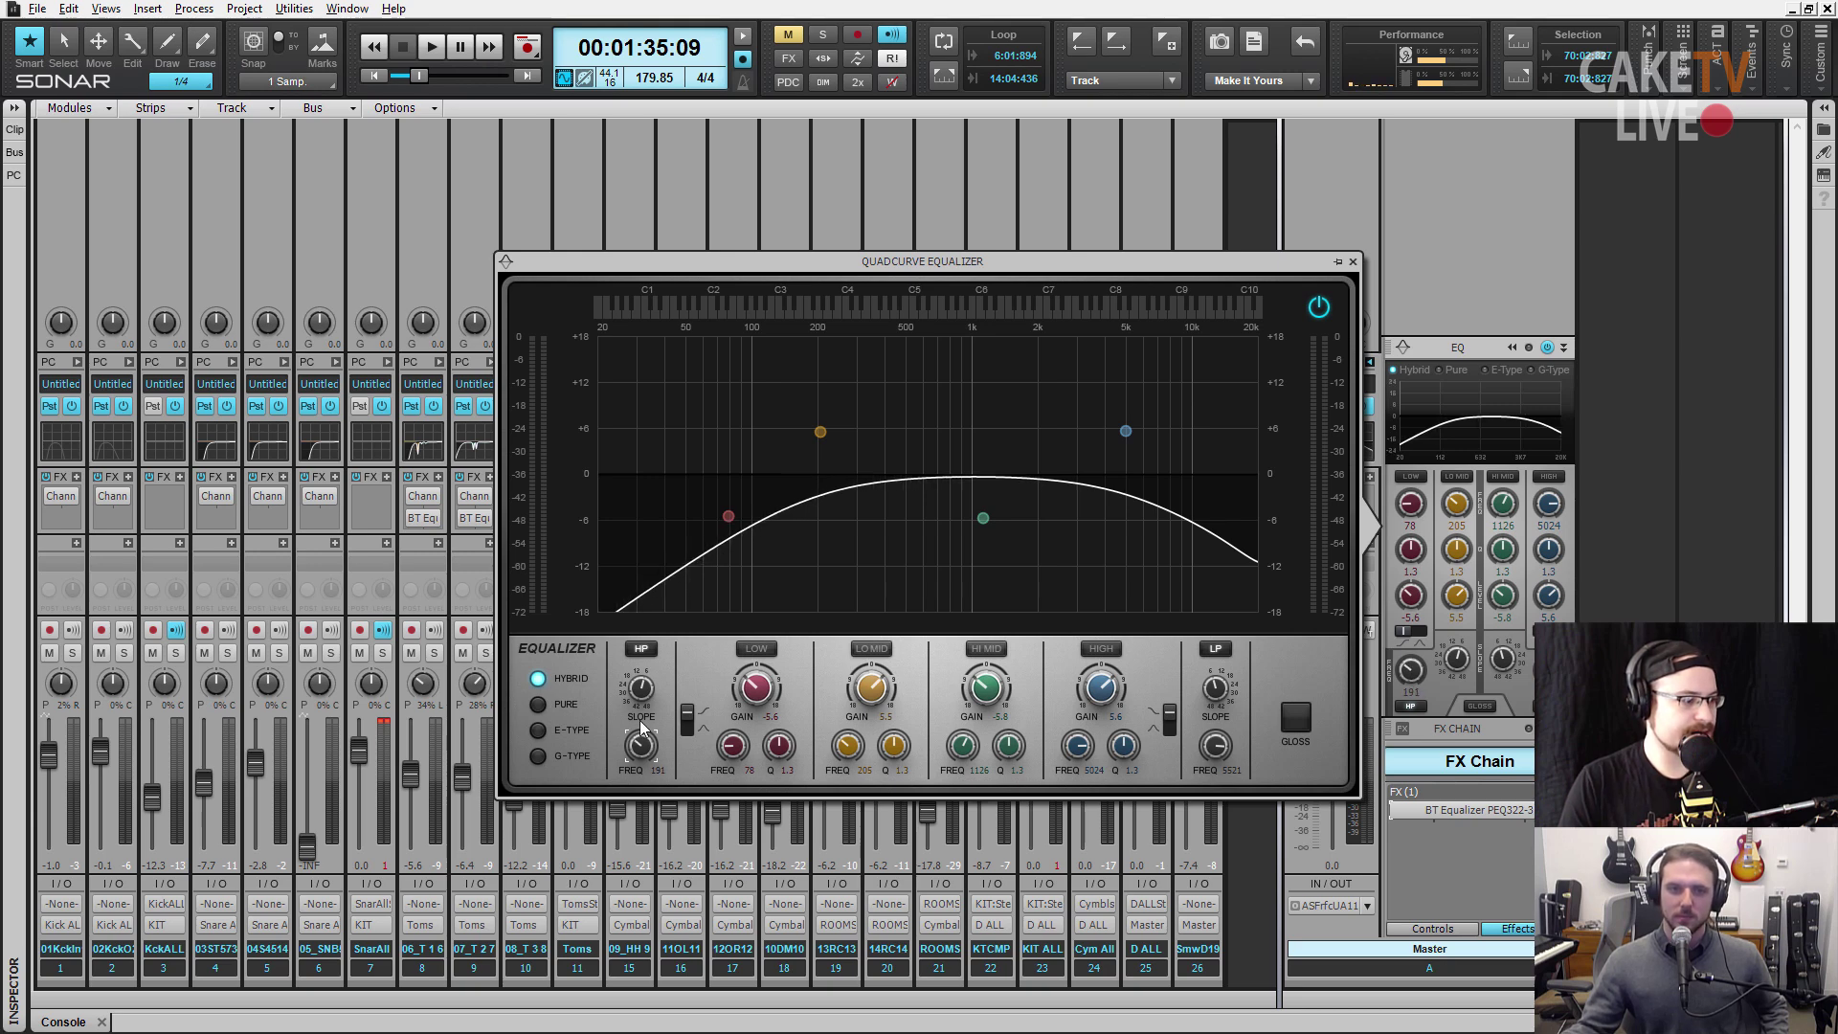
- Try steeper high-pass slopes and a 216 Hz high-pass frequency, and undo the last change
scroll(640, 689, up, 1)
scroll(641, 688, up, 1)
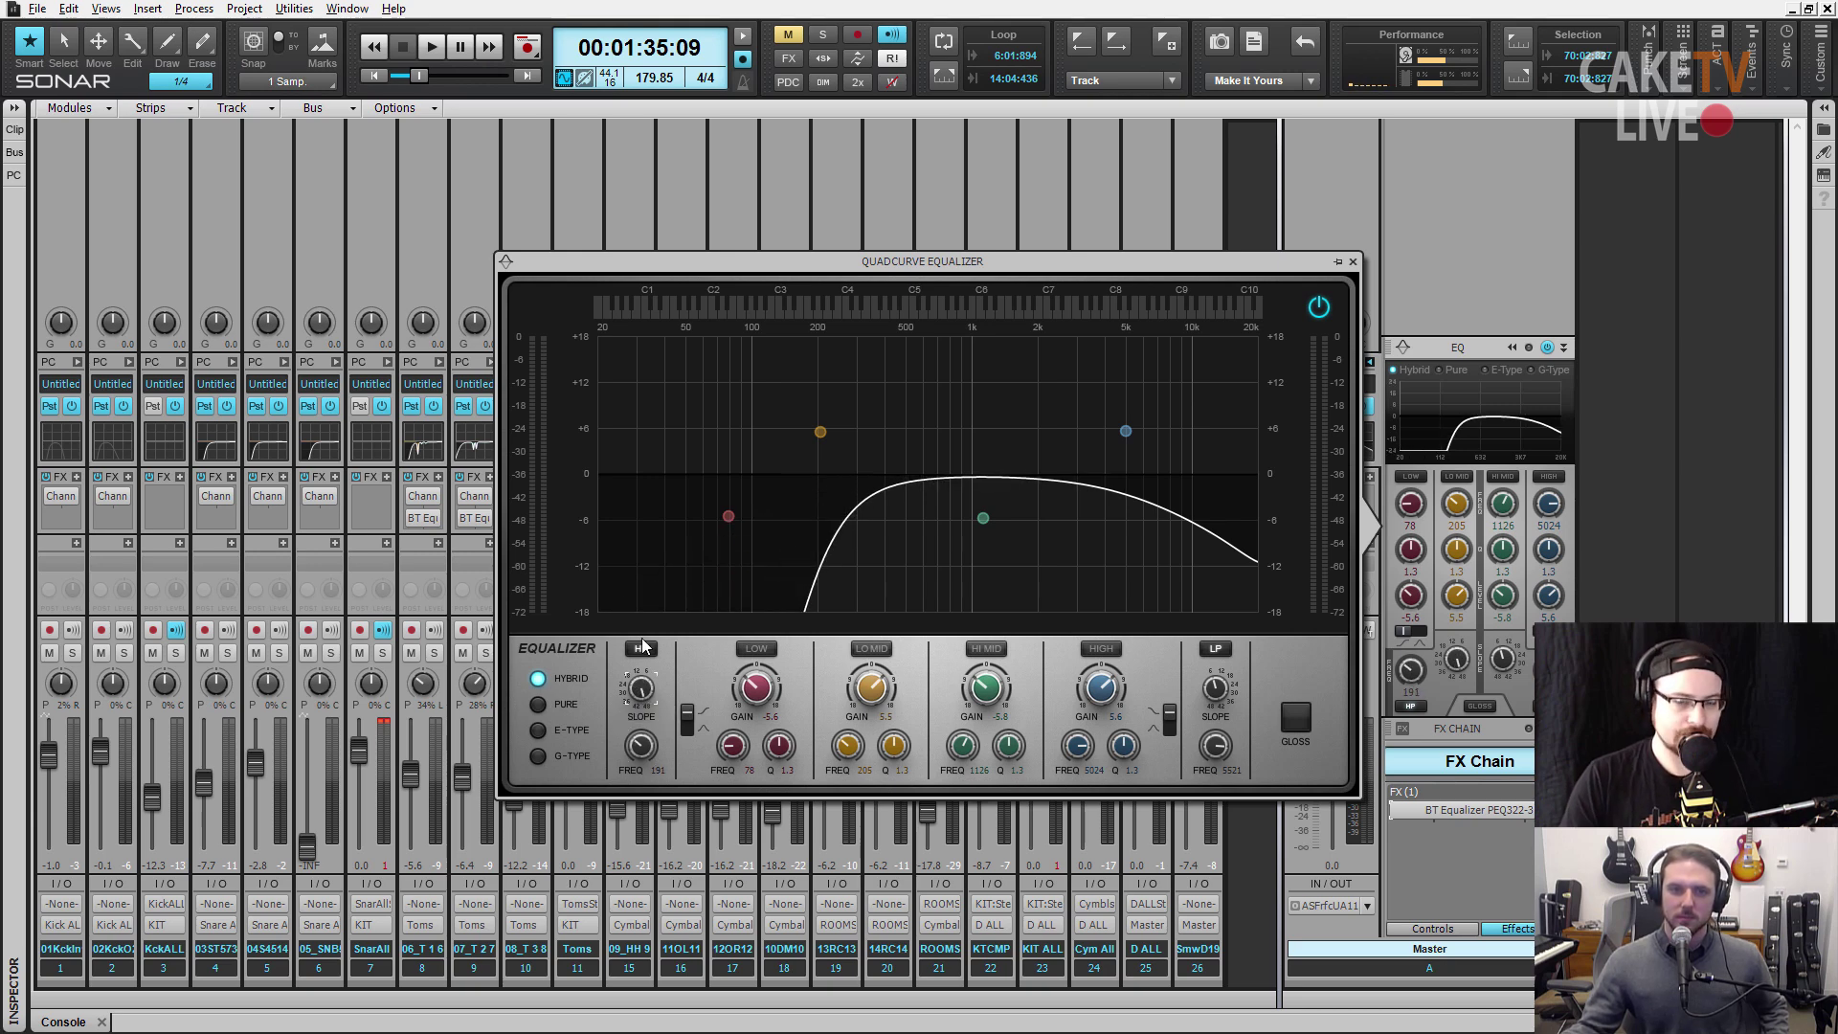
drag(644, 687, 647, 697)
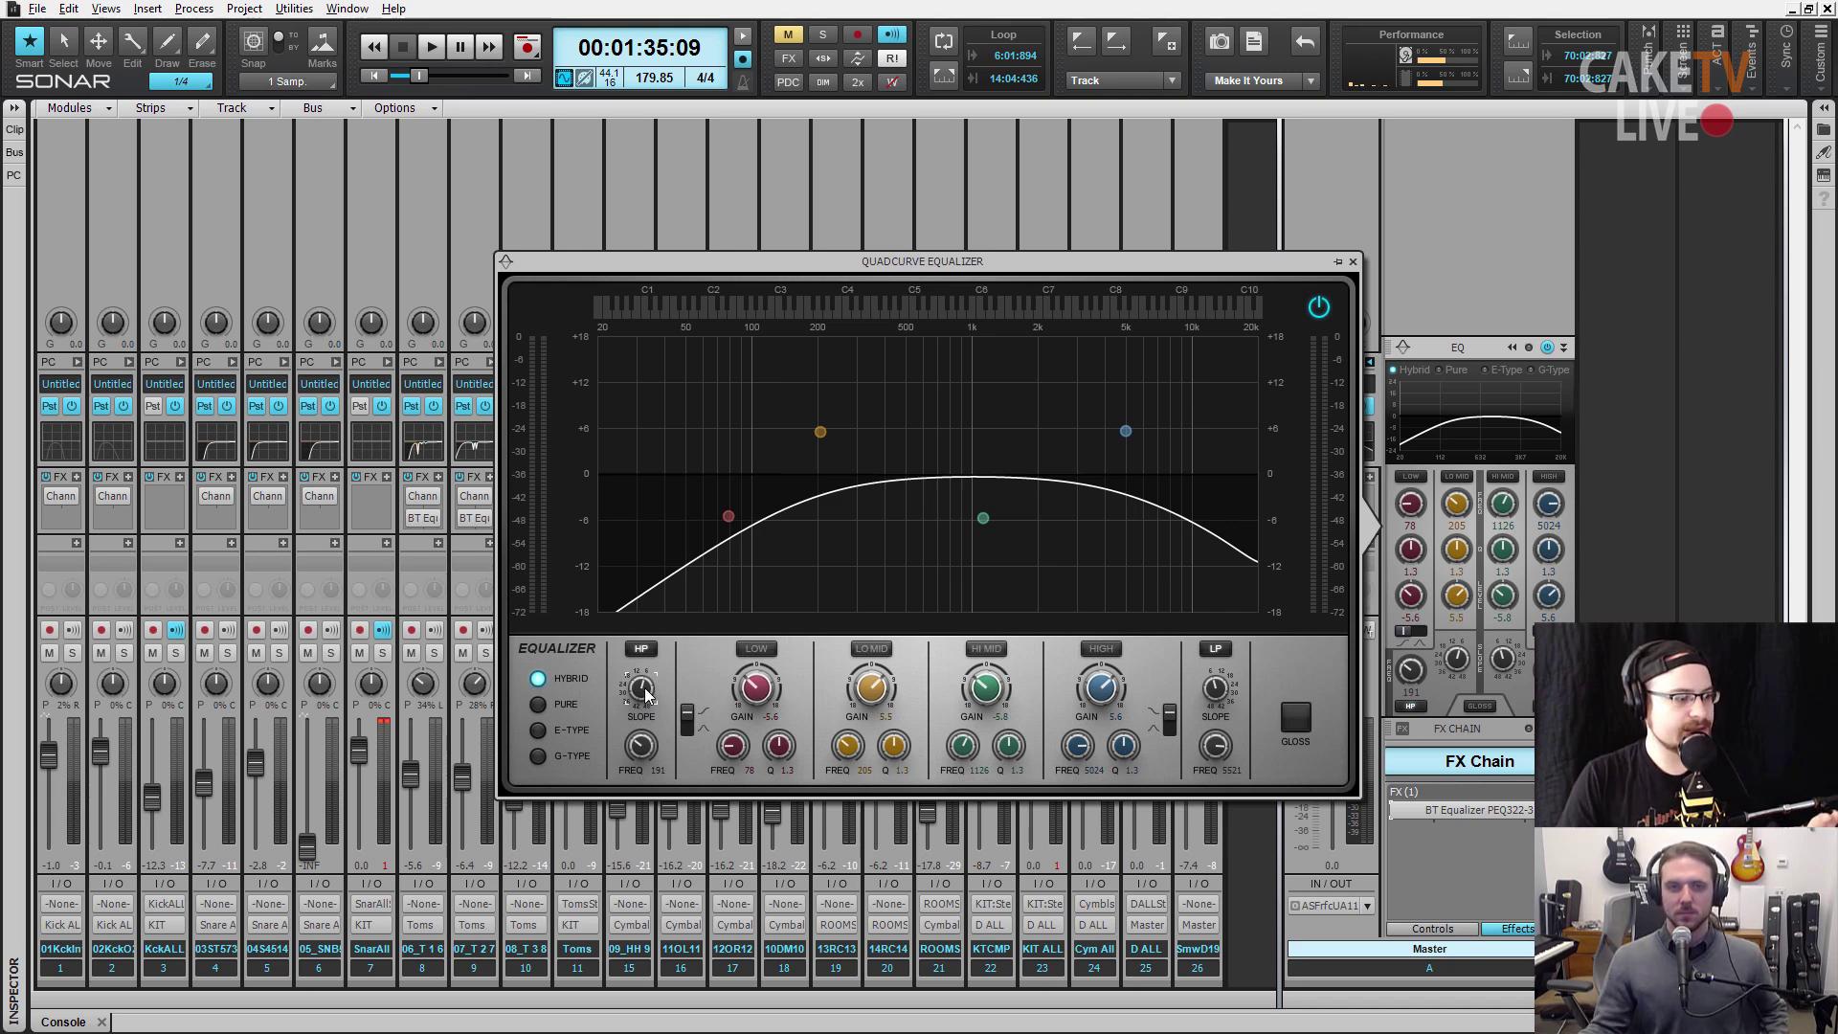
drag(646, 696, 646, 681)
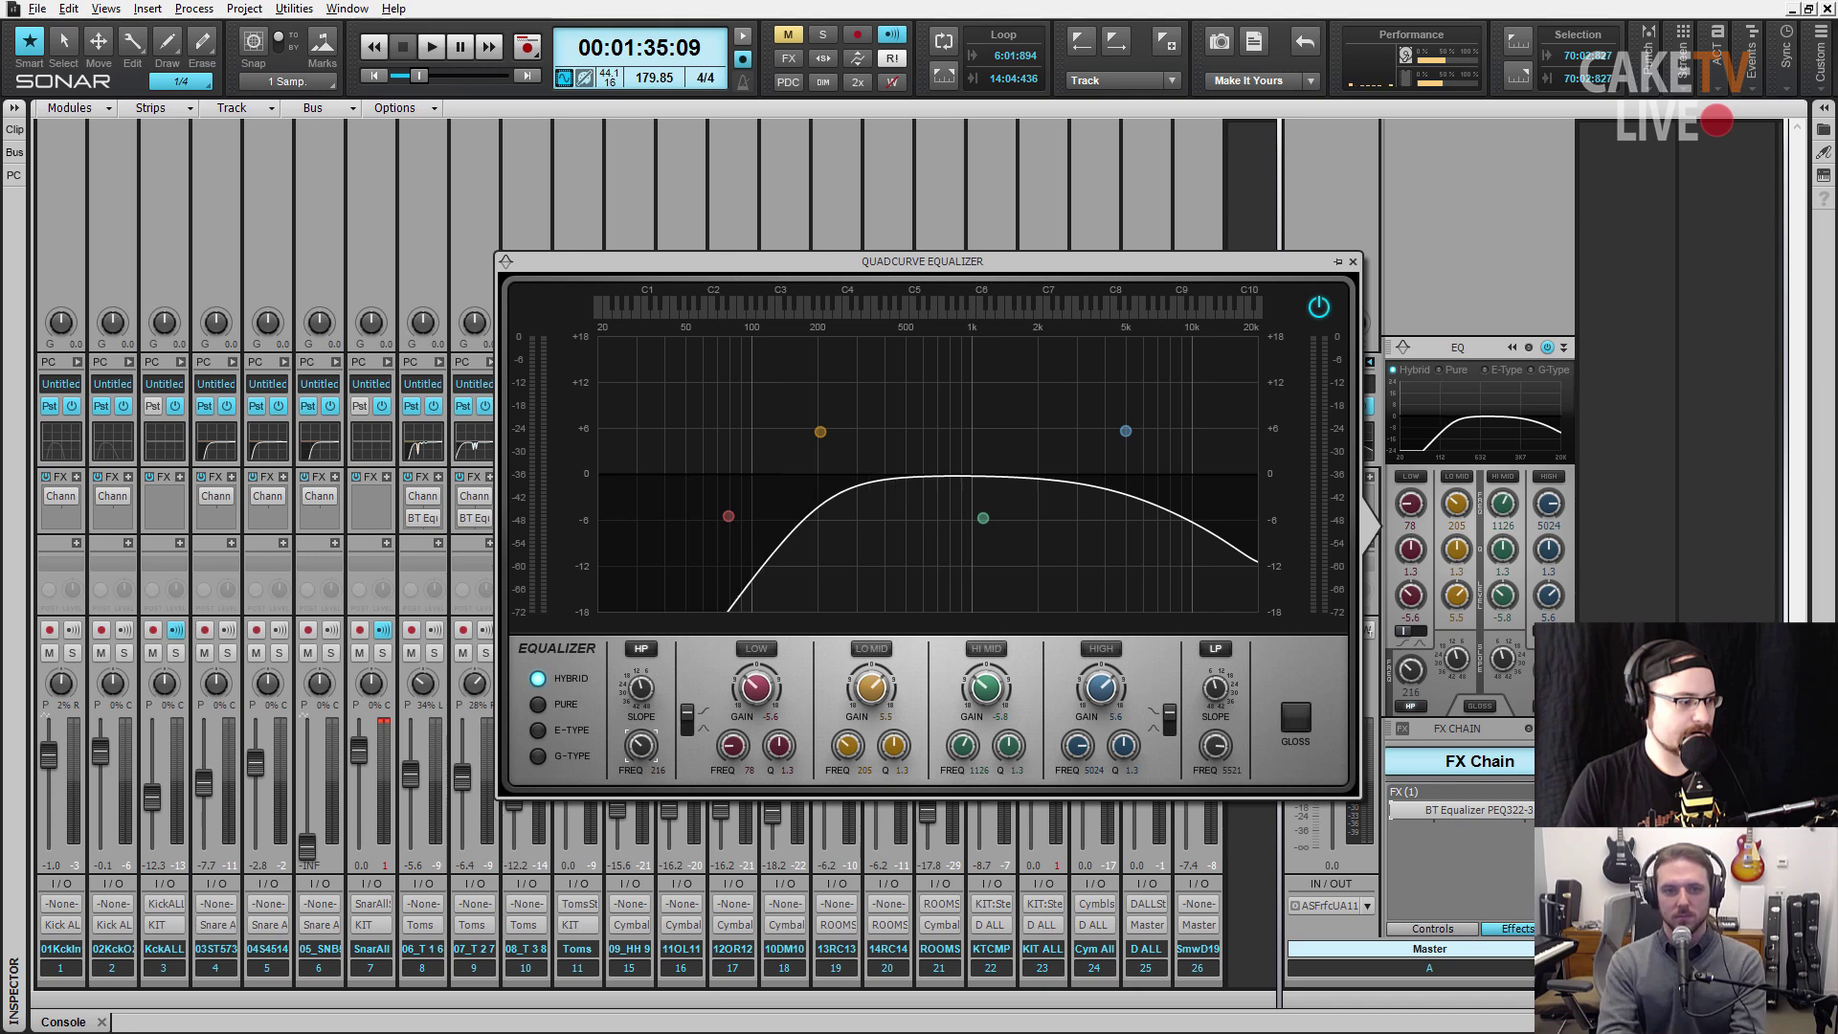
key(ctrl+z)
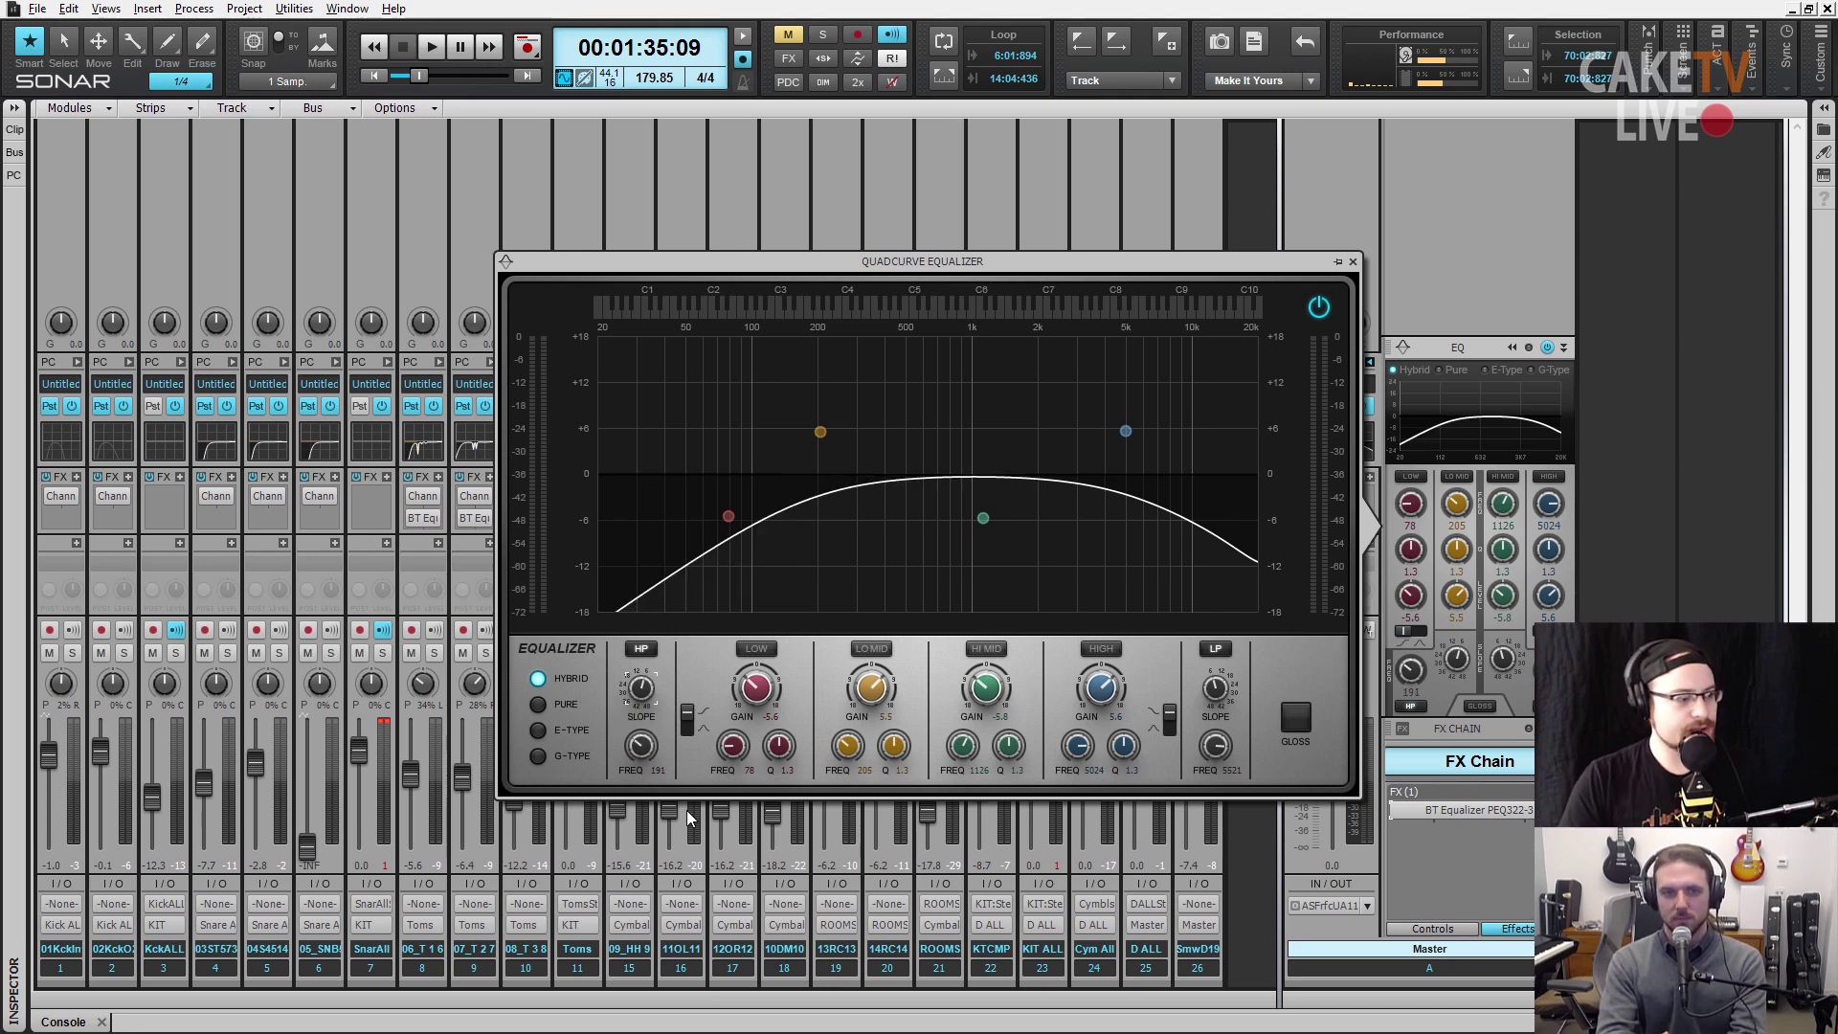
- Toggle the high-pass and low-pass filters separately, and give the high-pass a steeper slope at 351 Hz
click(638, 650)
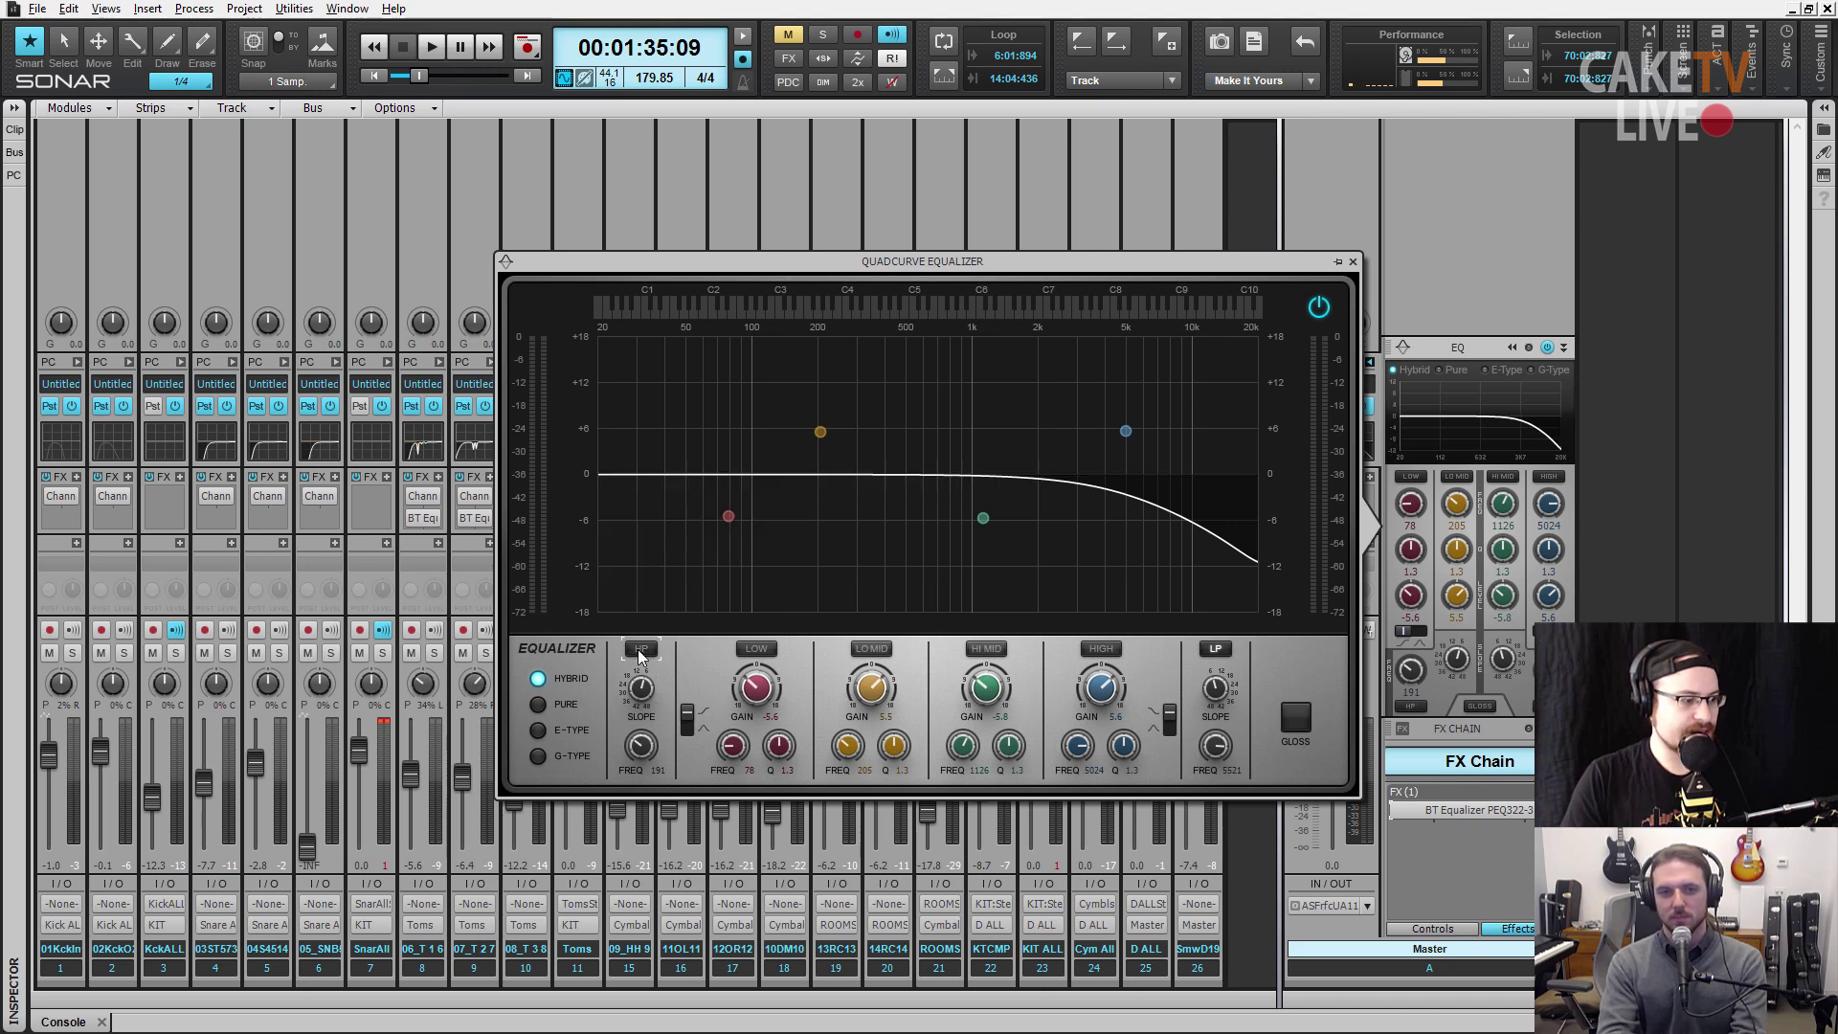
click(641, 650)
click(1218, 650)
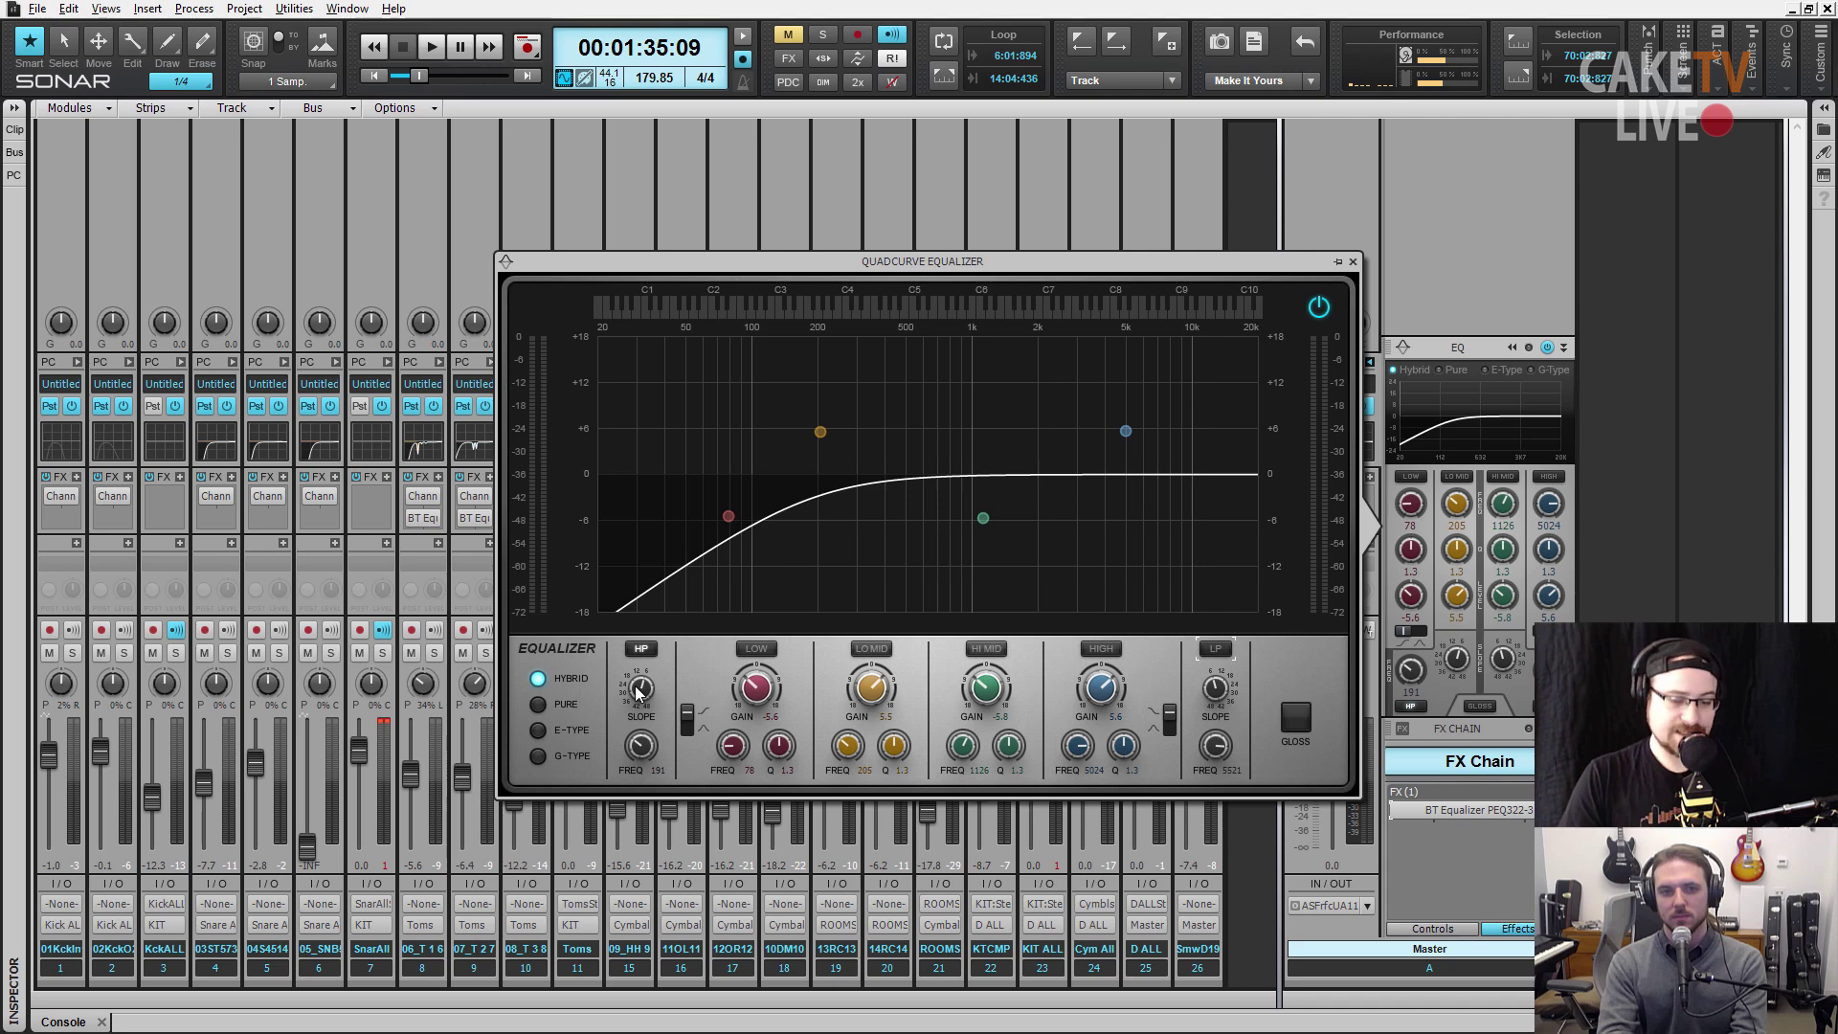
drag(639, 692, 640, 660)
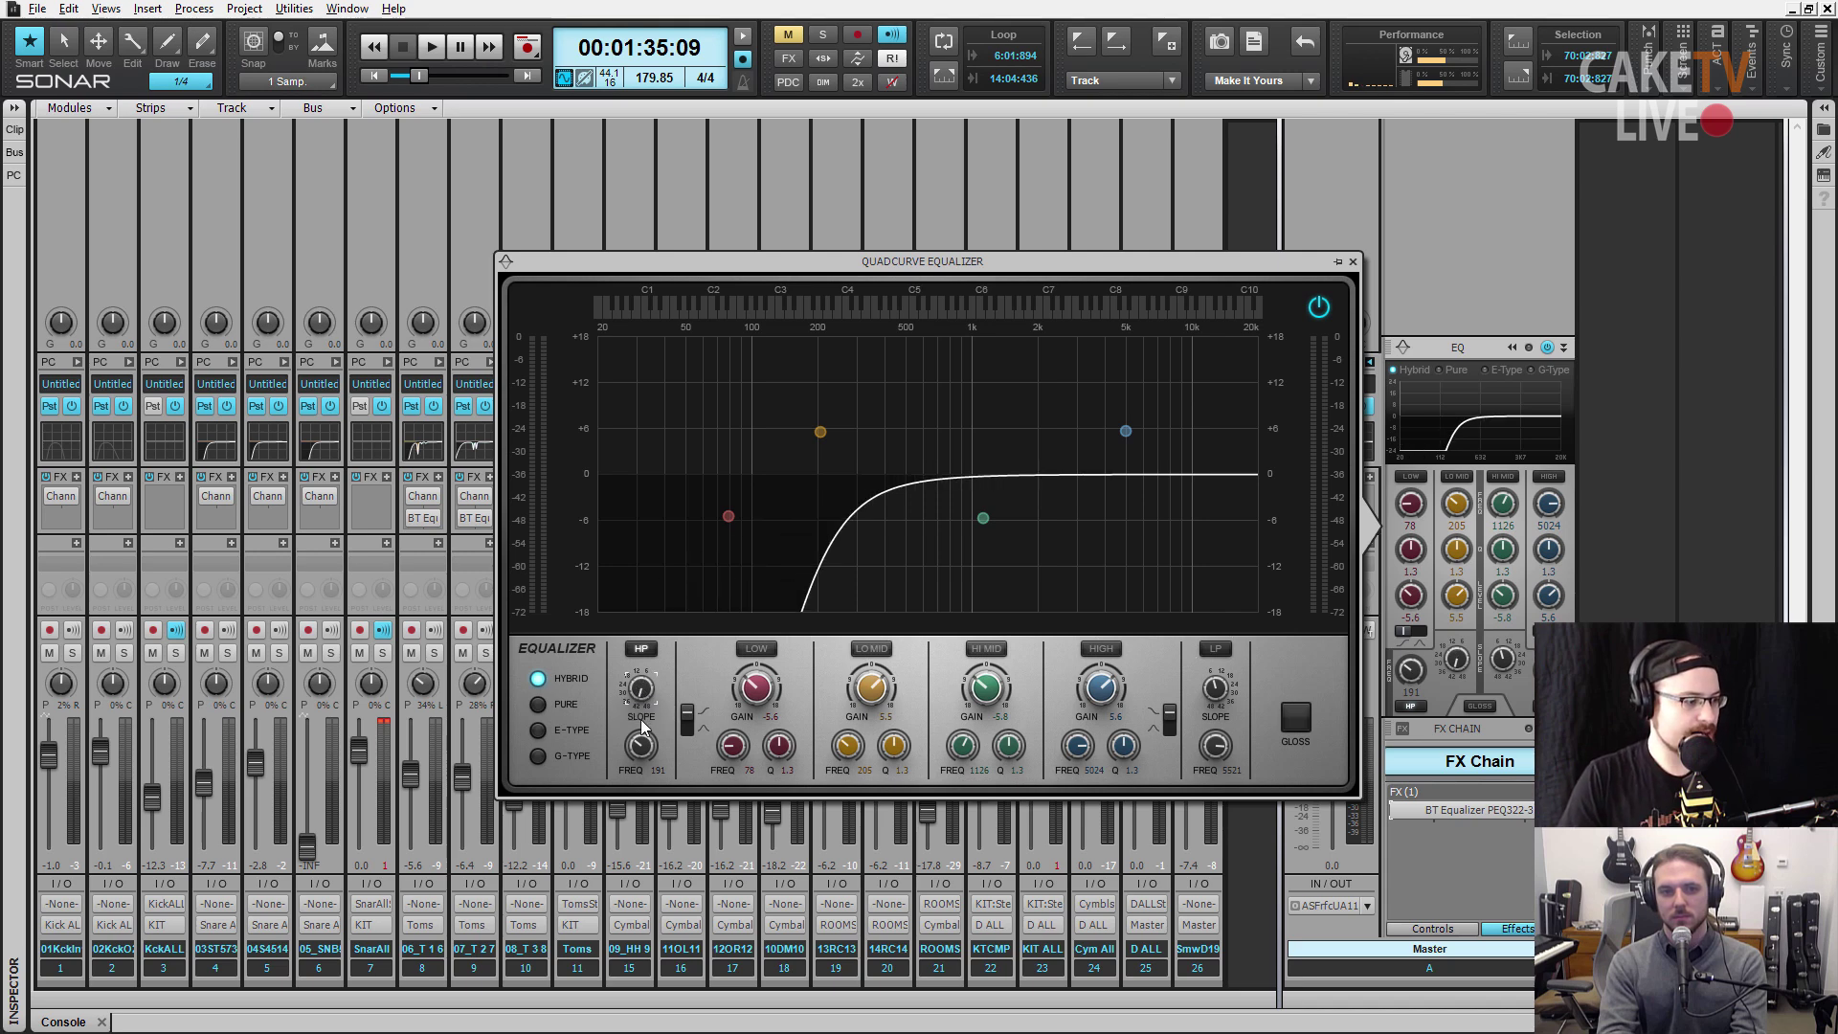
drag(640, 746, 641, 723)
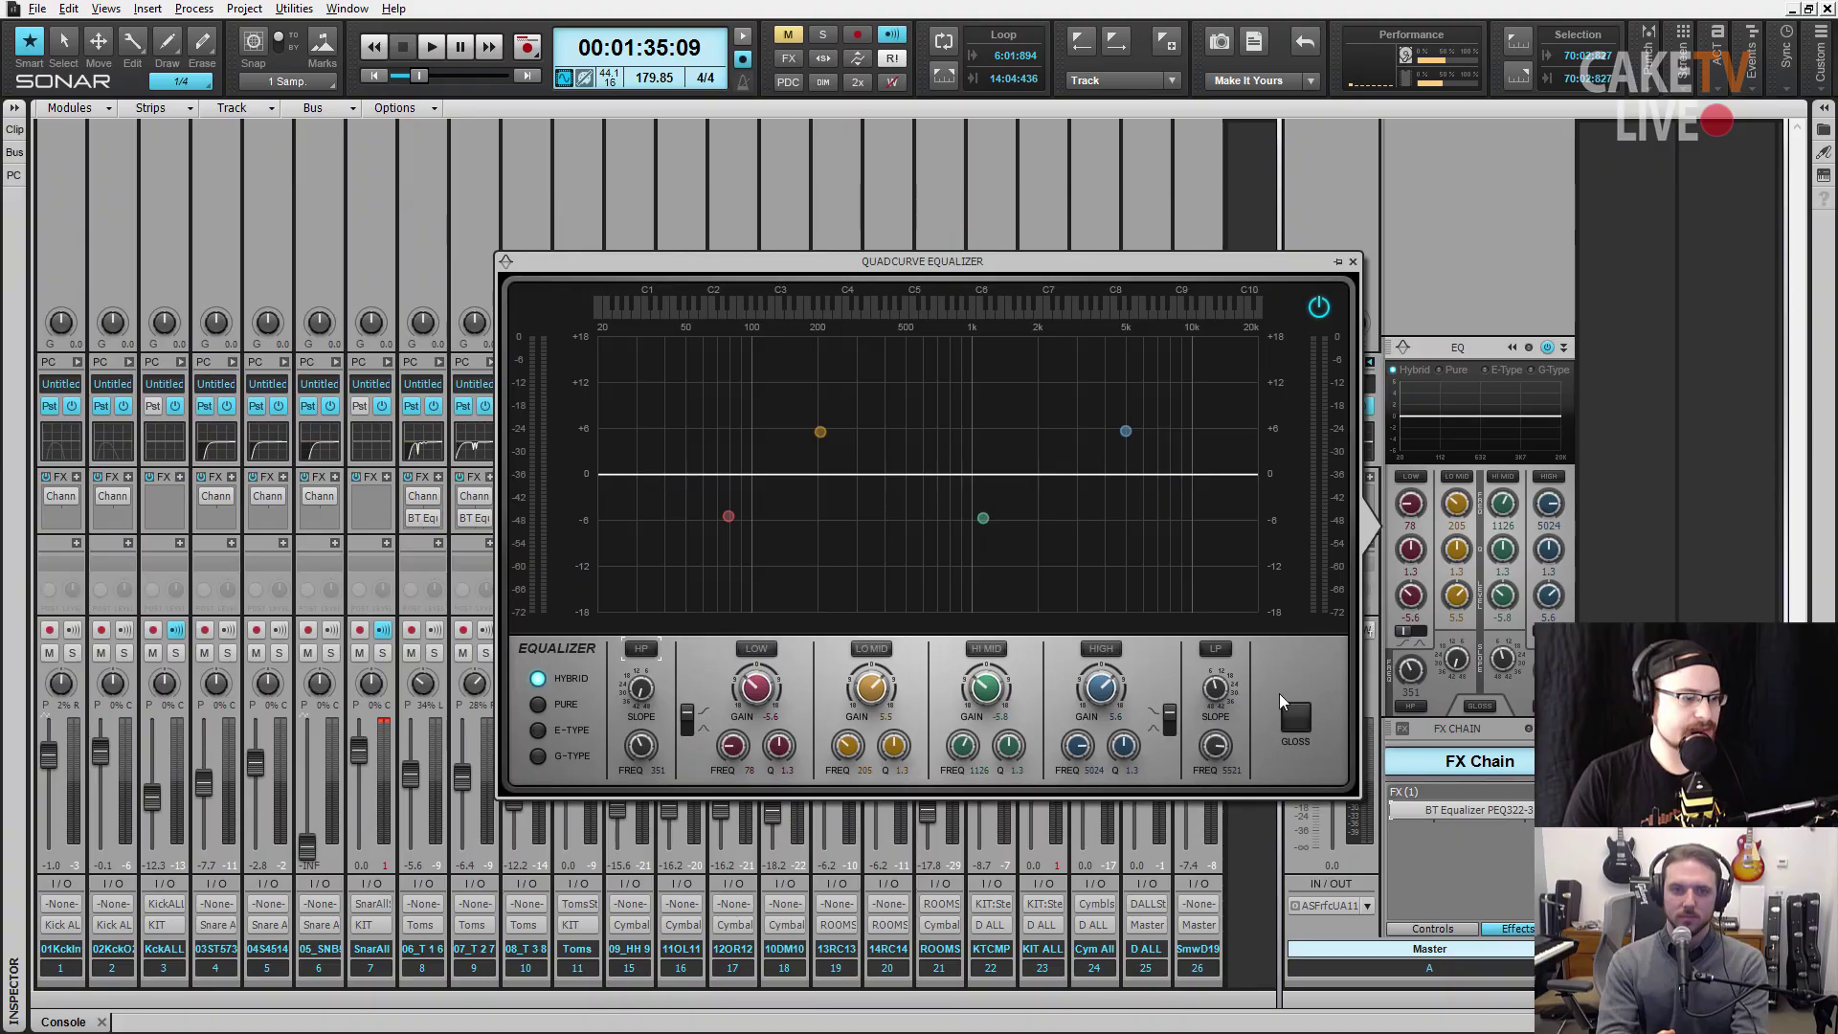
click(1216, 649)
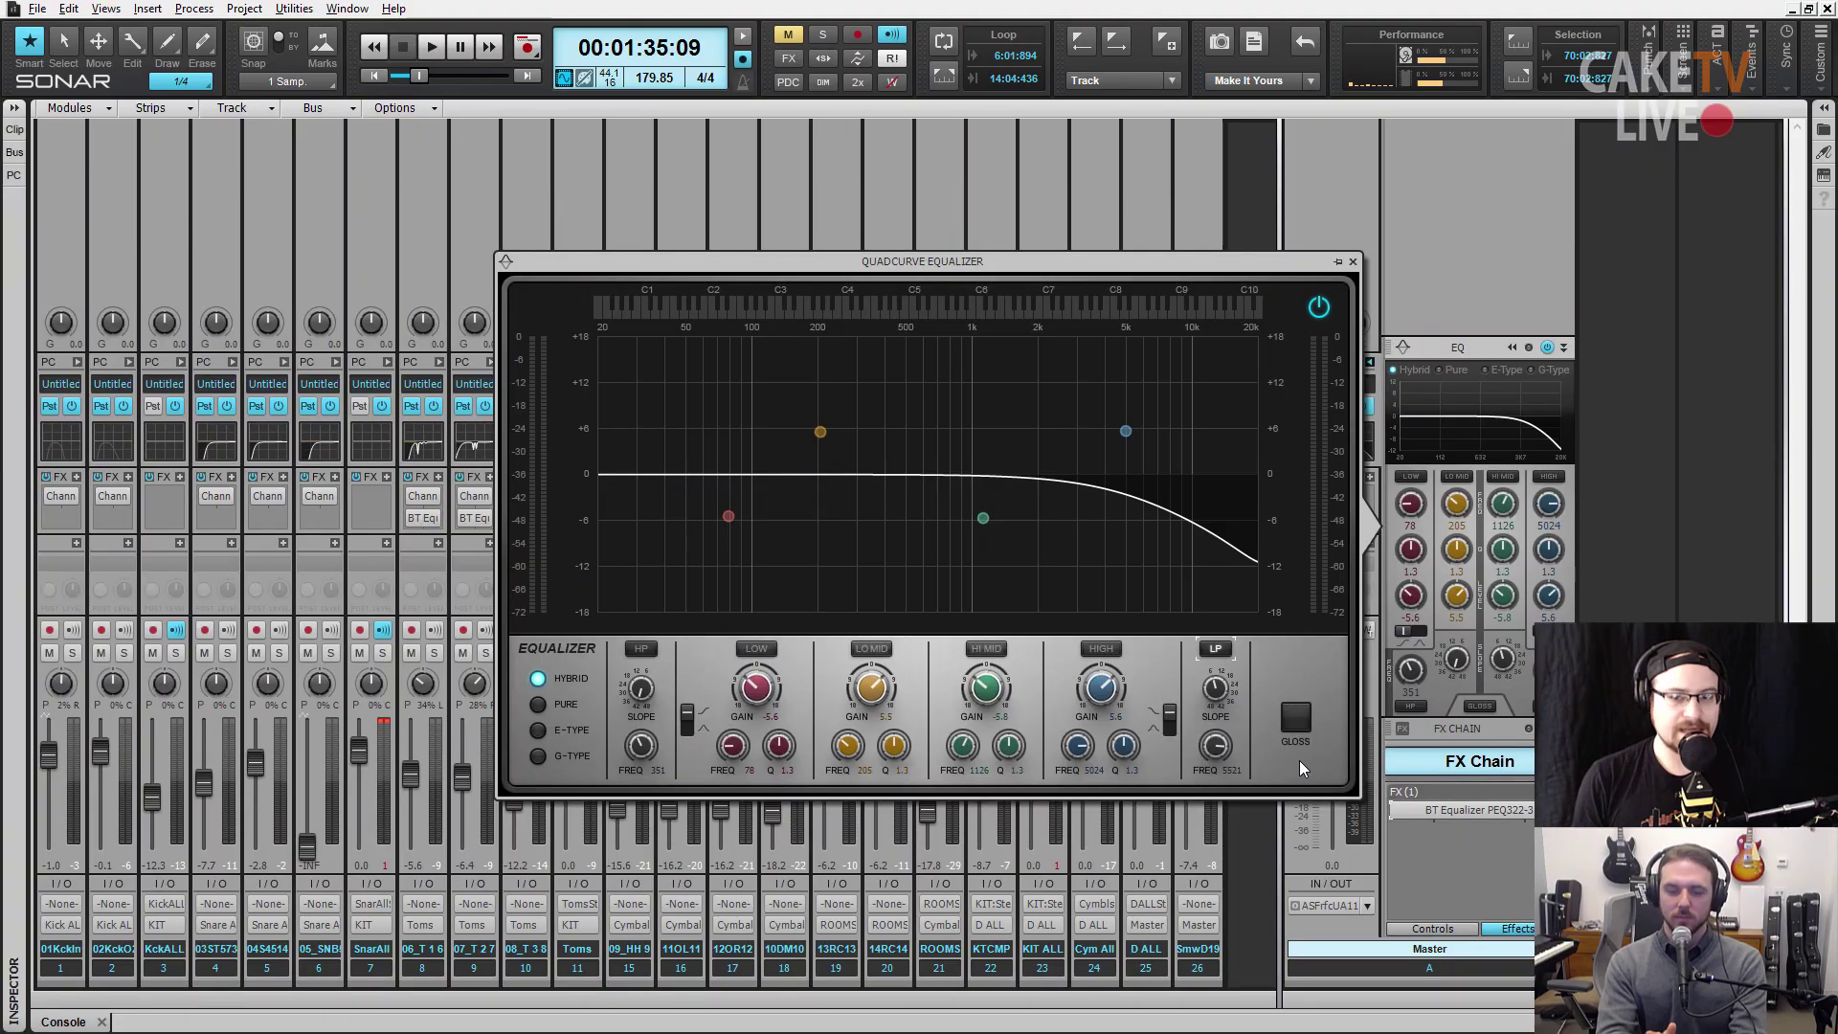
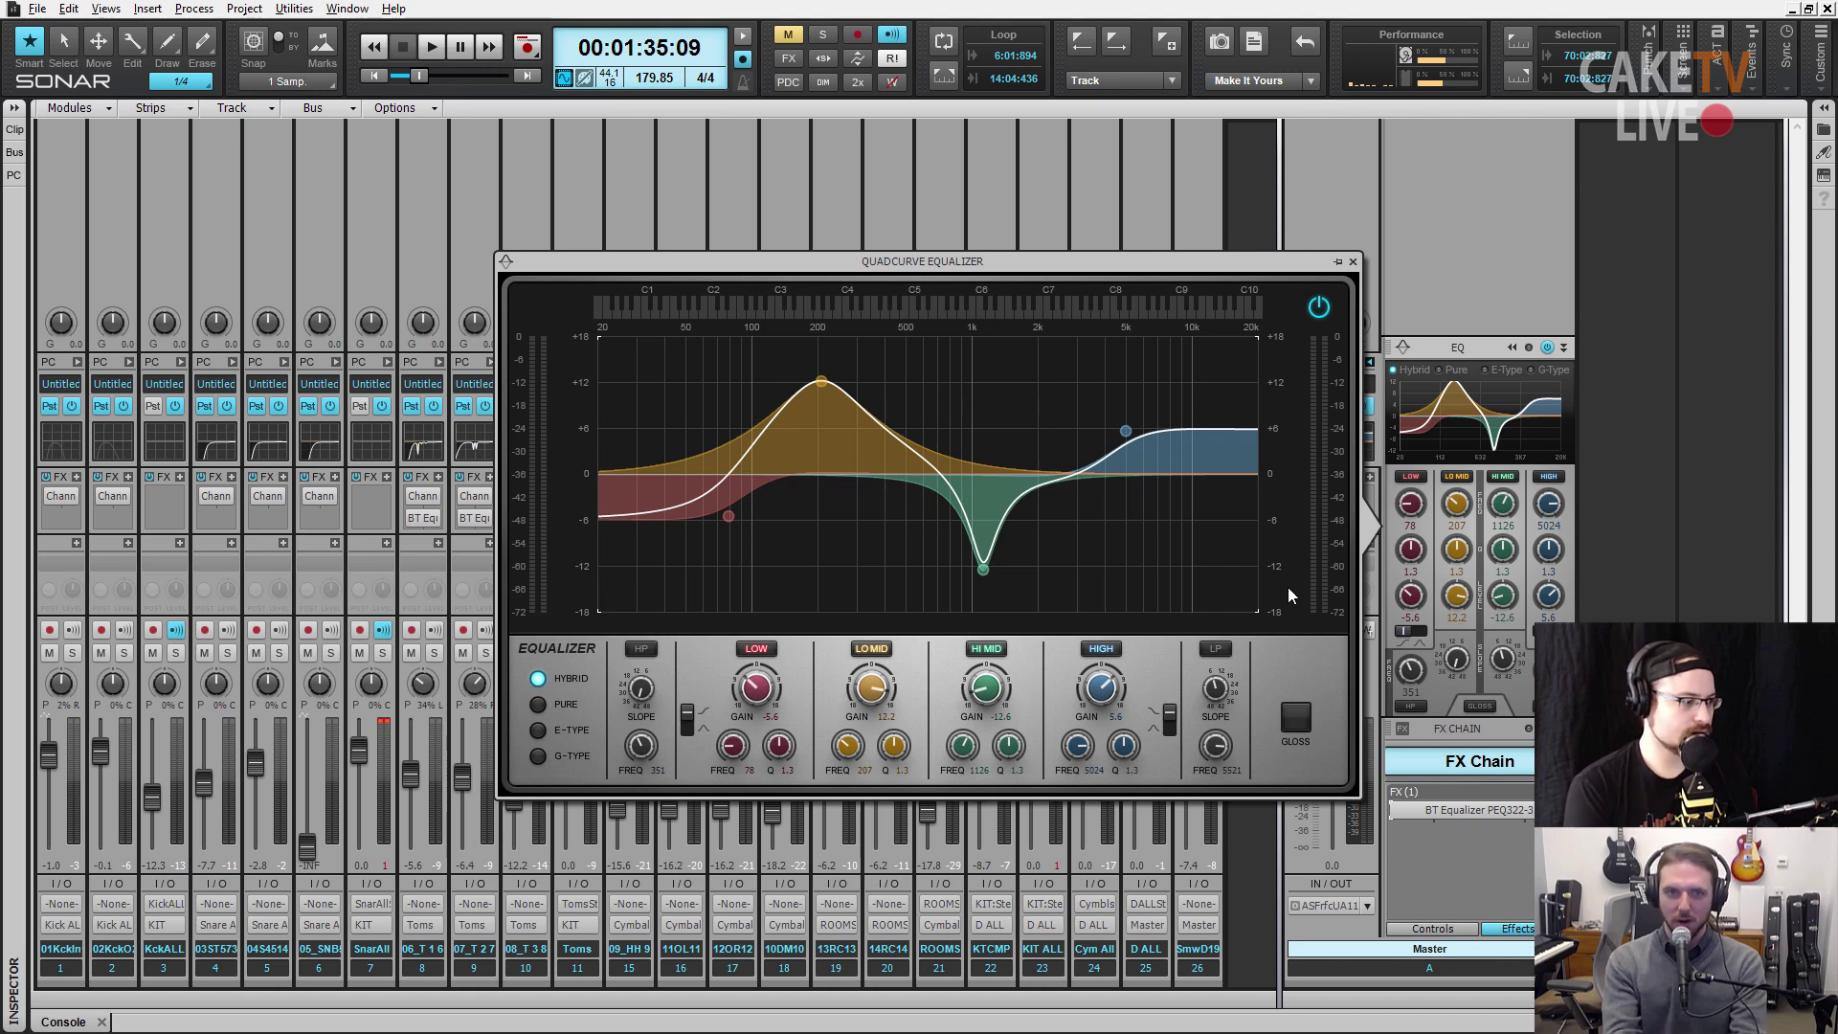
- Compare the Hybrid and Pure equalizer modes on the four-band curve, leaving the equalizer in Pure
click(755, 648)
click(1103, 651)
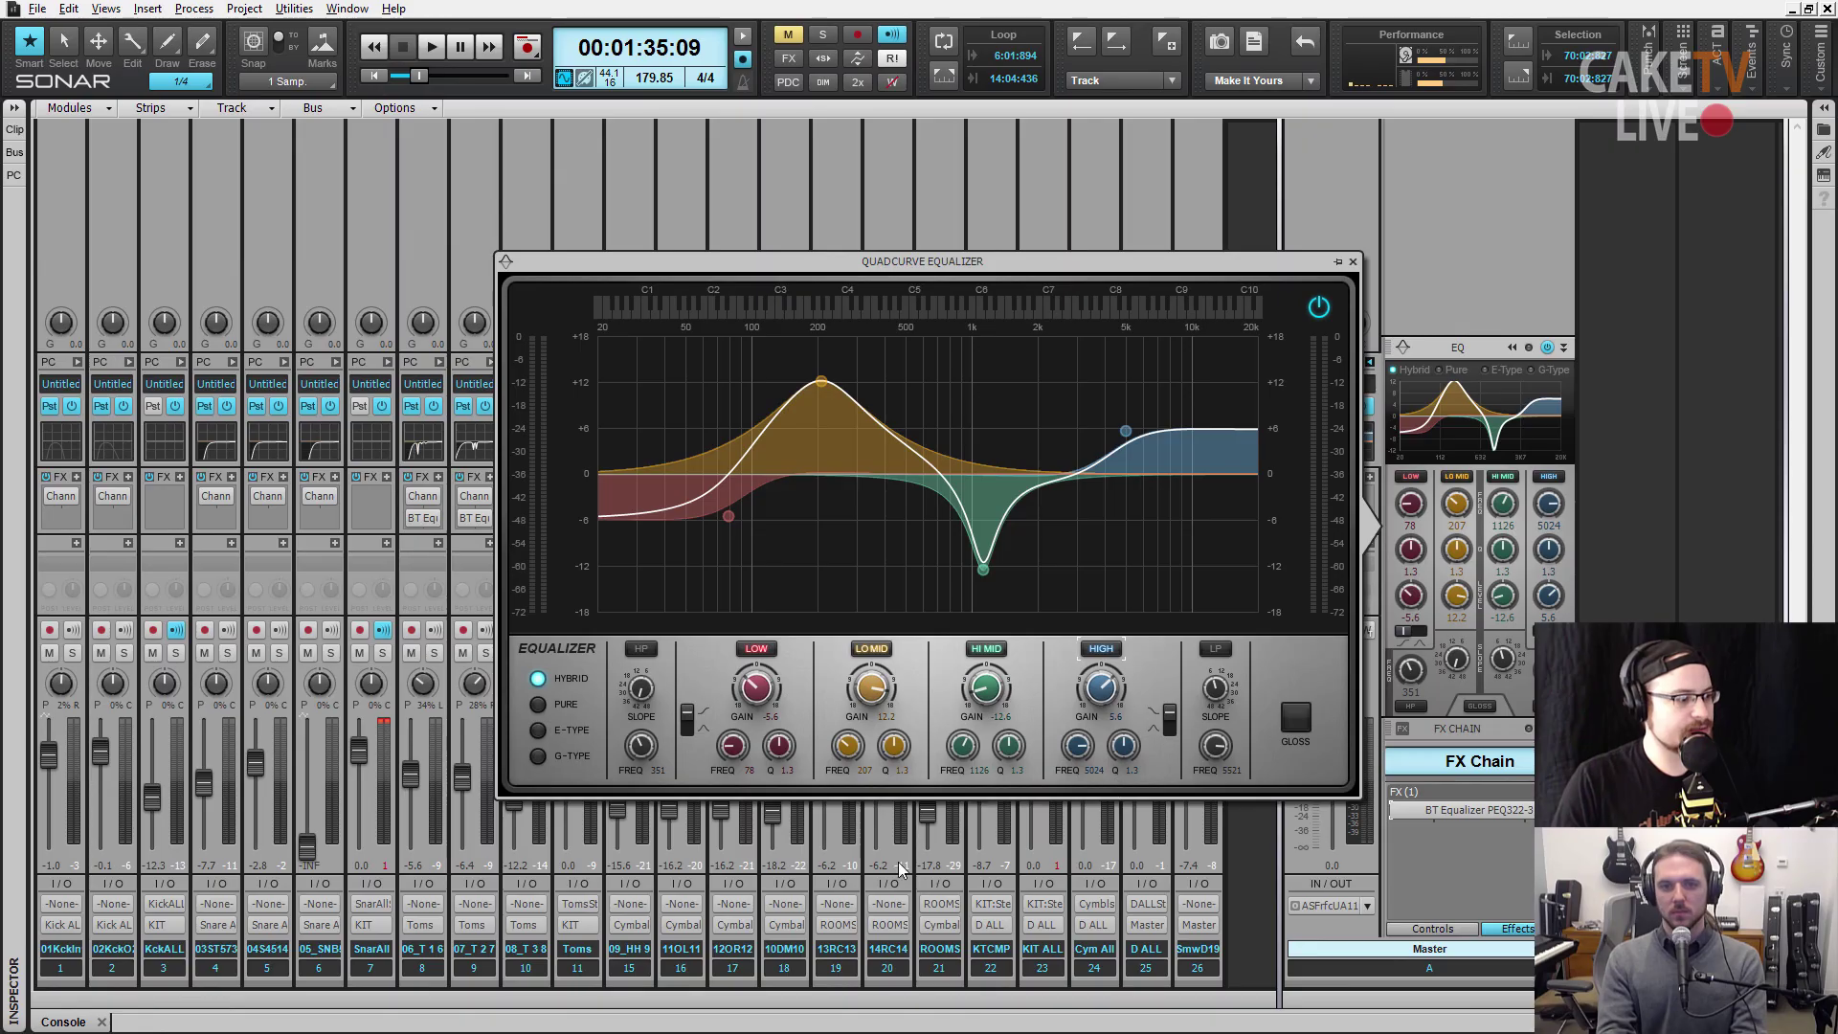
click(541, 704)
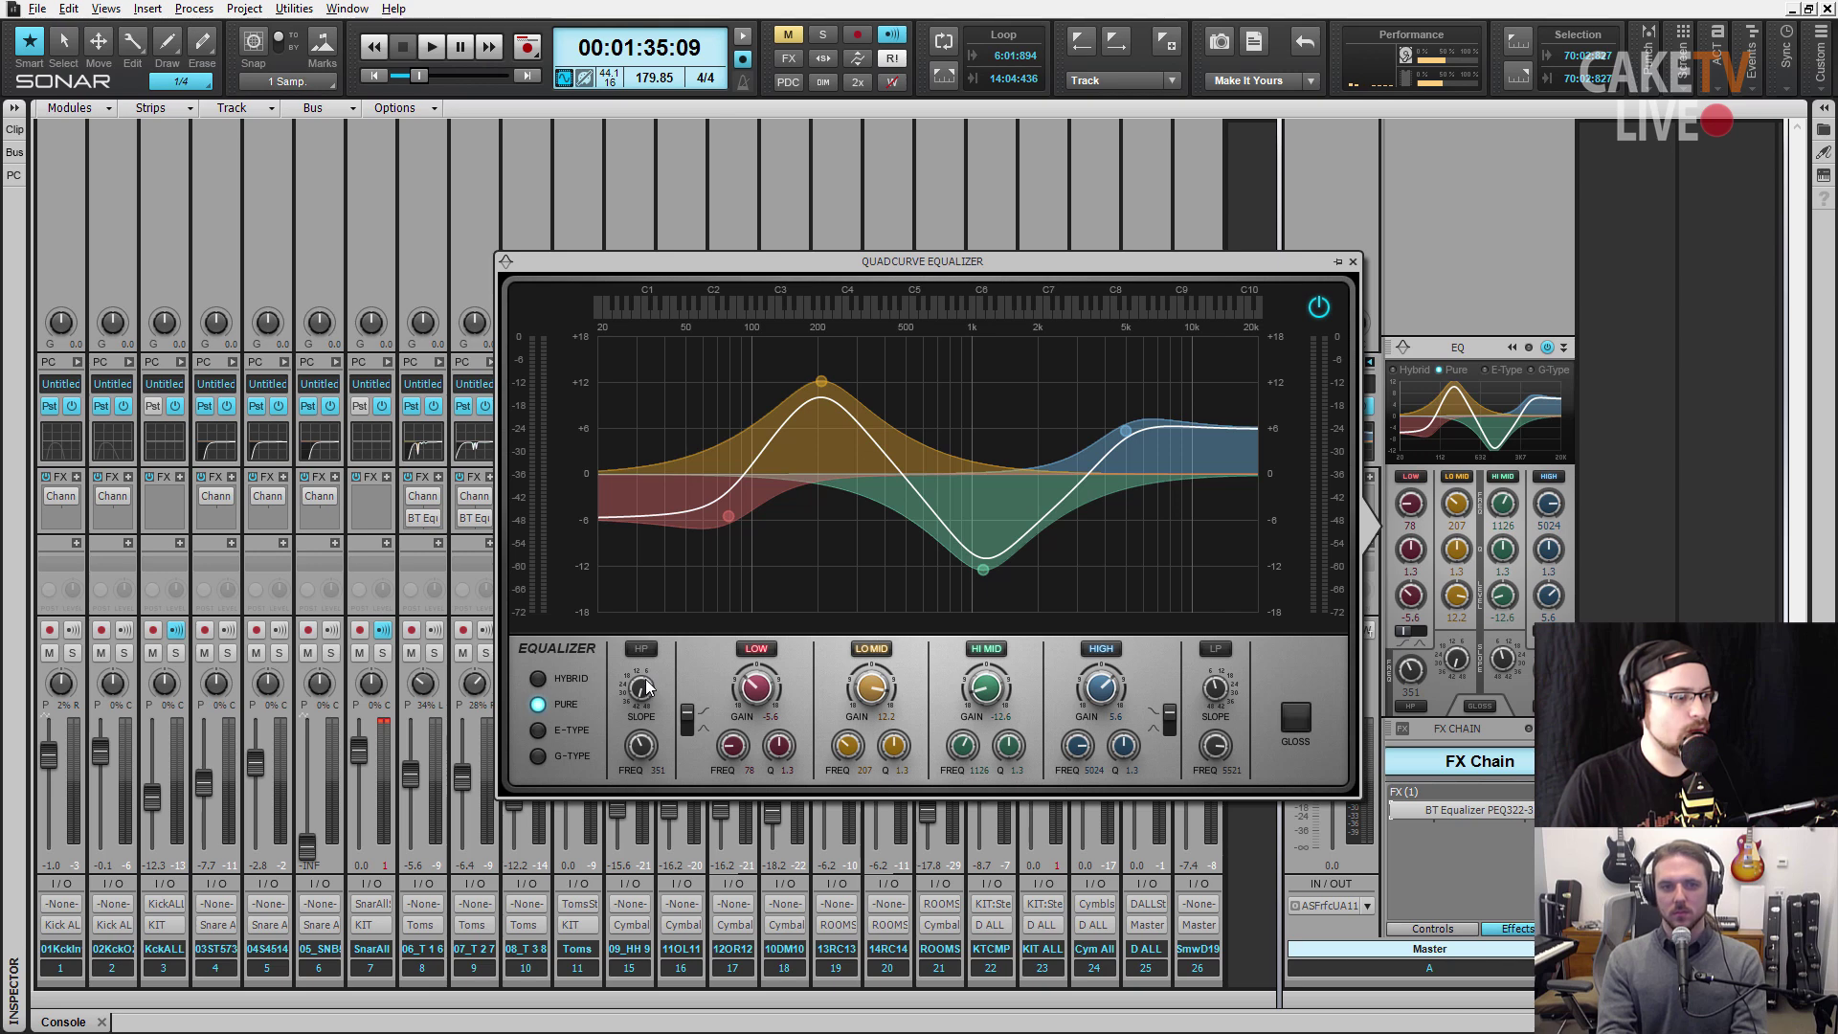
click(539, 706)
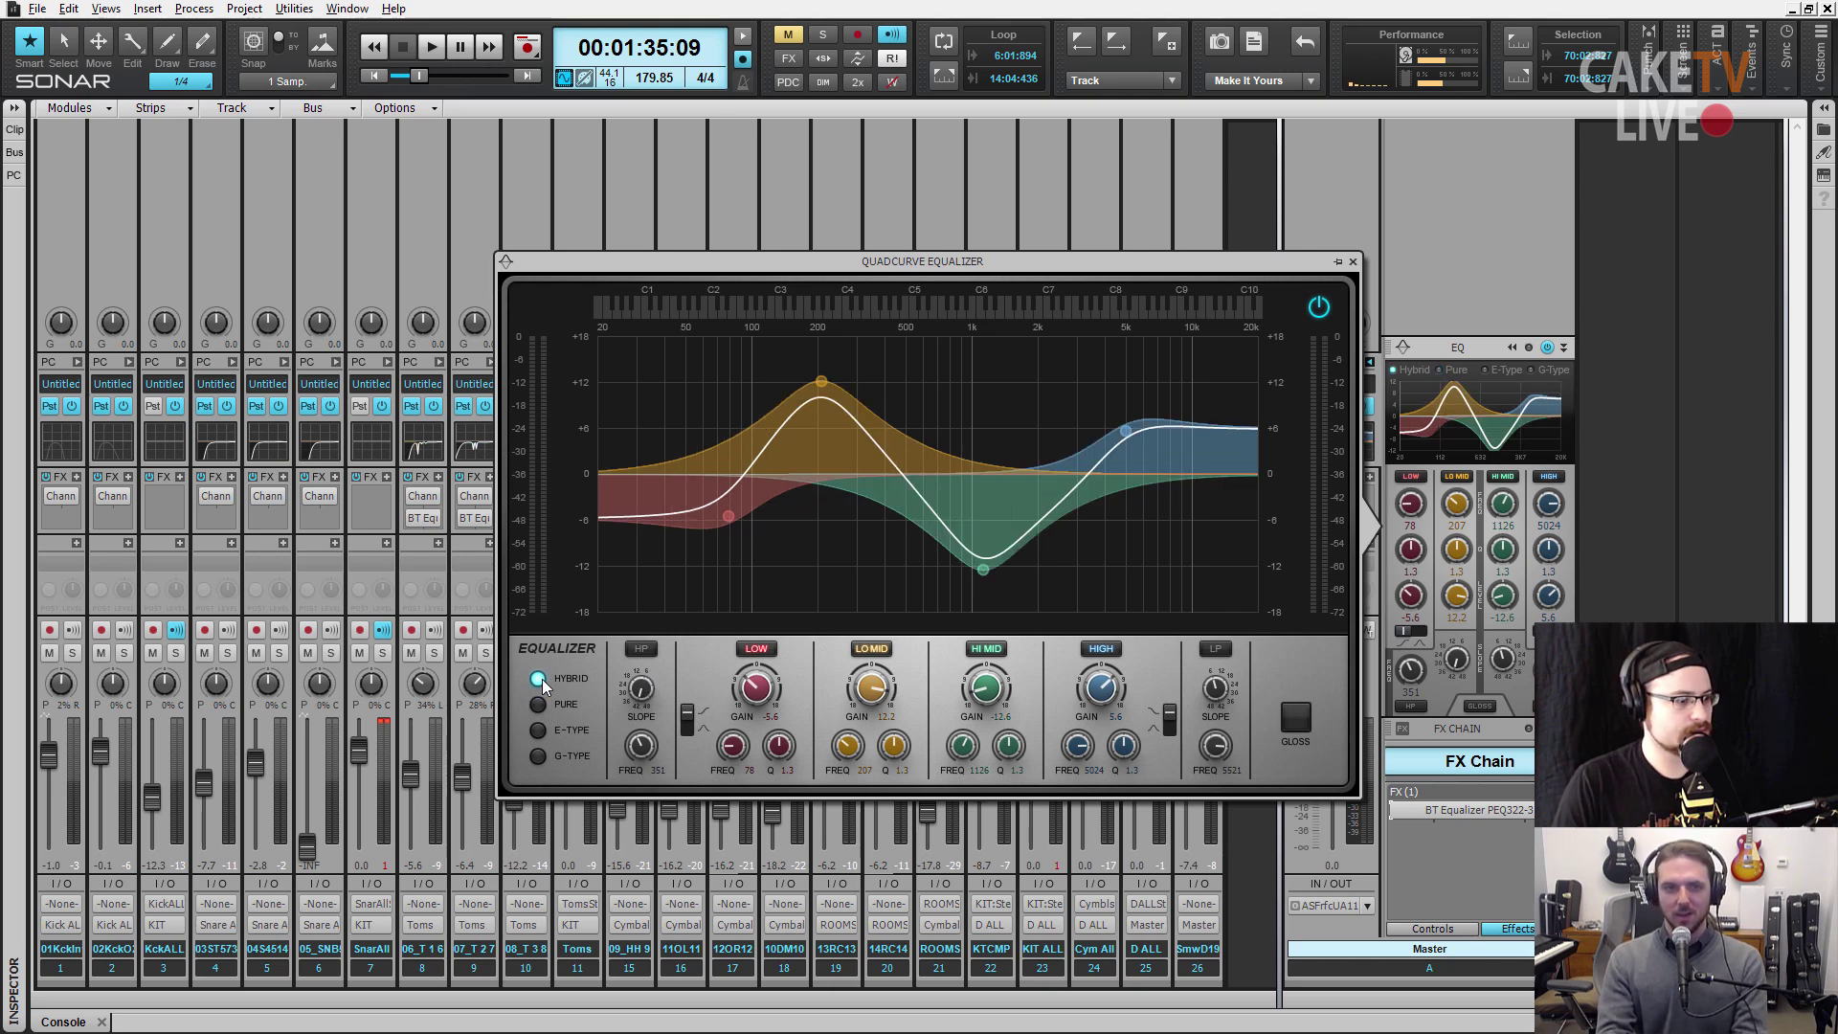
click(539, 679)
click(540, 706)
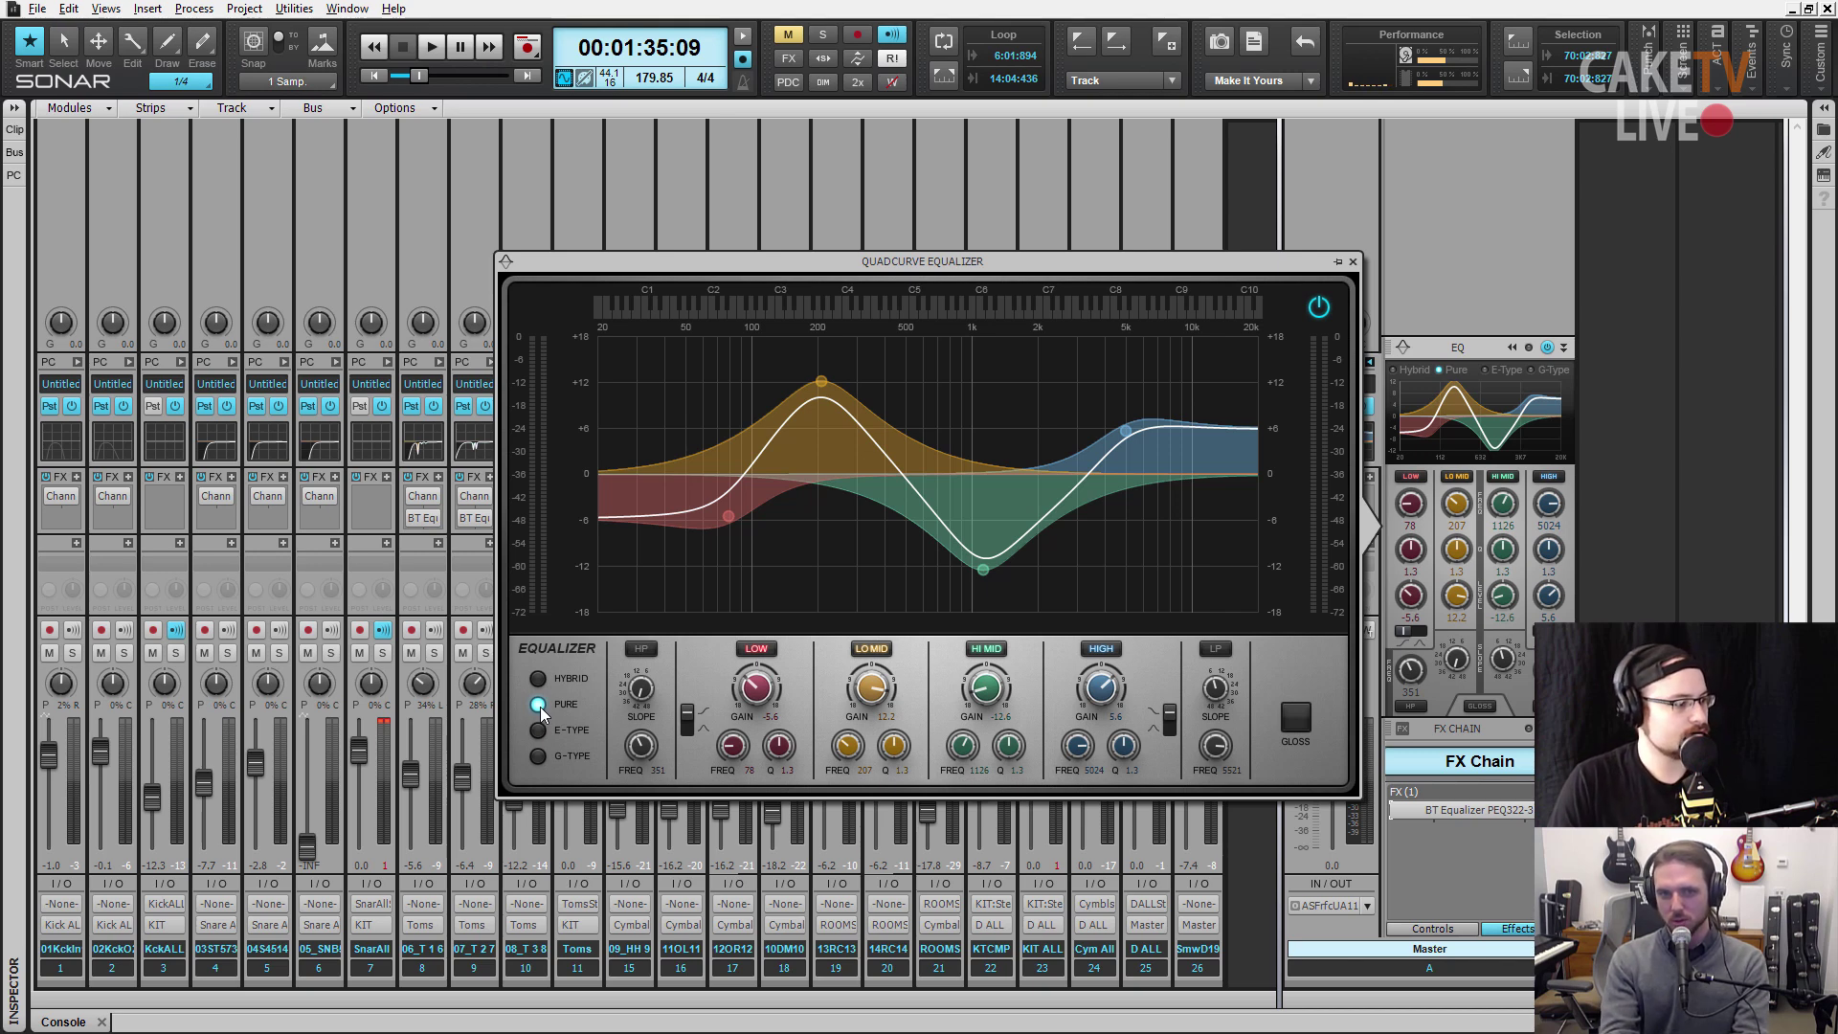
- Raise the Q of the Low band to 5.9 and the Q of the High band to 5.0
drag(777, 733, 808, 756)
drag(1140, 745, 1140, 730)
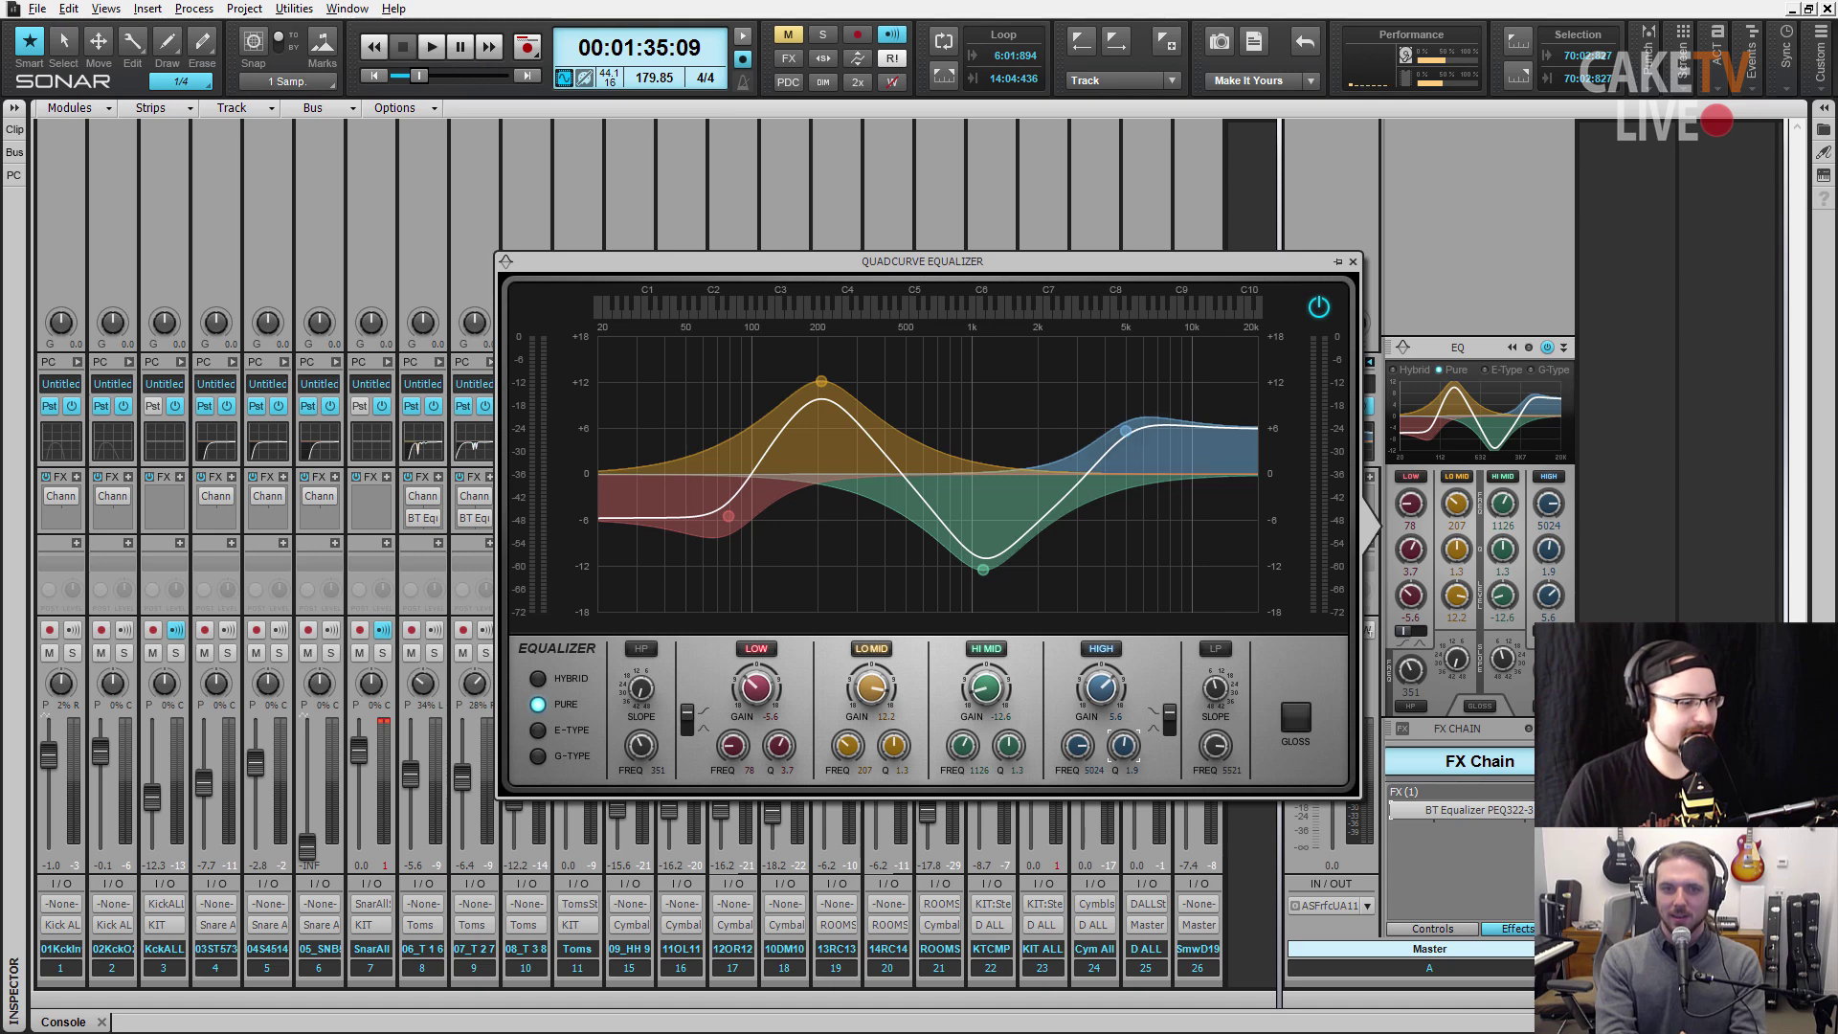
drag(1124, 746, 1124, 723)
drag(779, 746, 779, 723)
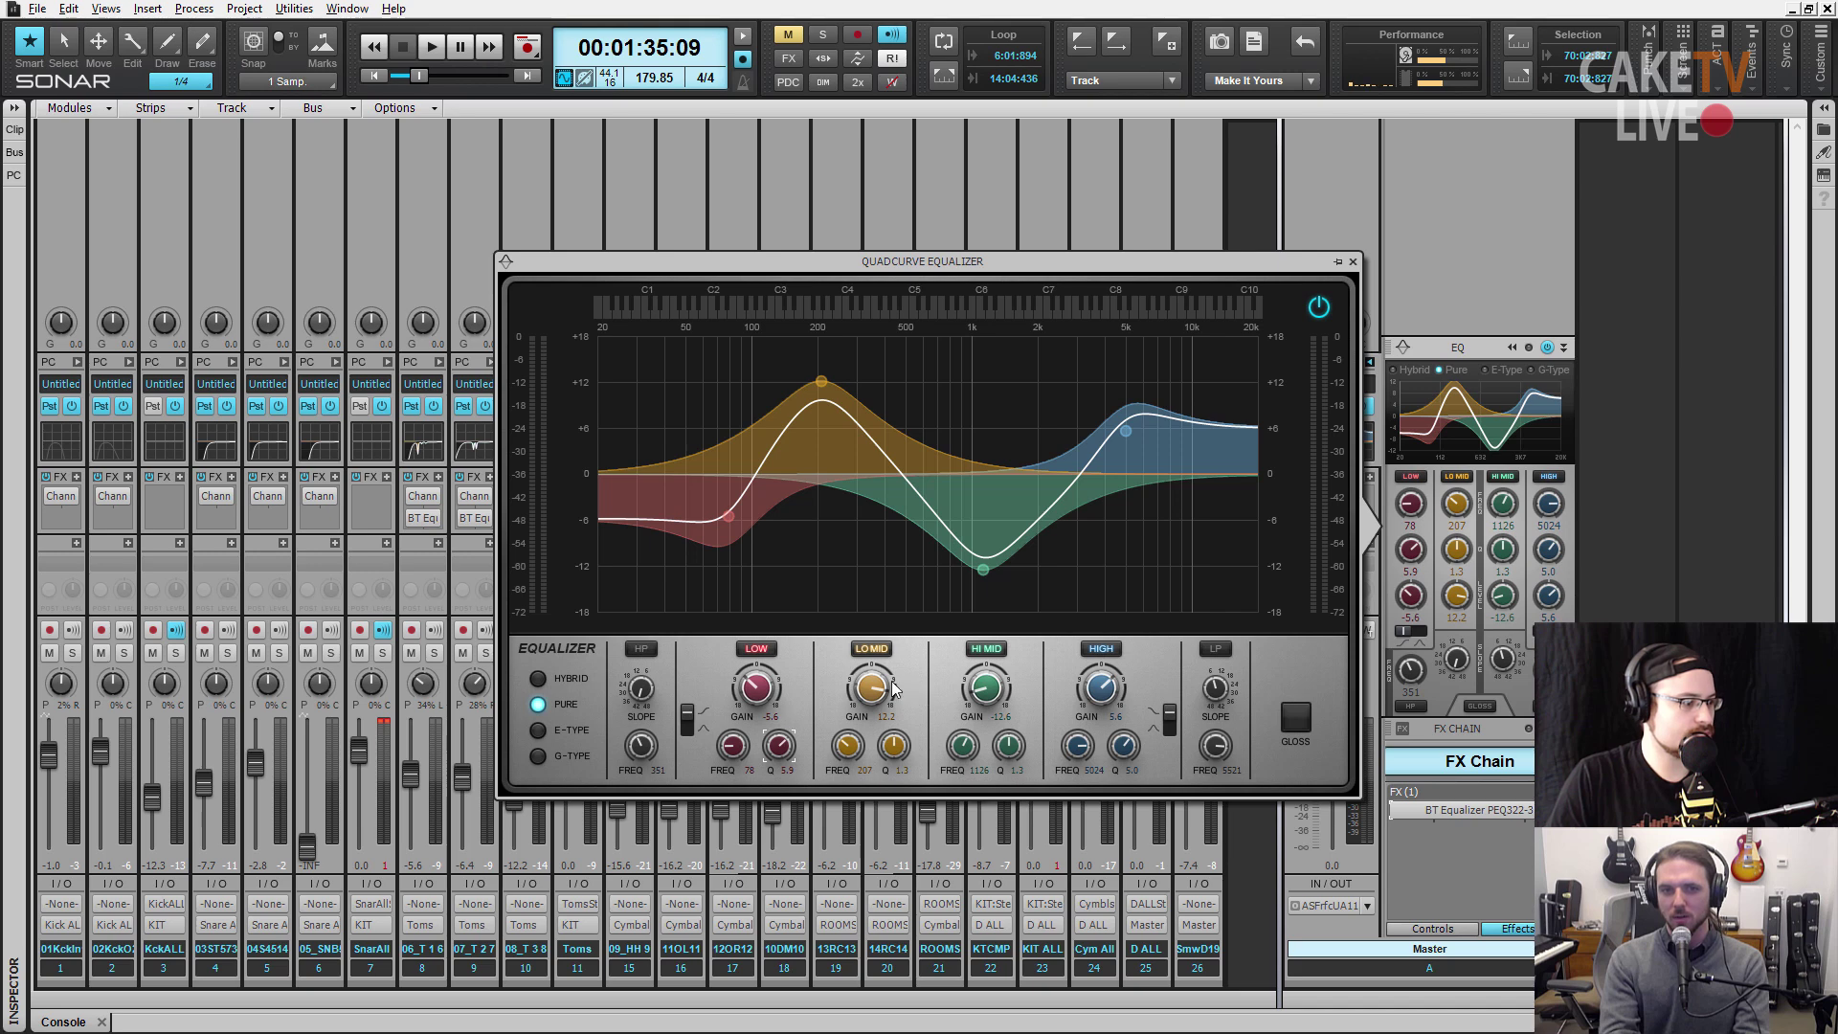
- Disable the Low, Lo Mid and High bands and set the Hi Mid gain to -14.1 dB
drag(1003, 705, 869, 667)
click(766, 648)
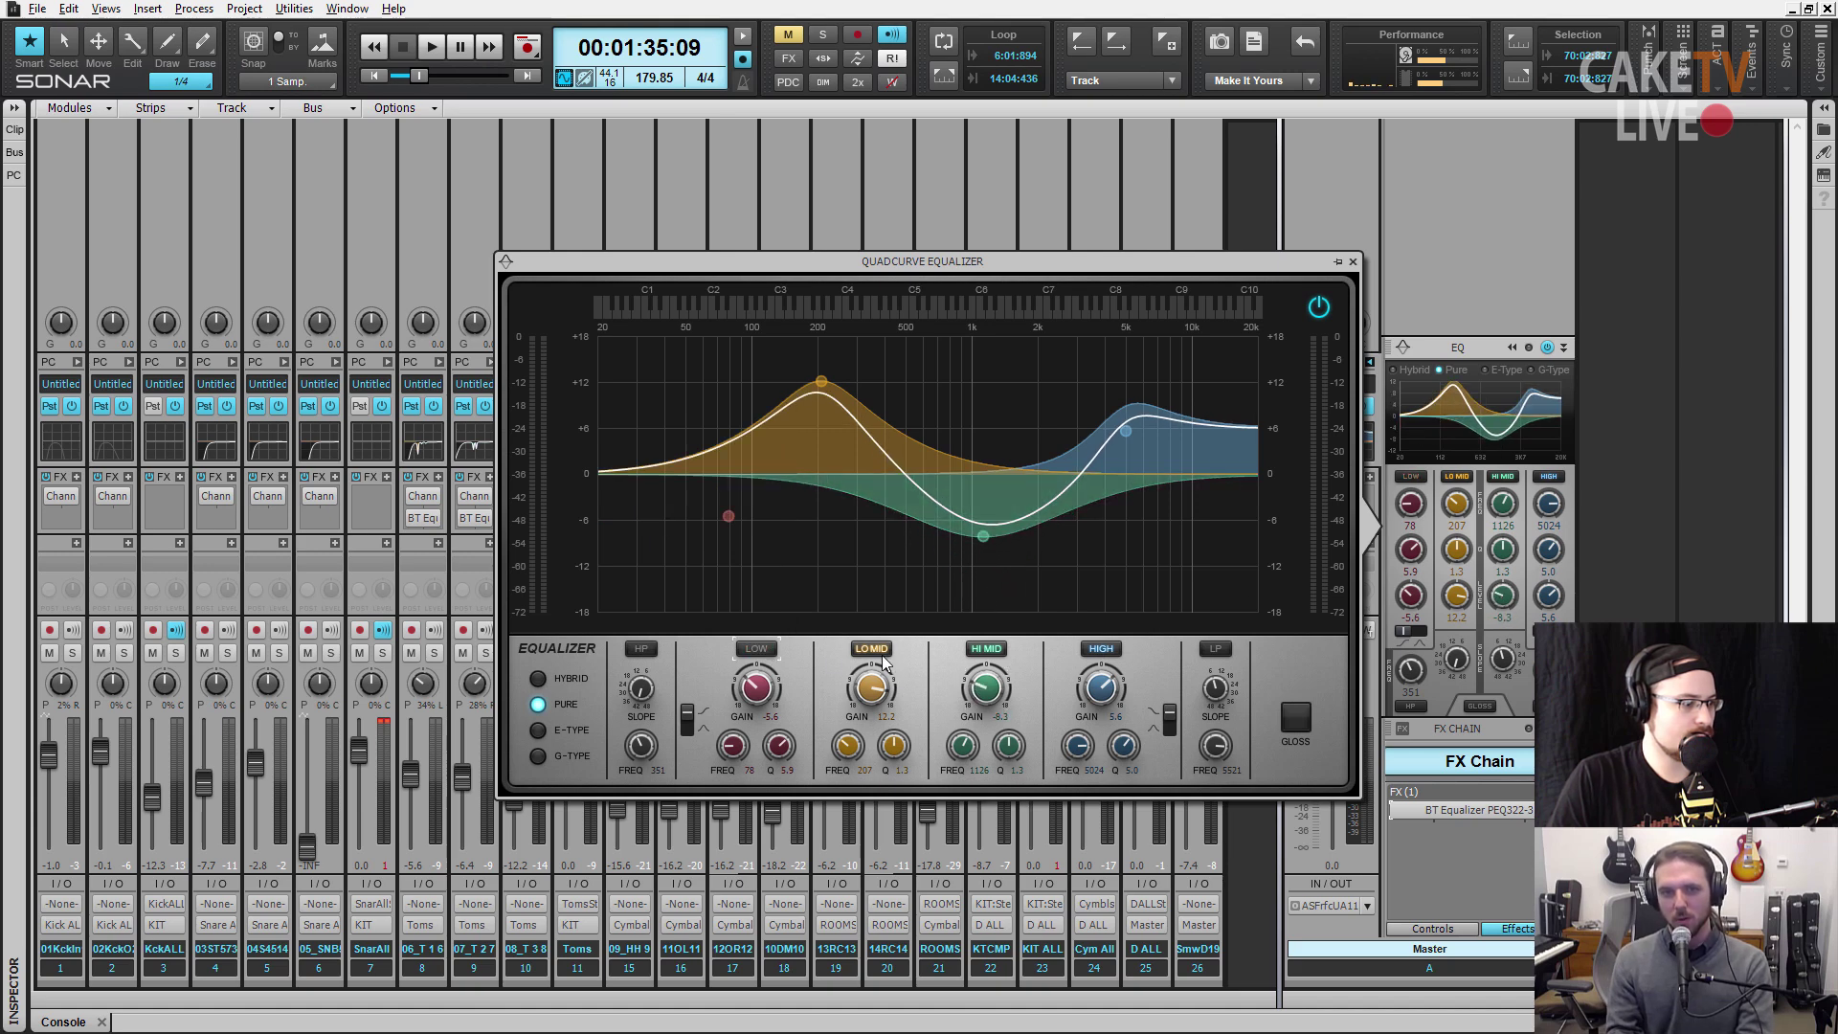
click(876, 650)
click(1097, 650)
mouse_move(986, 687)
mouse_down()
mouse_move(986, 720)
mouse_move(987, 656)
mouse_move(986, 690)
mouse_up()
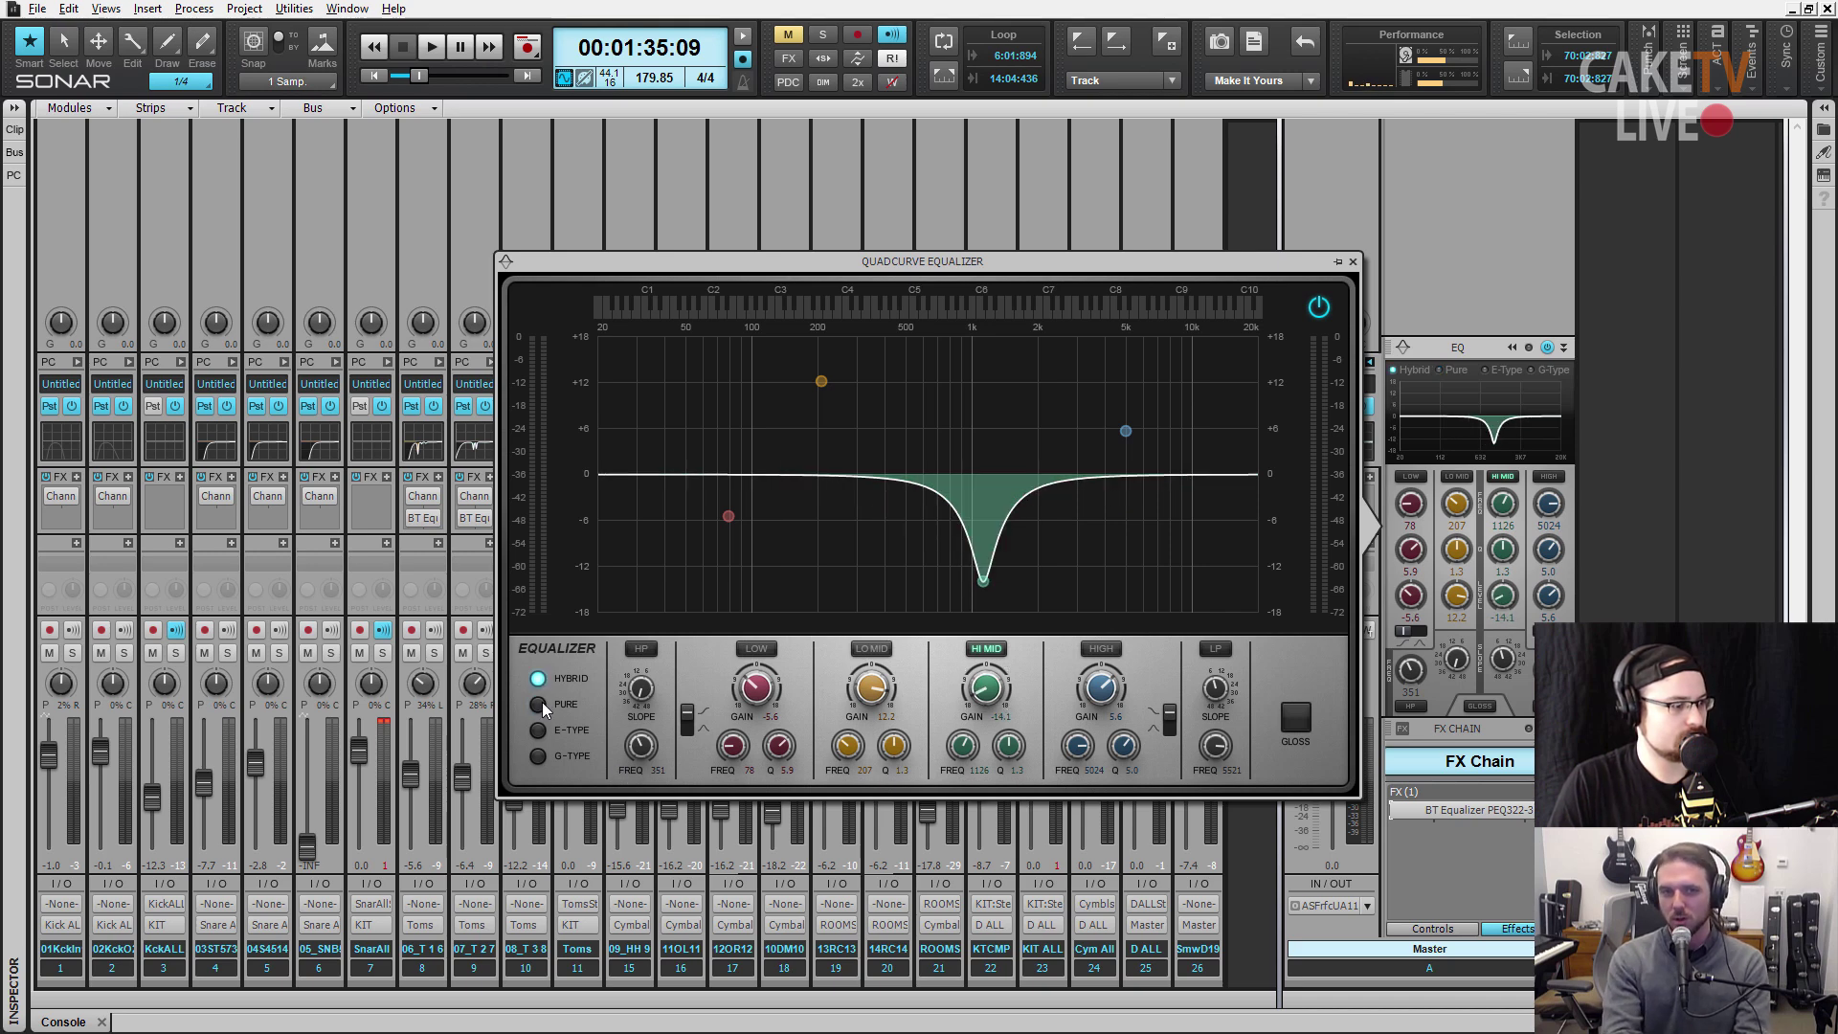
- Switch between Hybrid and Pure modes to compare the width of the isolated Hi Mid cut
click(540, 679)
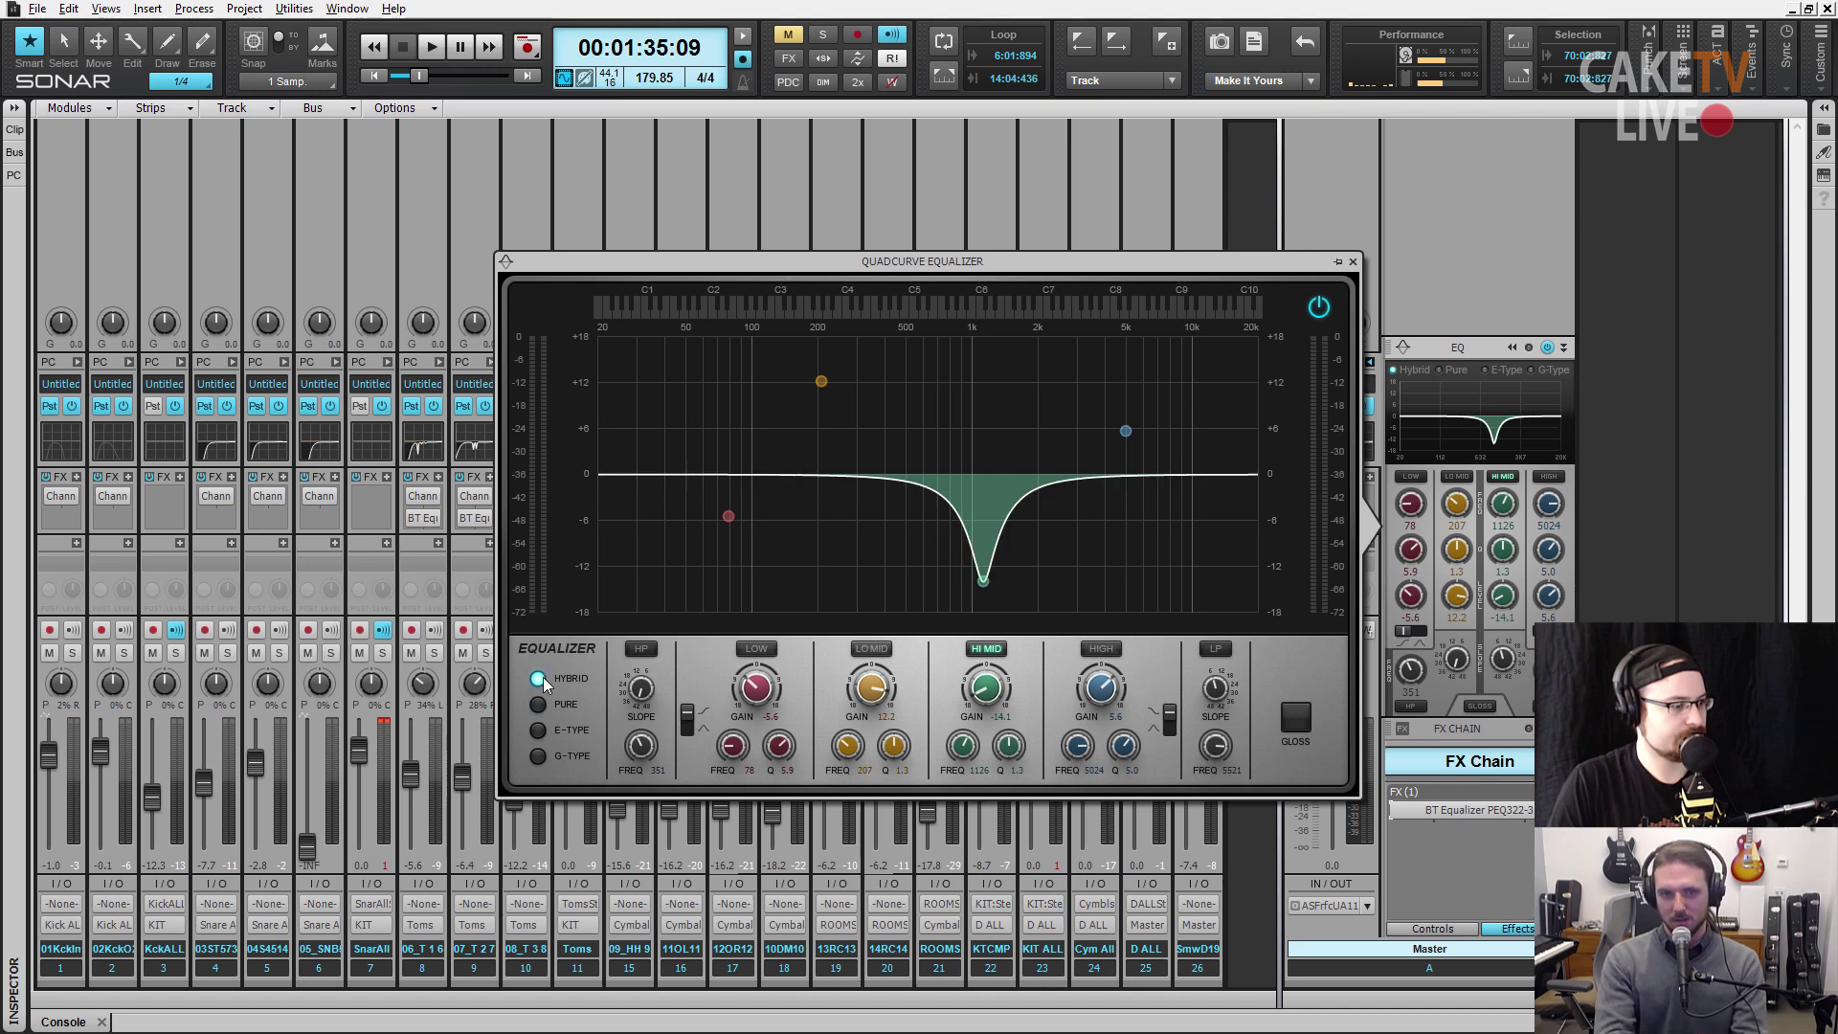
click(542, 698)
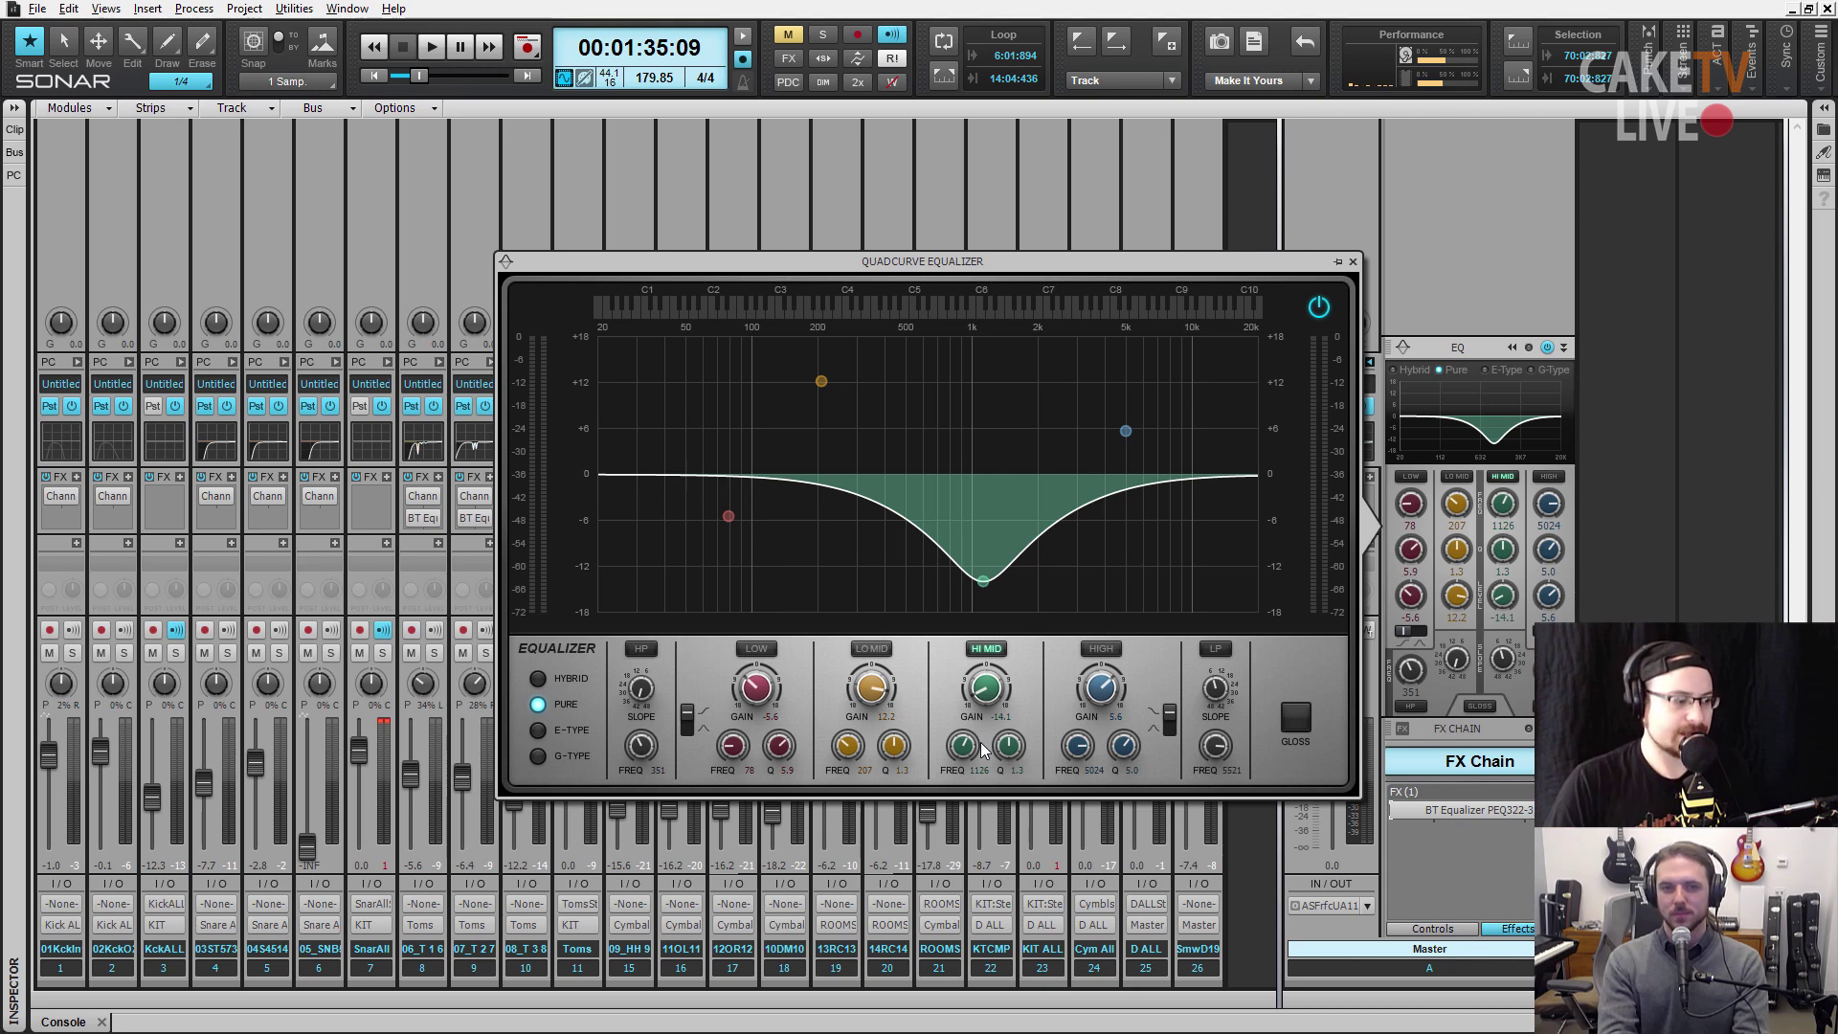
click(534, 677)
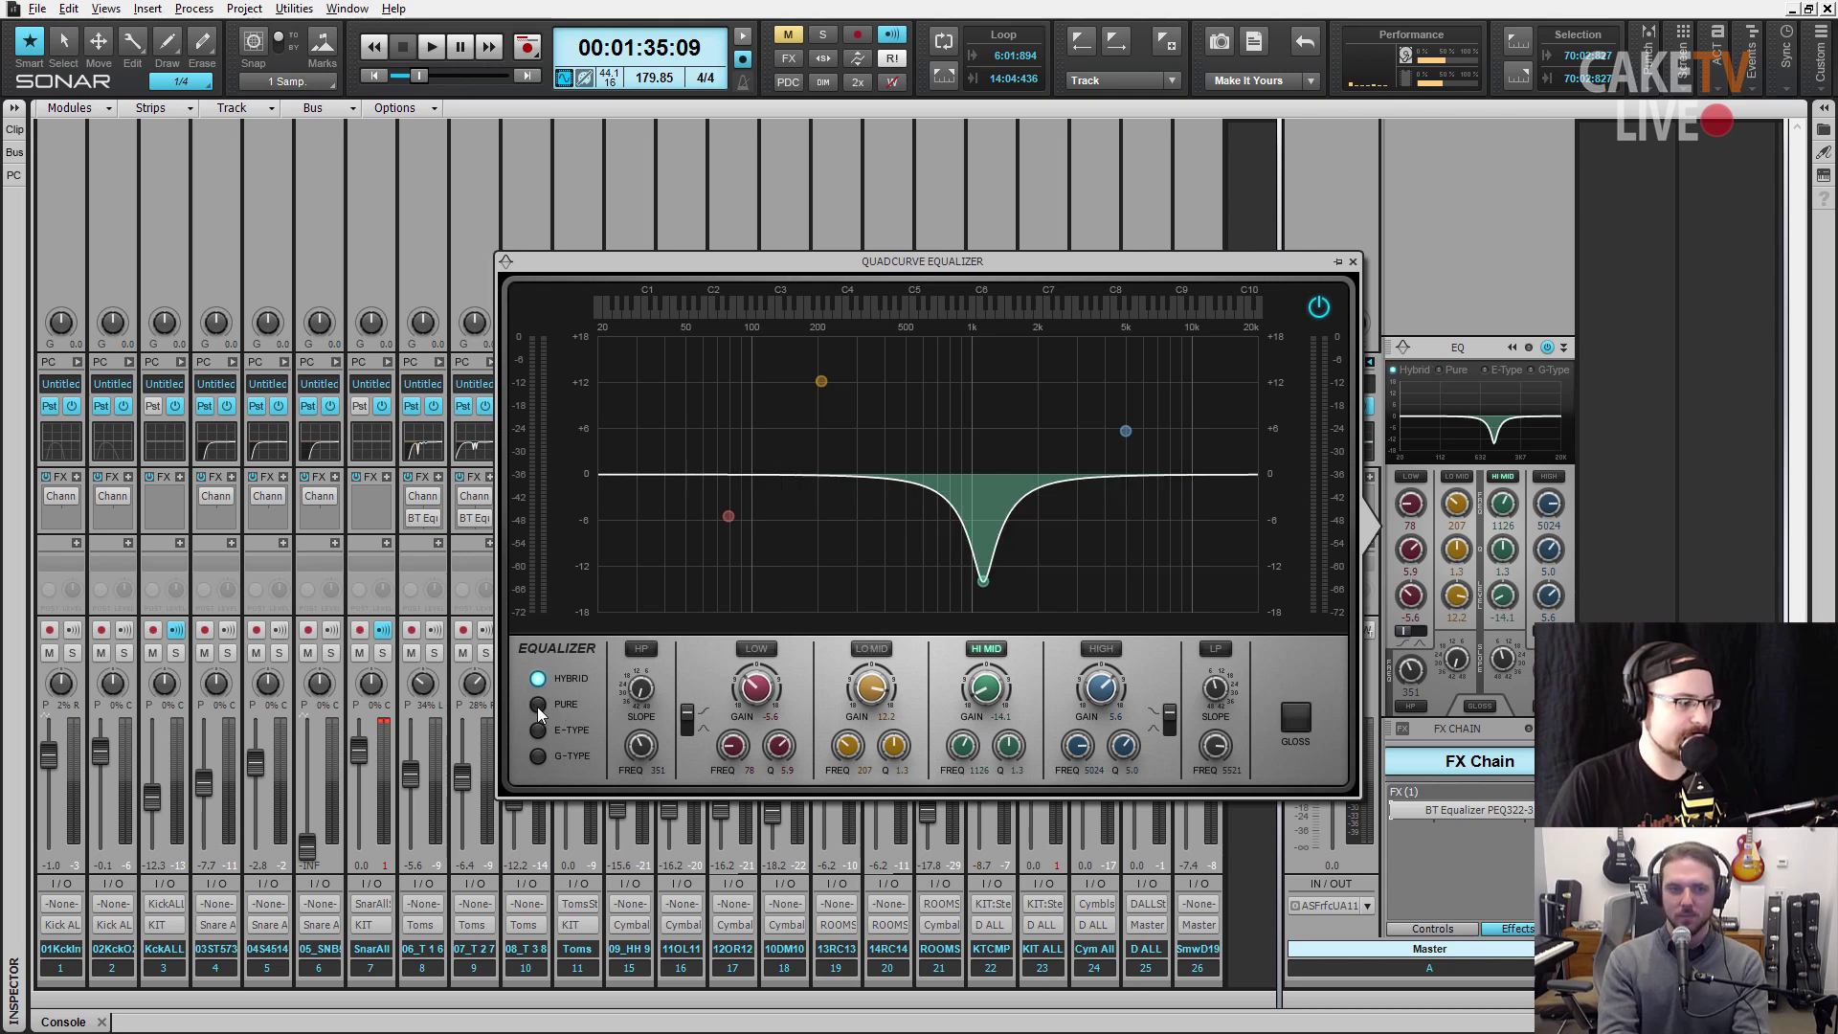
click(537, 706)
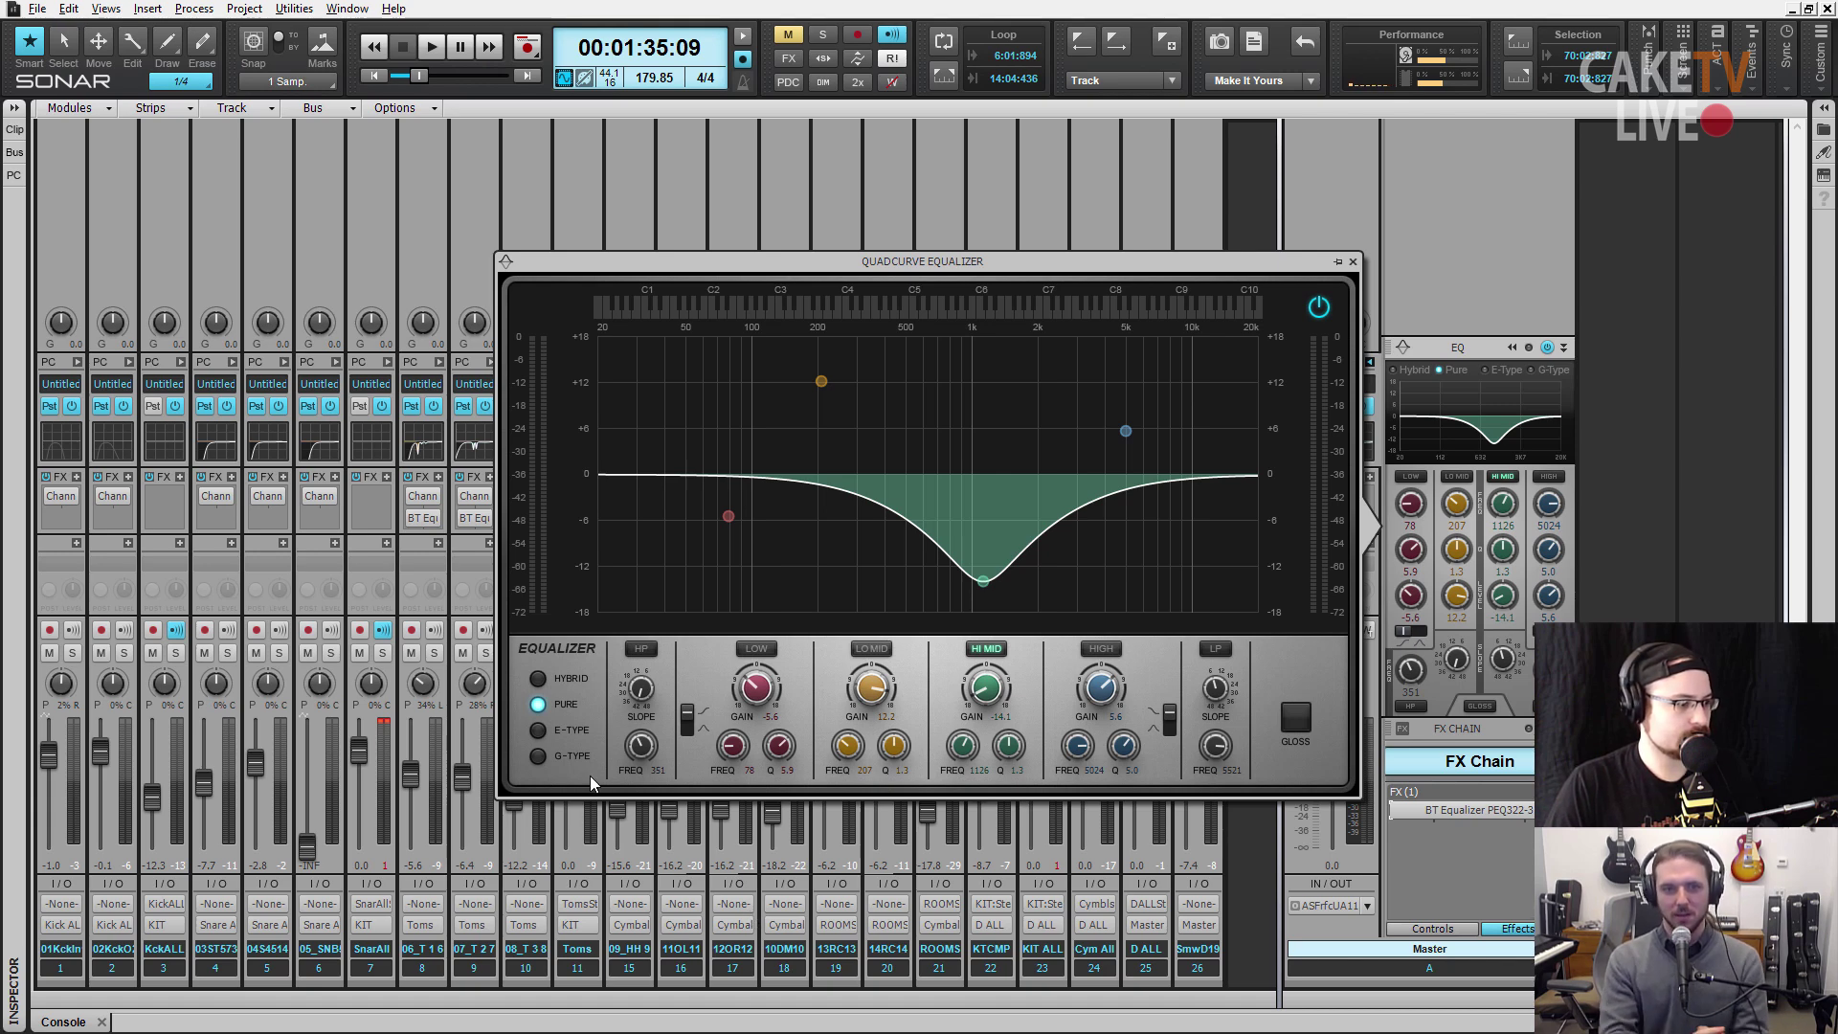
- Switch the equalizer to E-Type mode and set the Lo Mid gain to 10.0 dB
click(537, 732)
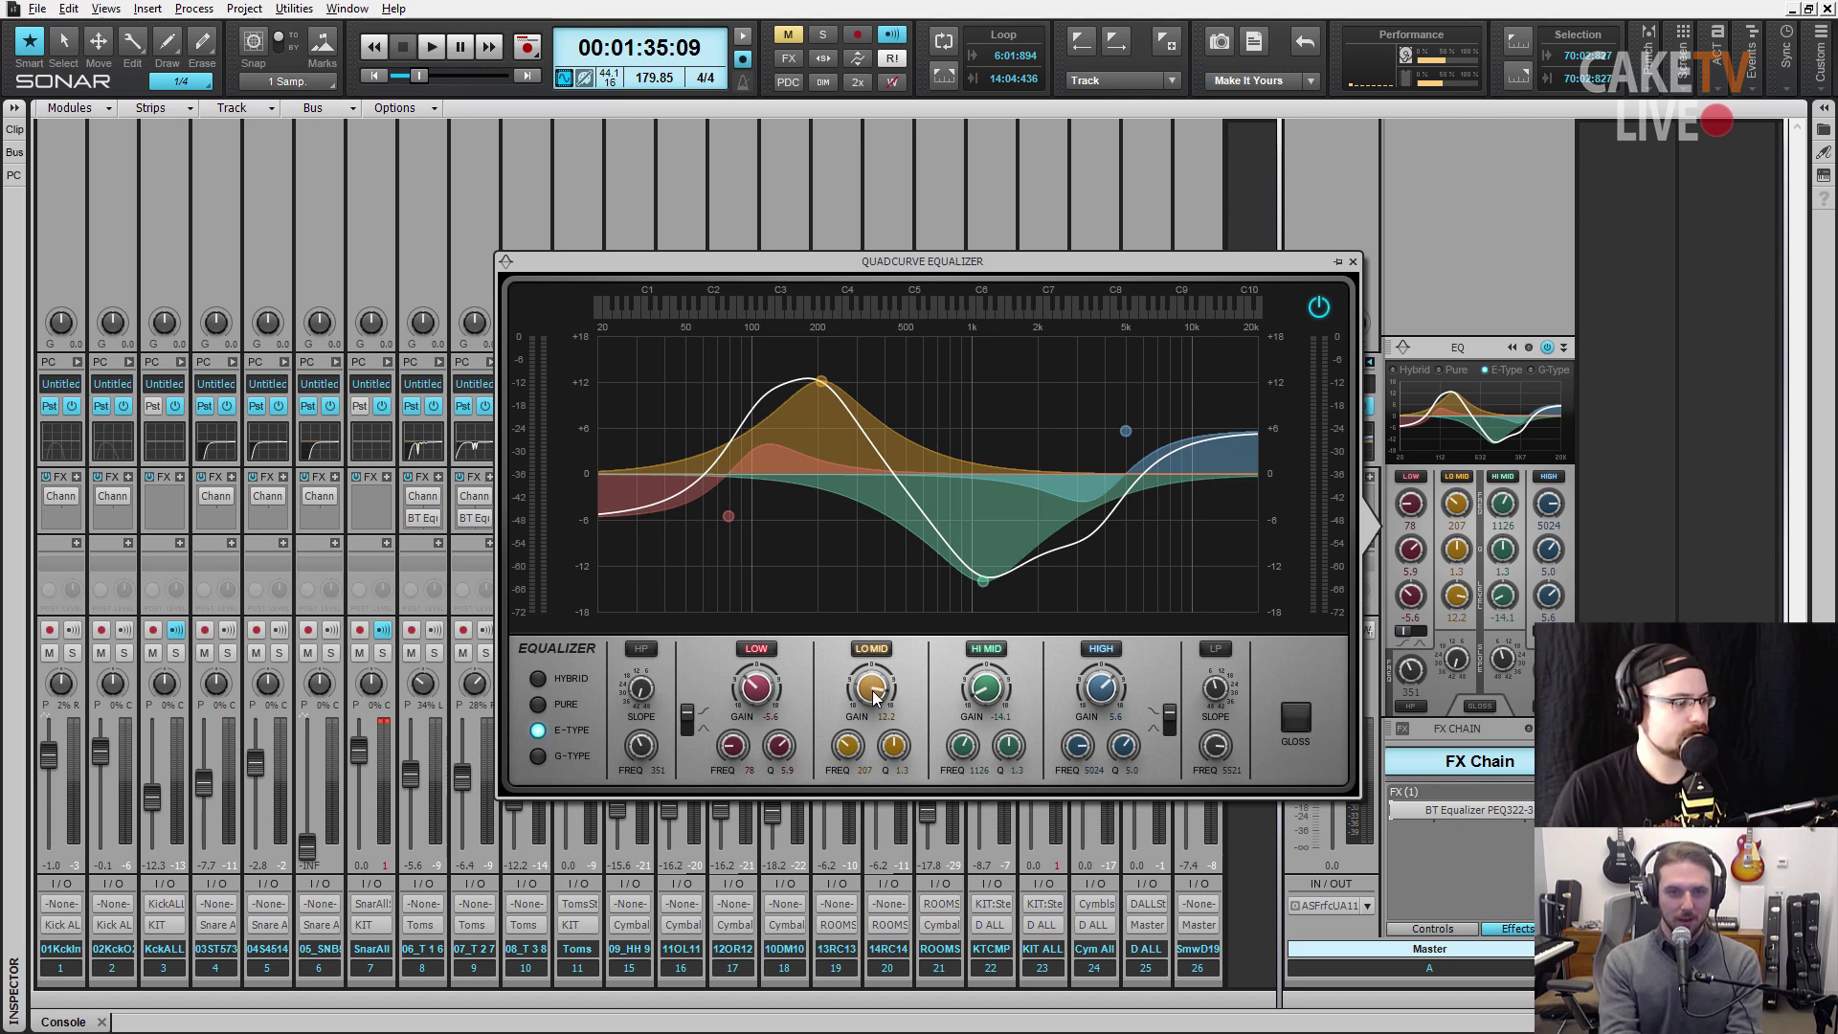
drag(873, 697, 873, 715)
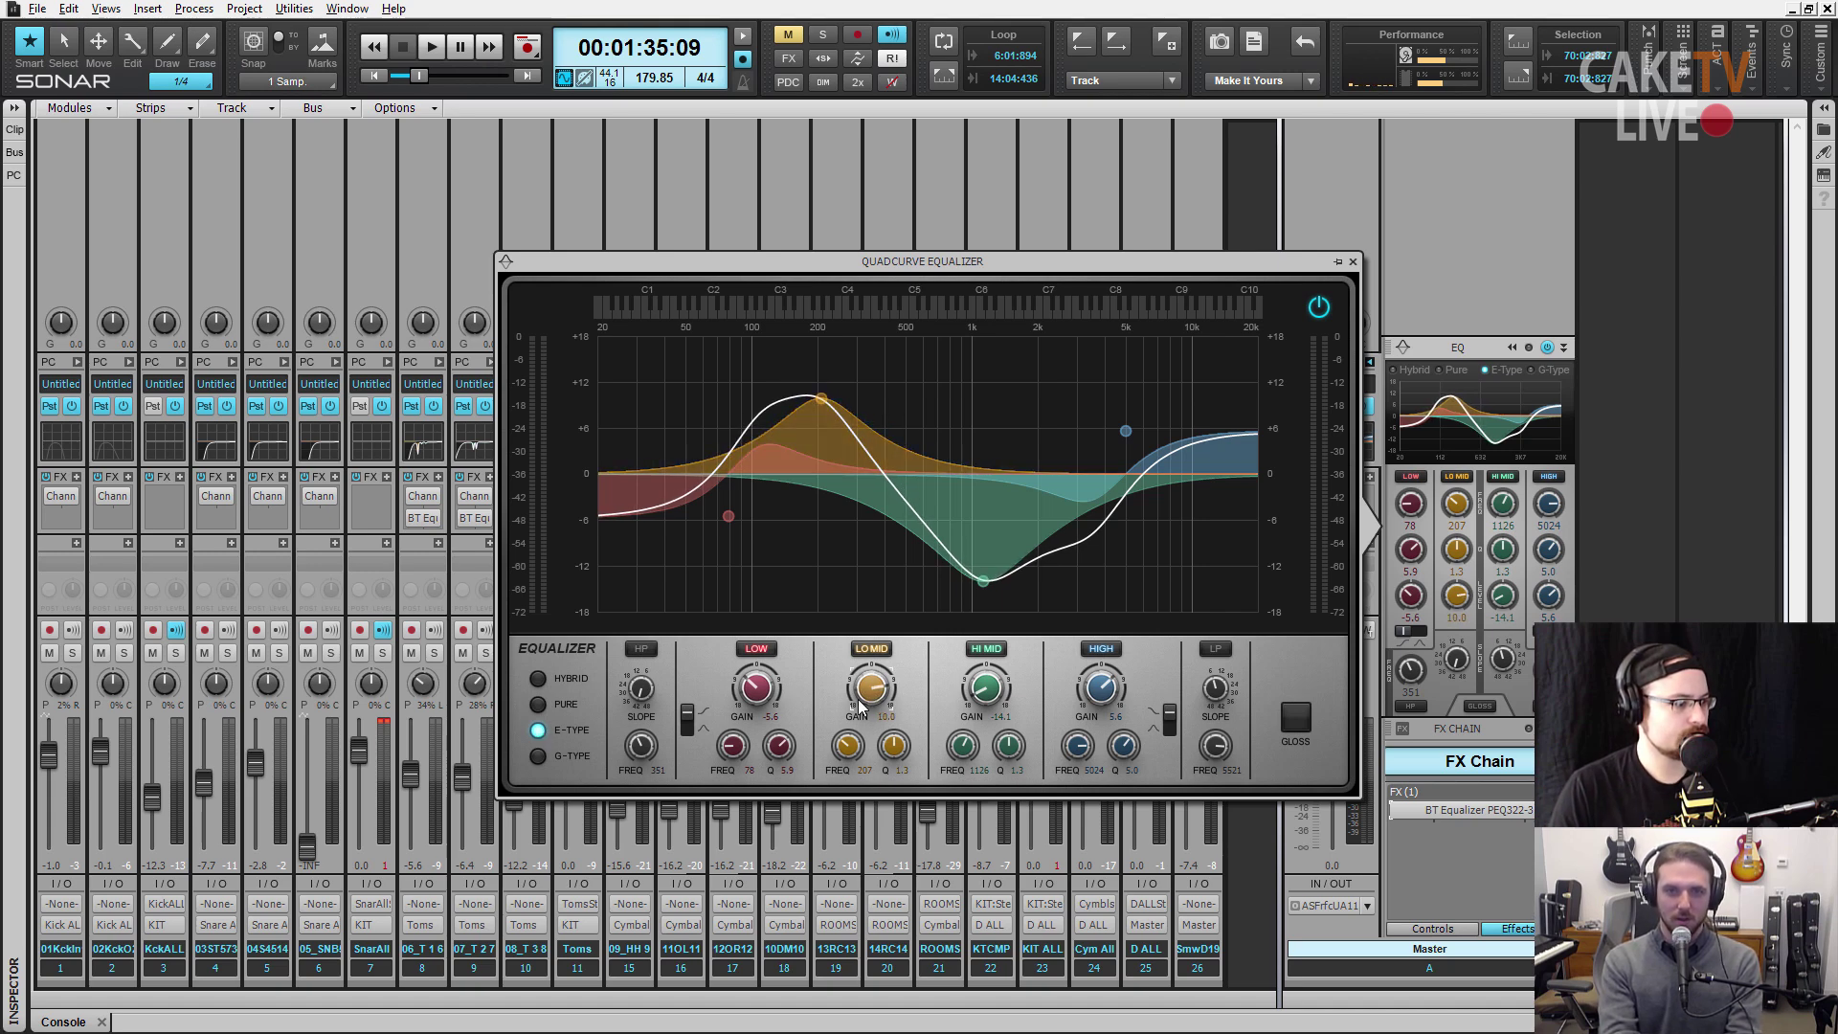
- Compare the shelf bands and mid bands separately, leaving only Lo Mid and Hi Mid enabled in Hybrid mode
click(873, 649)
click(986, 650)
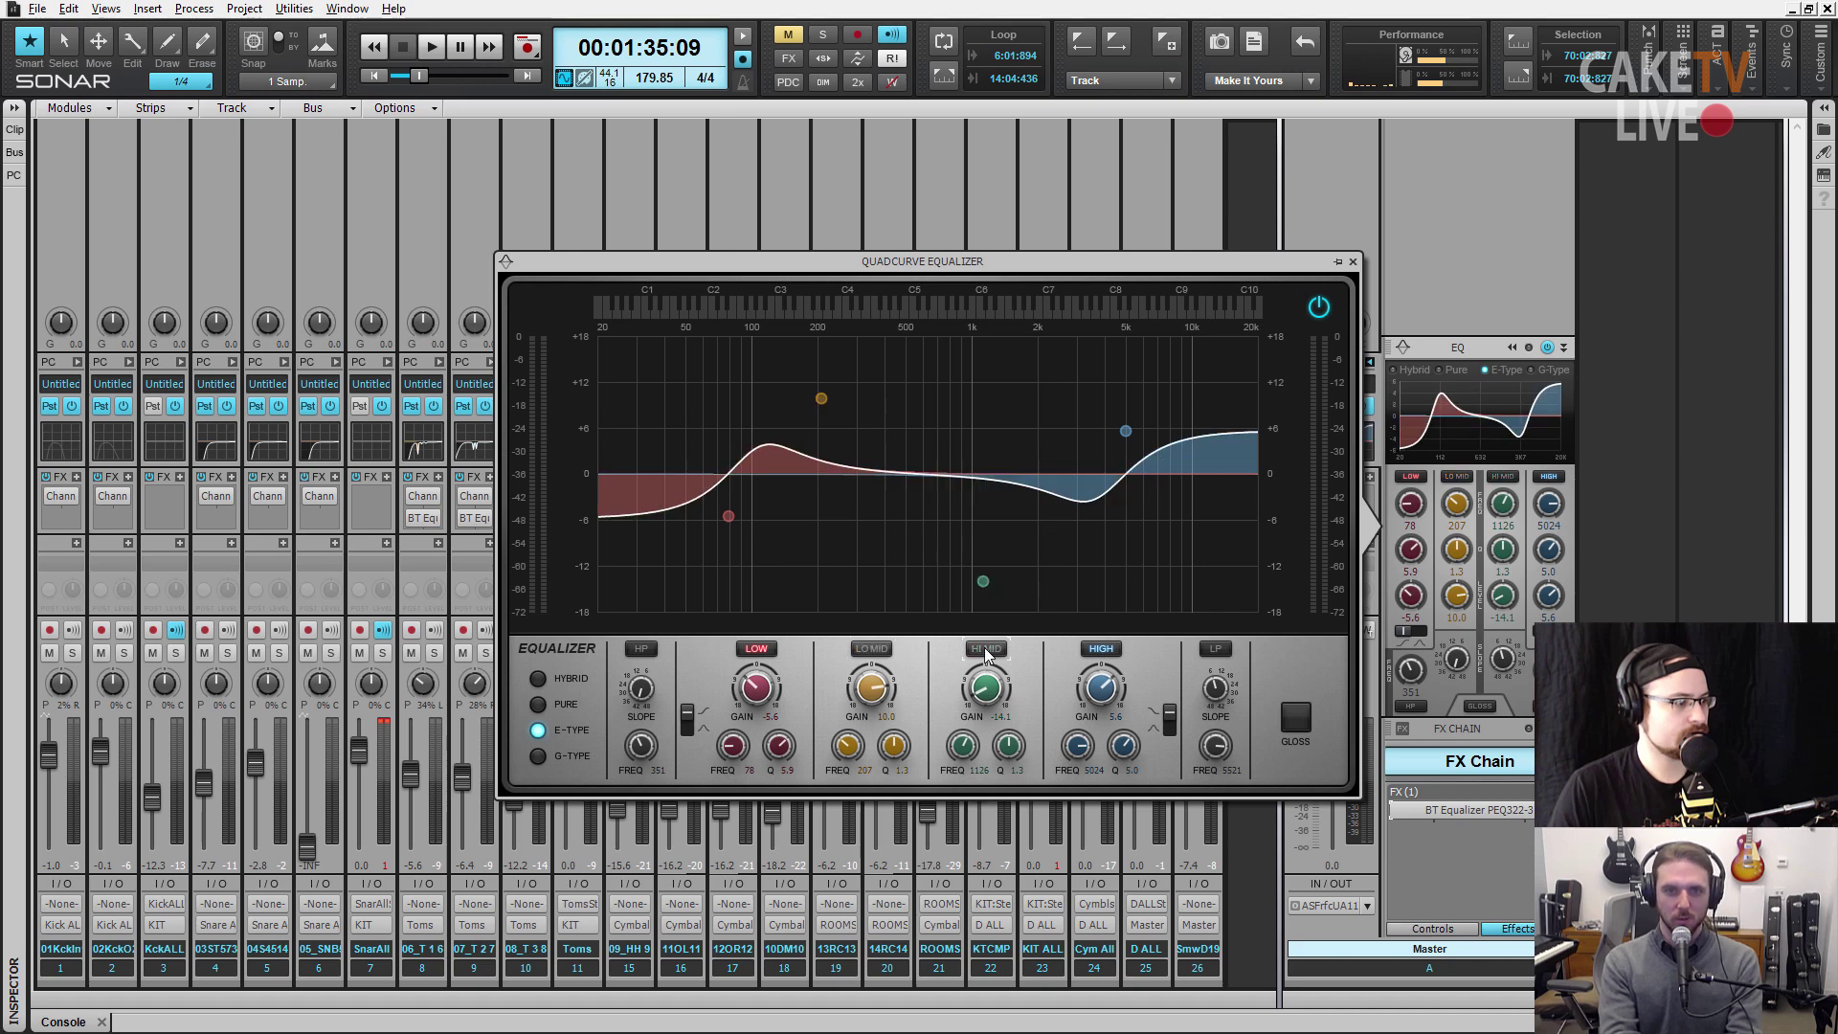
click(870, 649)
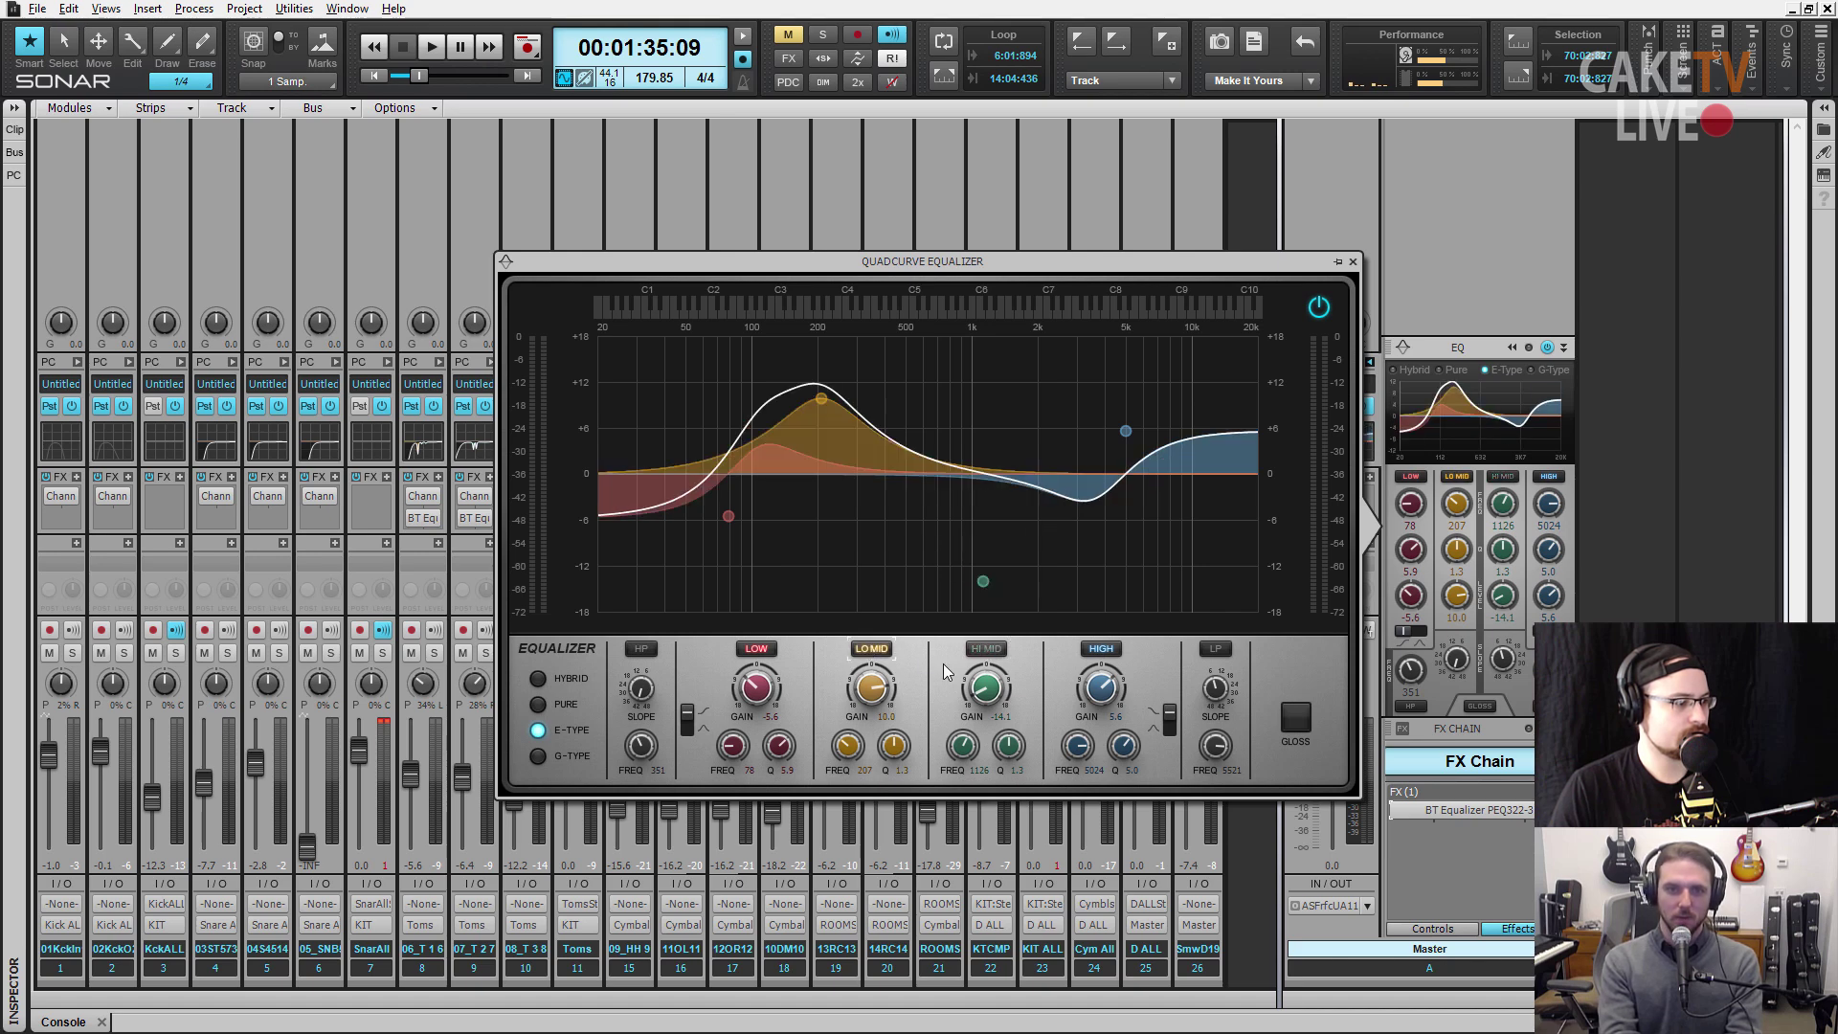
click(986, 649)
click(774, 651)
click(1097, 650)
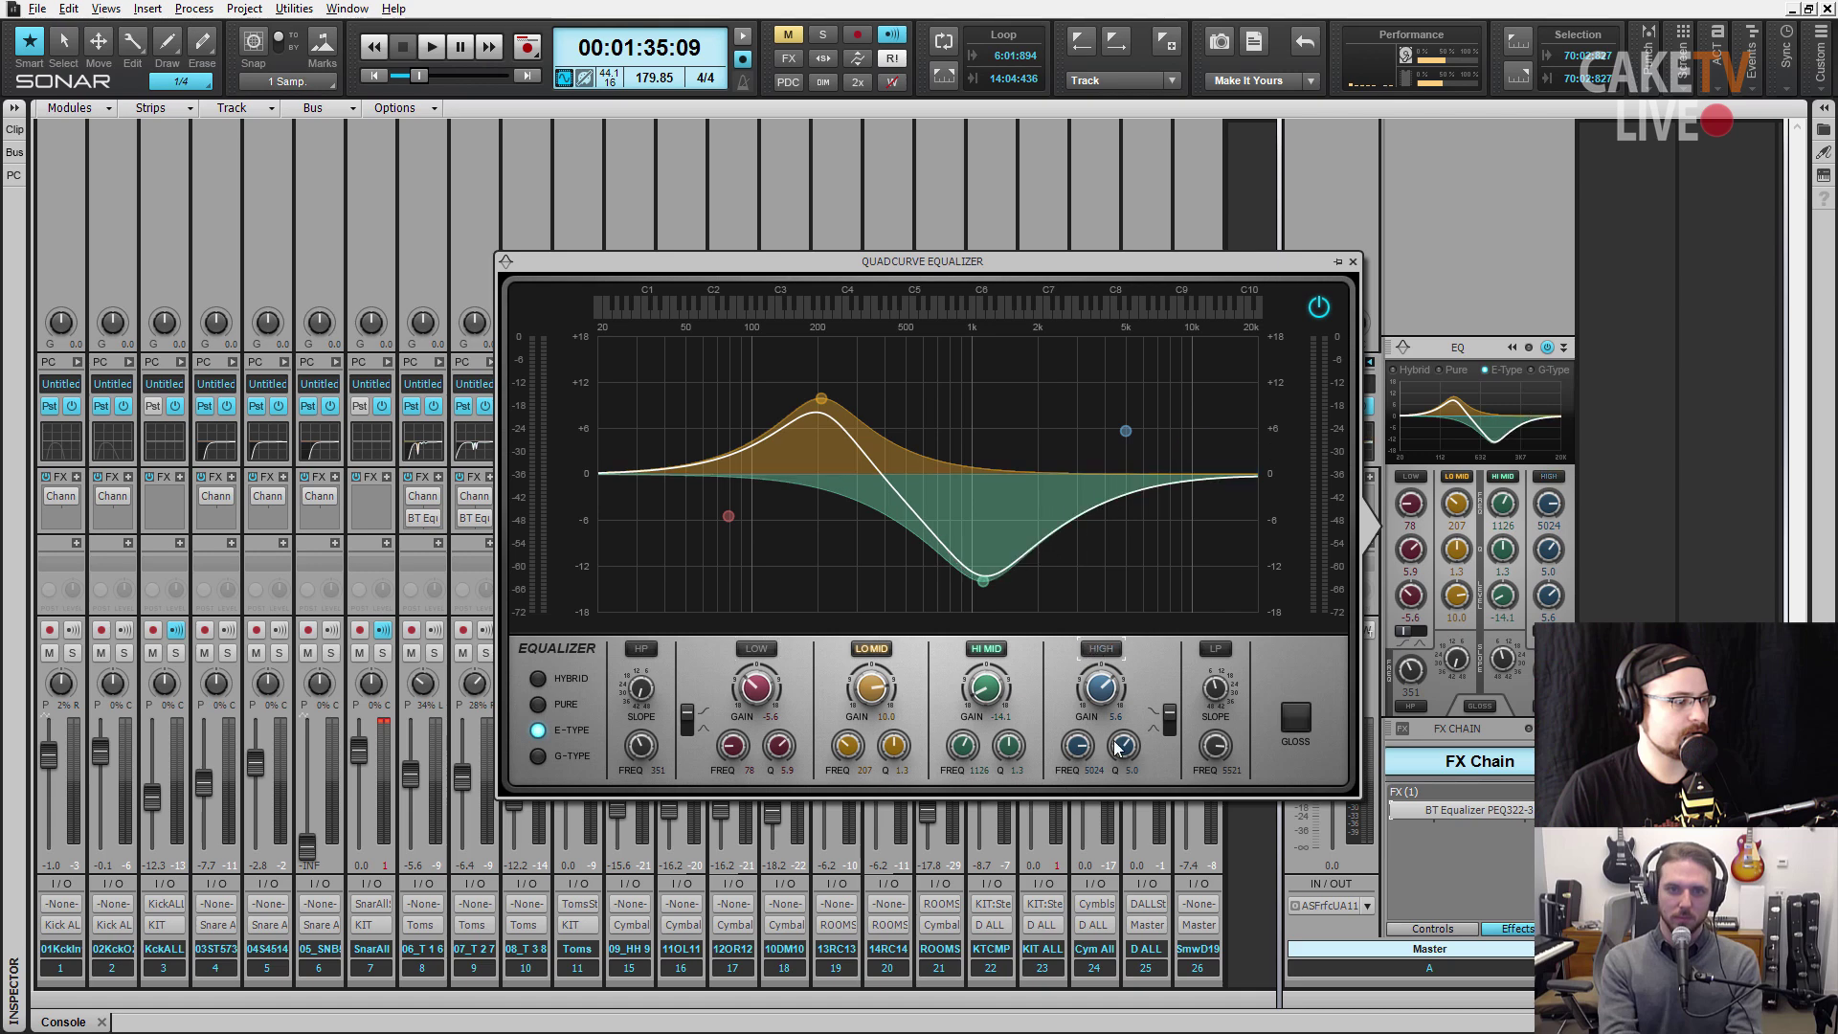
click(538, 680)
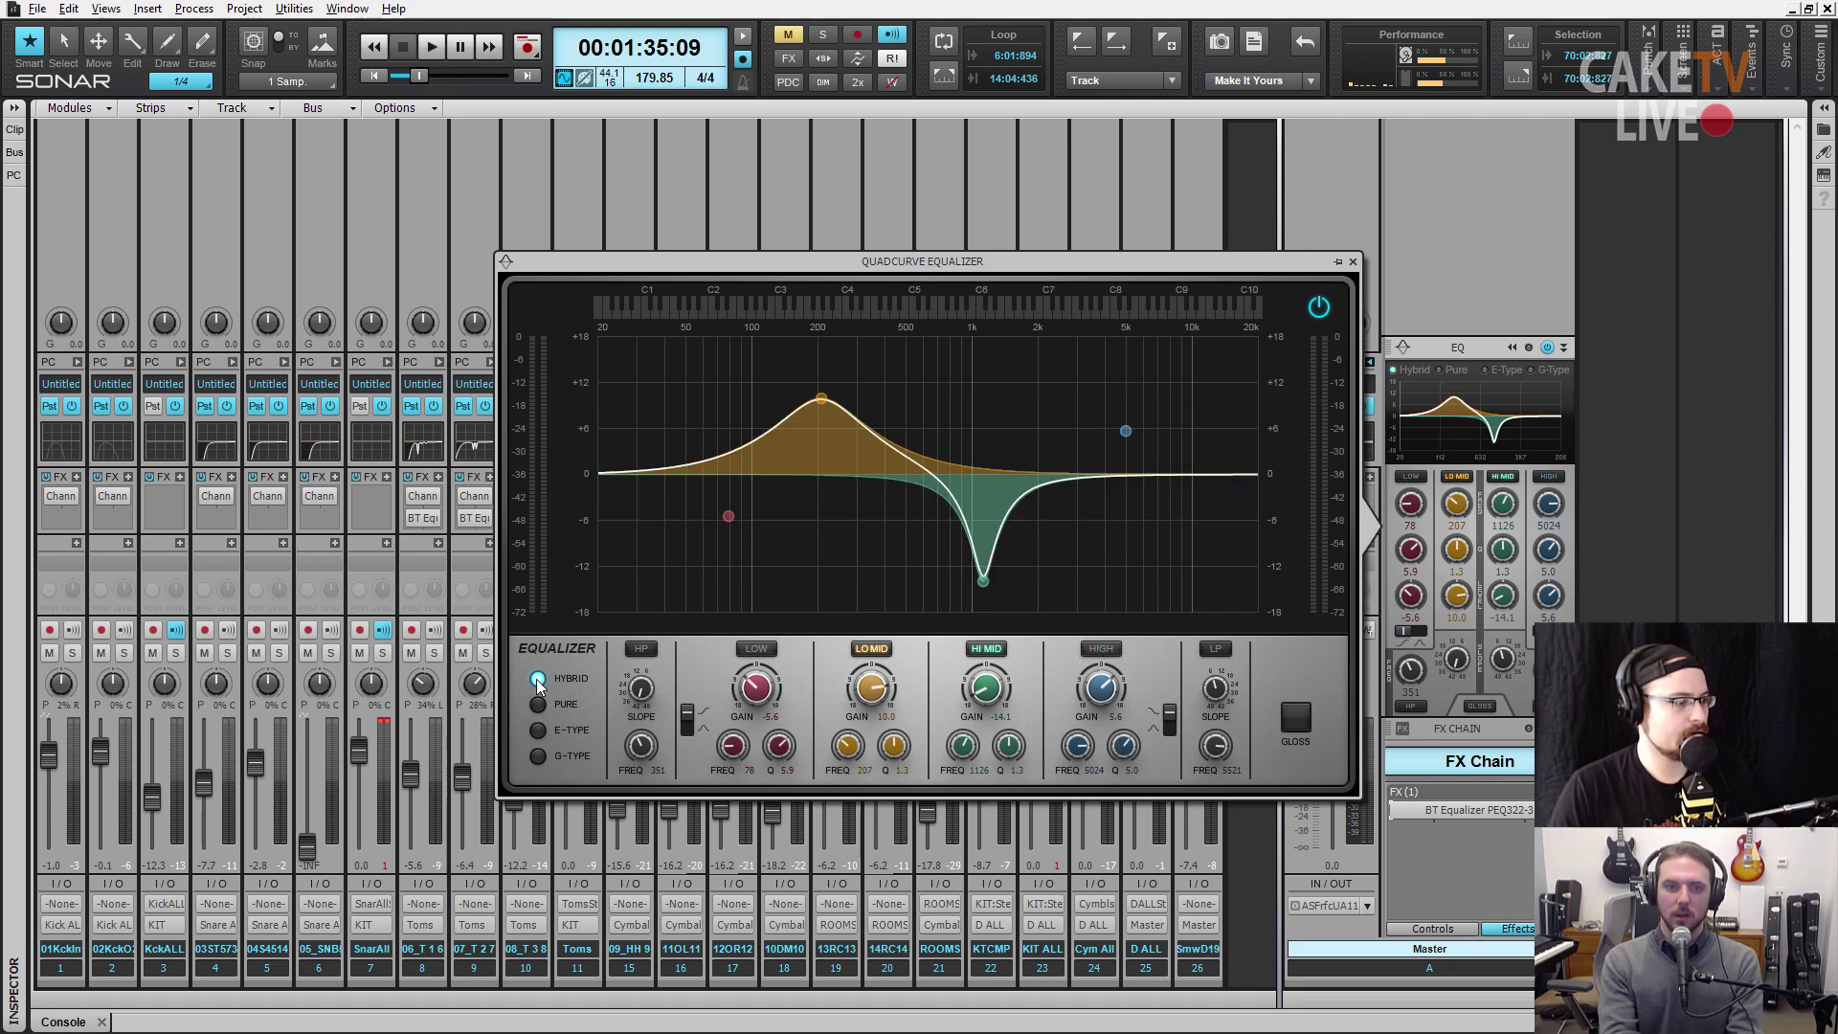
- Compare E-Type and Hybrid modes on the mid bands, setting Lo Mid gain to 12.4 dB and Hi Mid gain to -15.2 dB
click(539, 731)
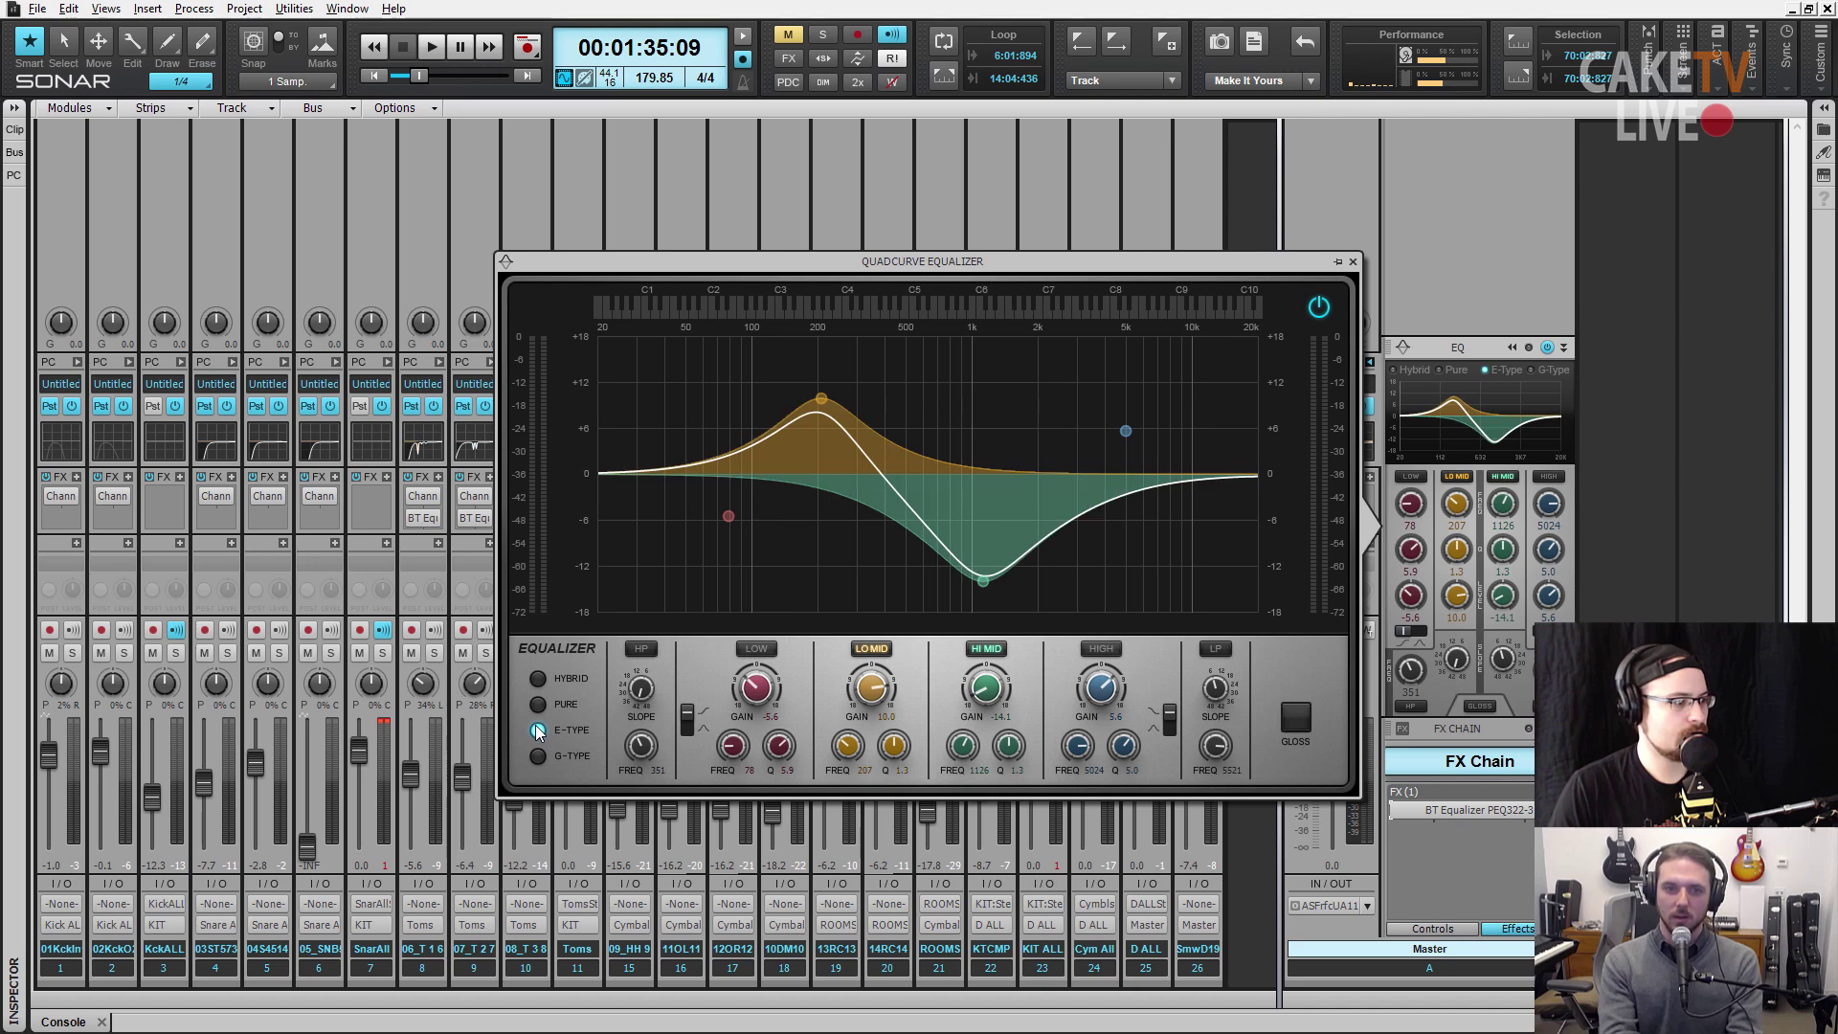
click(538, 680)
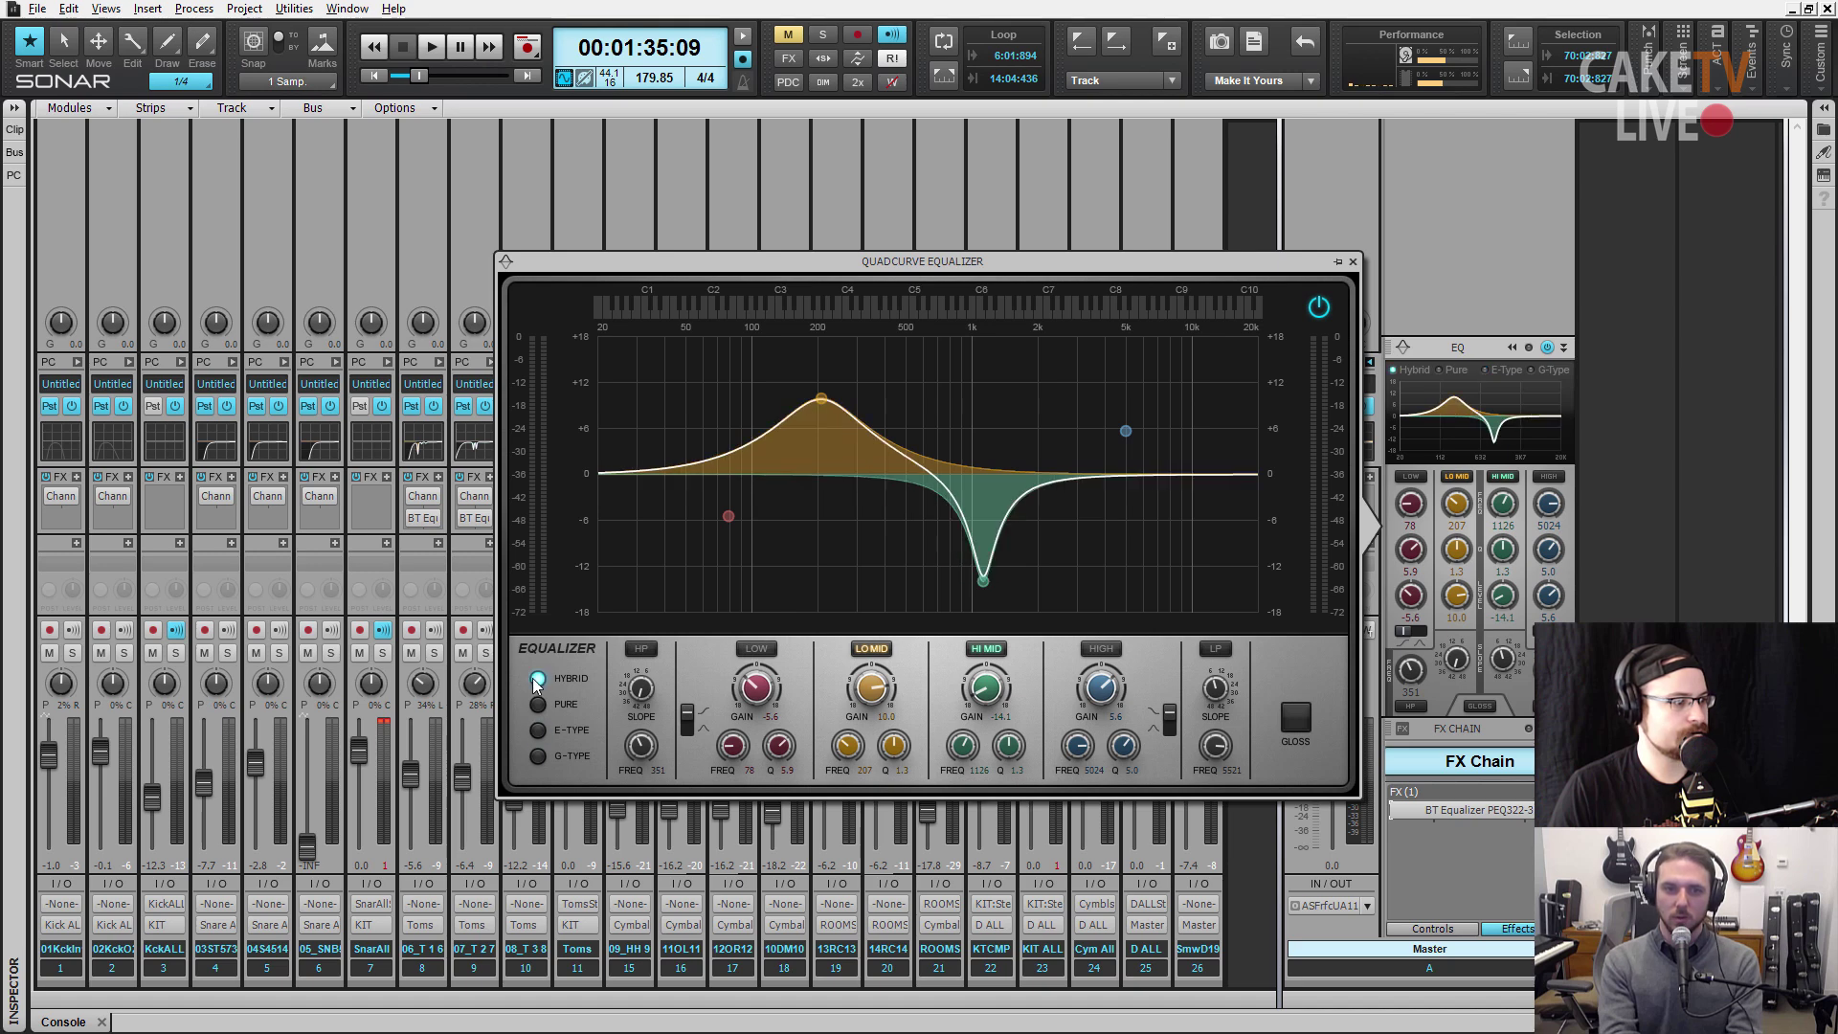
click(540, 731)
drag(866, 709, 971, 705)
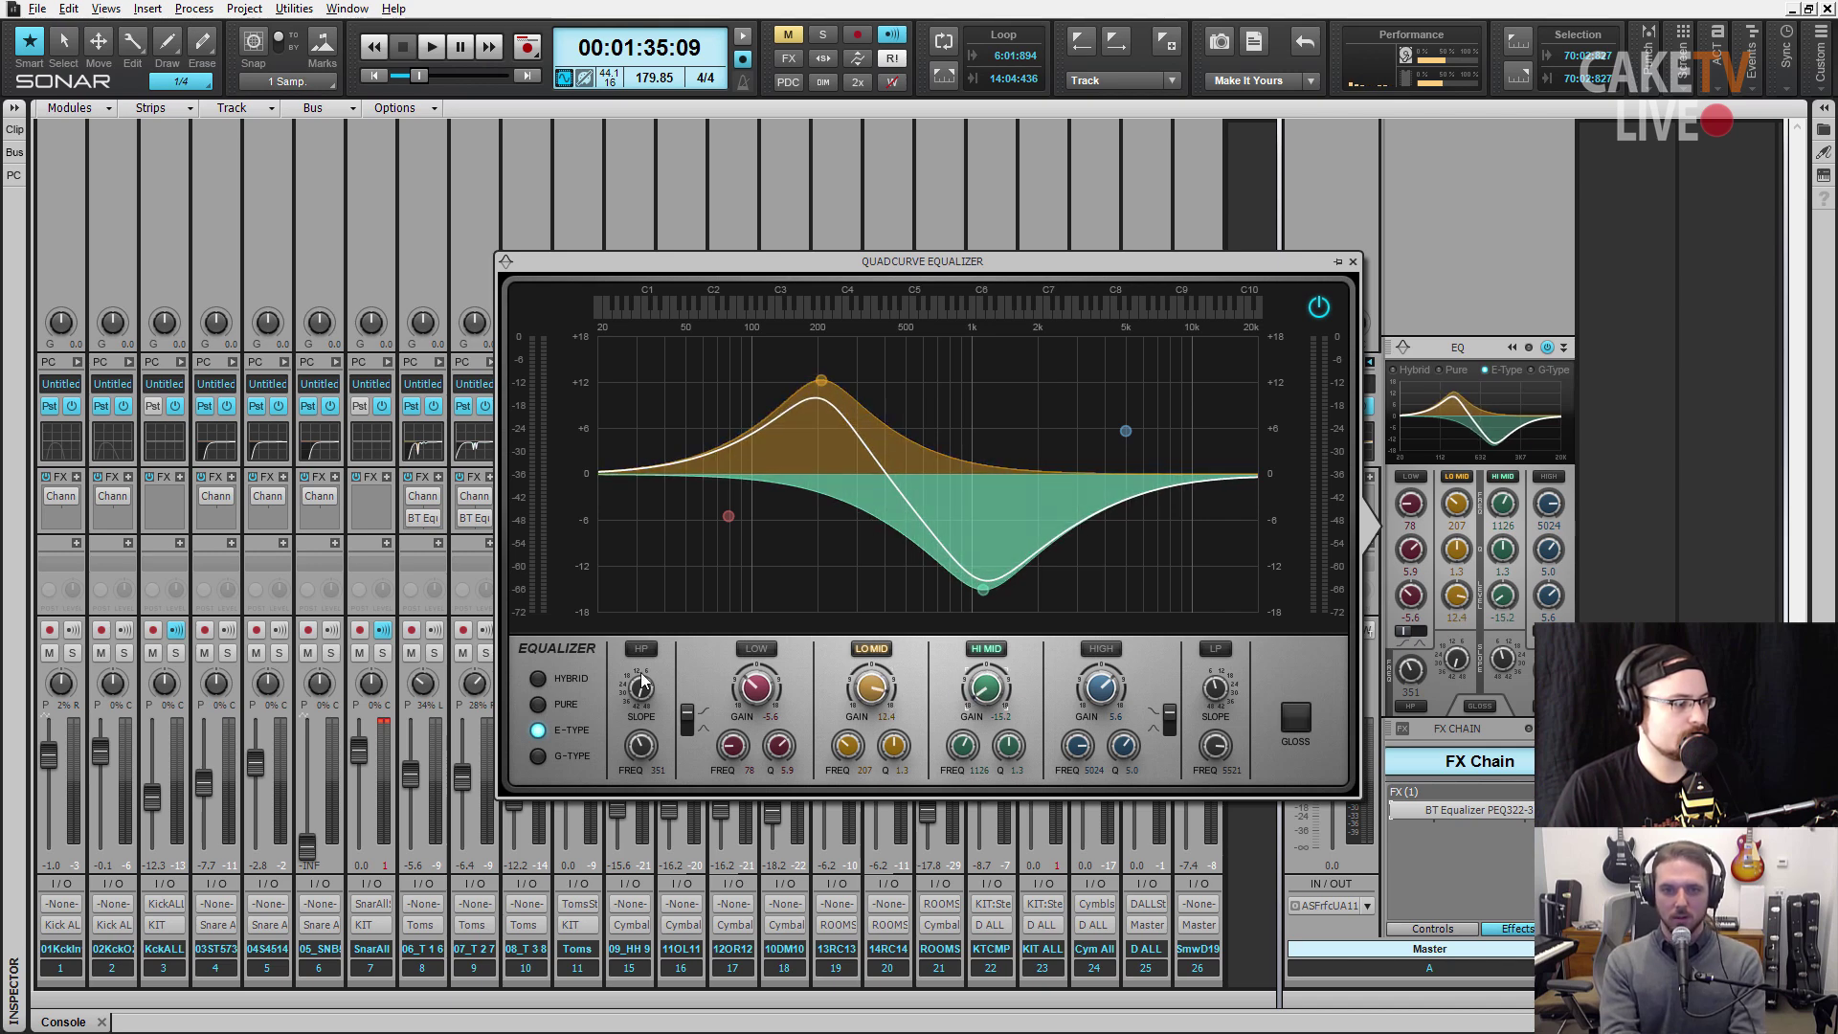
click(538, 679)
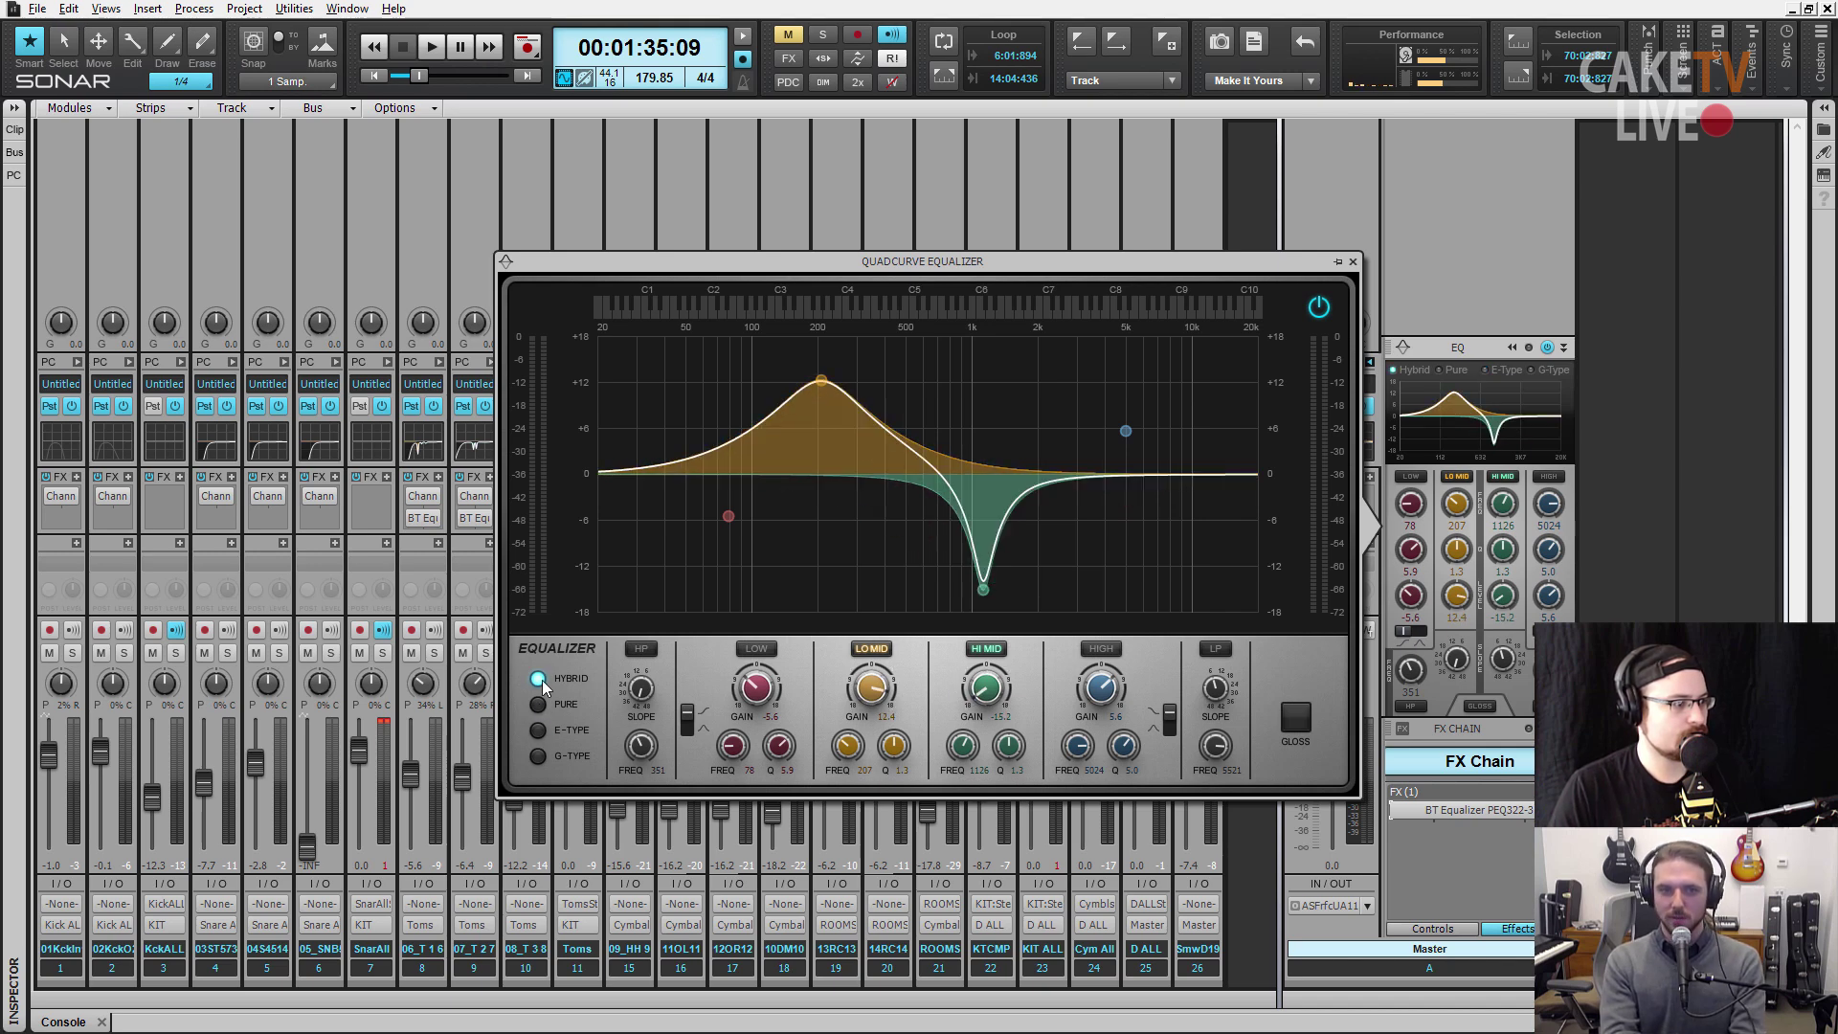
click(538, 730)
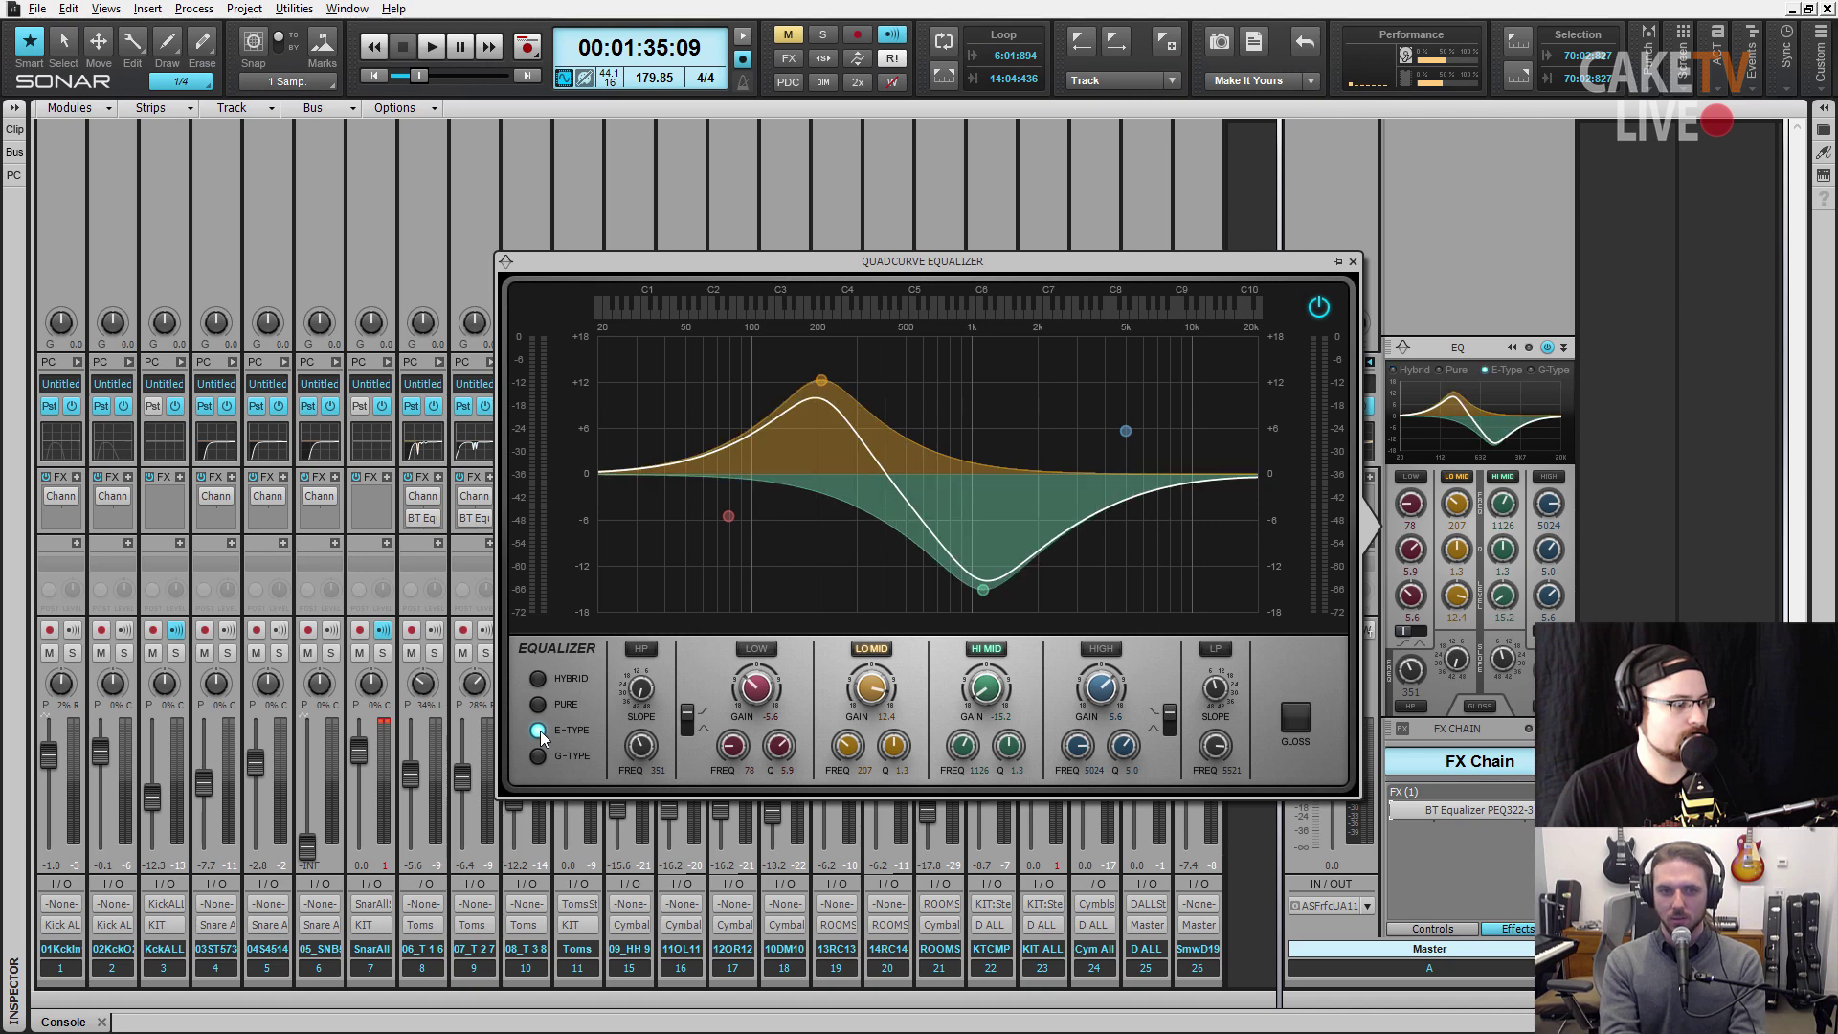
- Disable the Lo Mid and Hi Mid bands and enable only the Low and High shelves in E-Type mode
click(870, 649)
click(756, 649)
click(1096, 649)
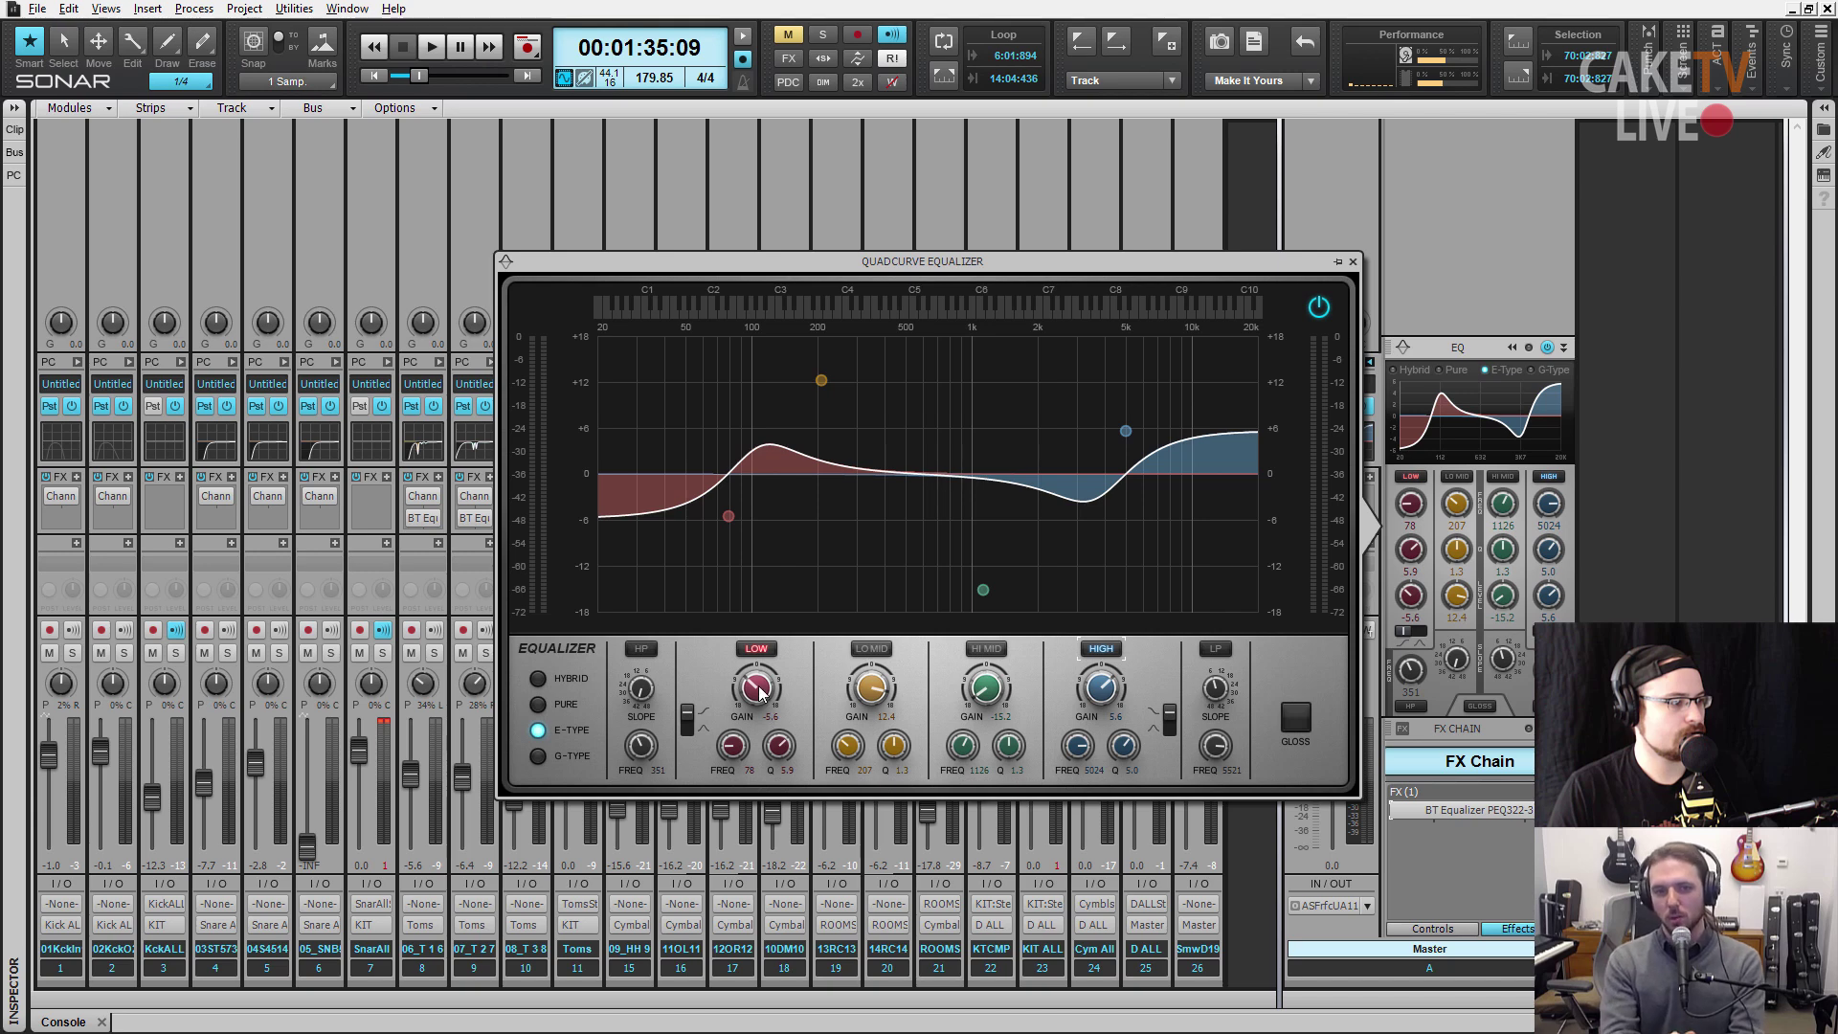
- Set the Low band to -7.1 dB and Q 8.9, the High band to 8.1 dB and Q 7.6, and Lo Mid gain to 12.9 dB
drag(757, 687, 756, 693)
drag(1101, 687, 1101, 669)
drag(872, 687, 871, 685)
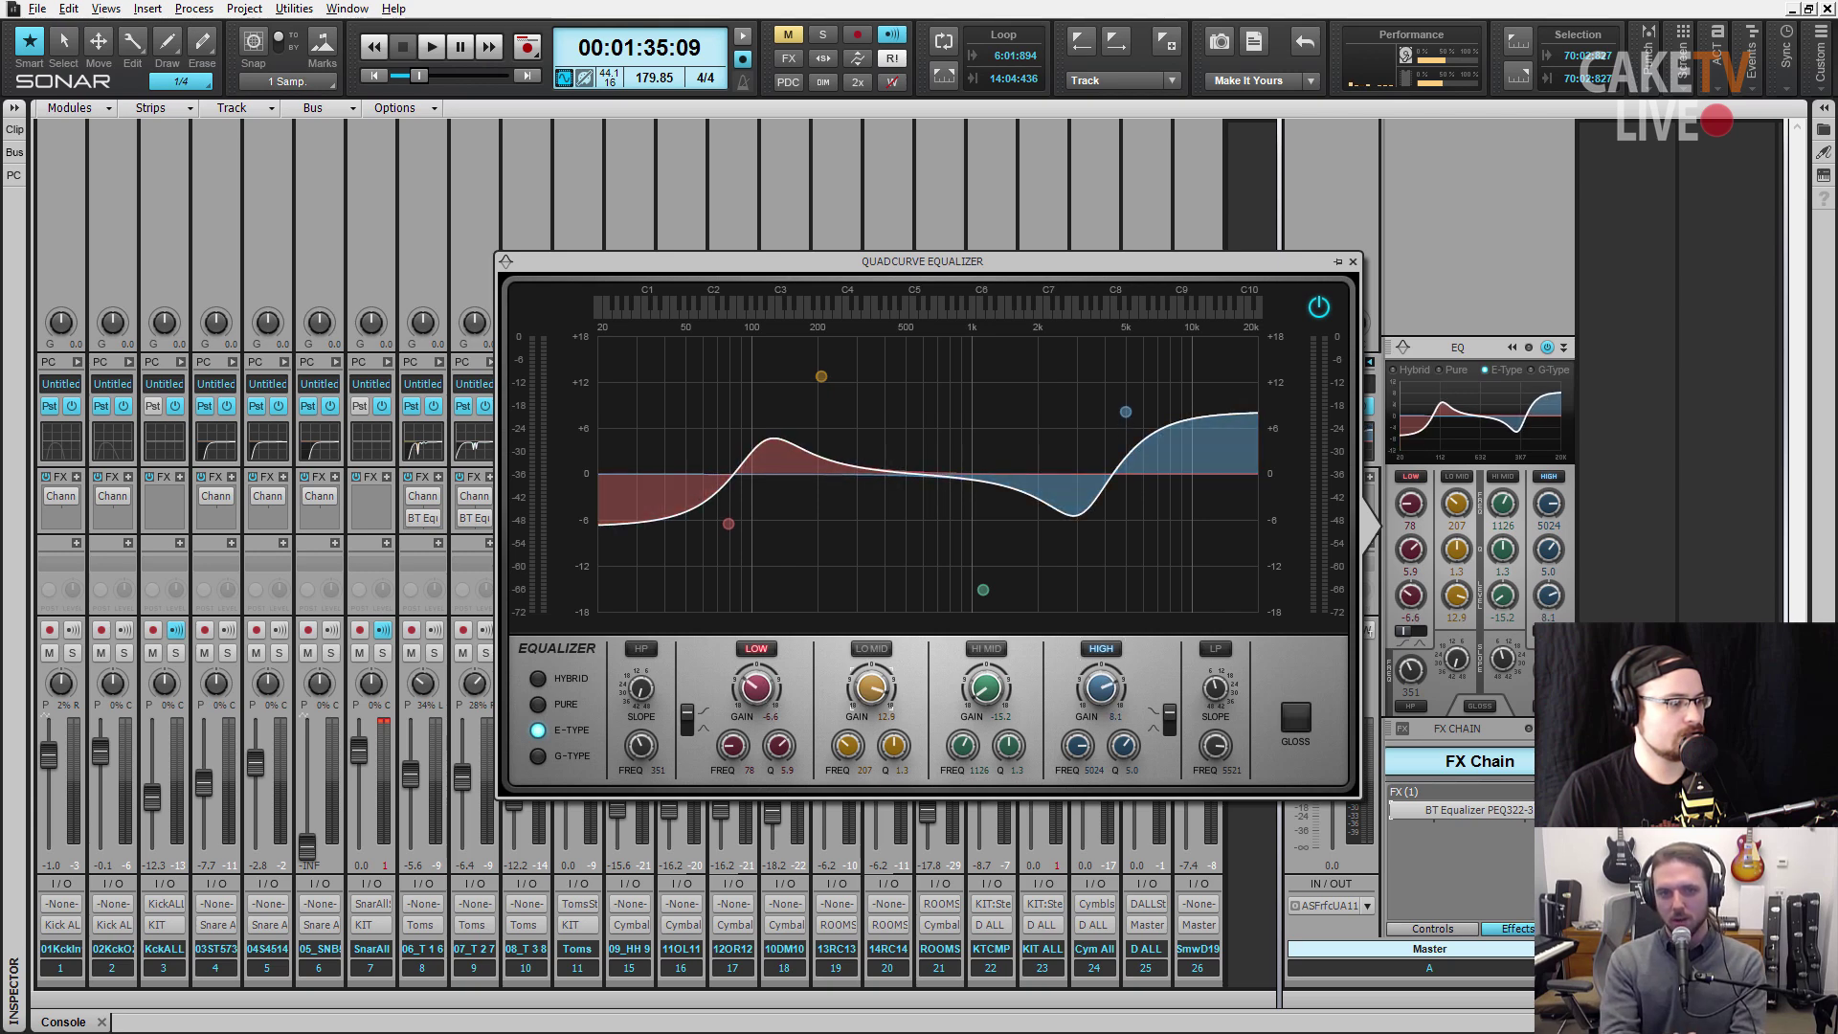
drag(739, 691, 779, 729)
drag(1125, 746, 1124, 732)
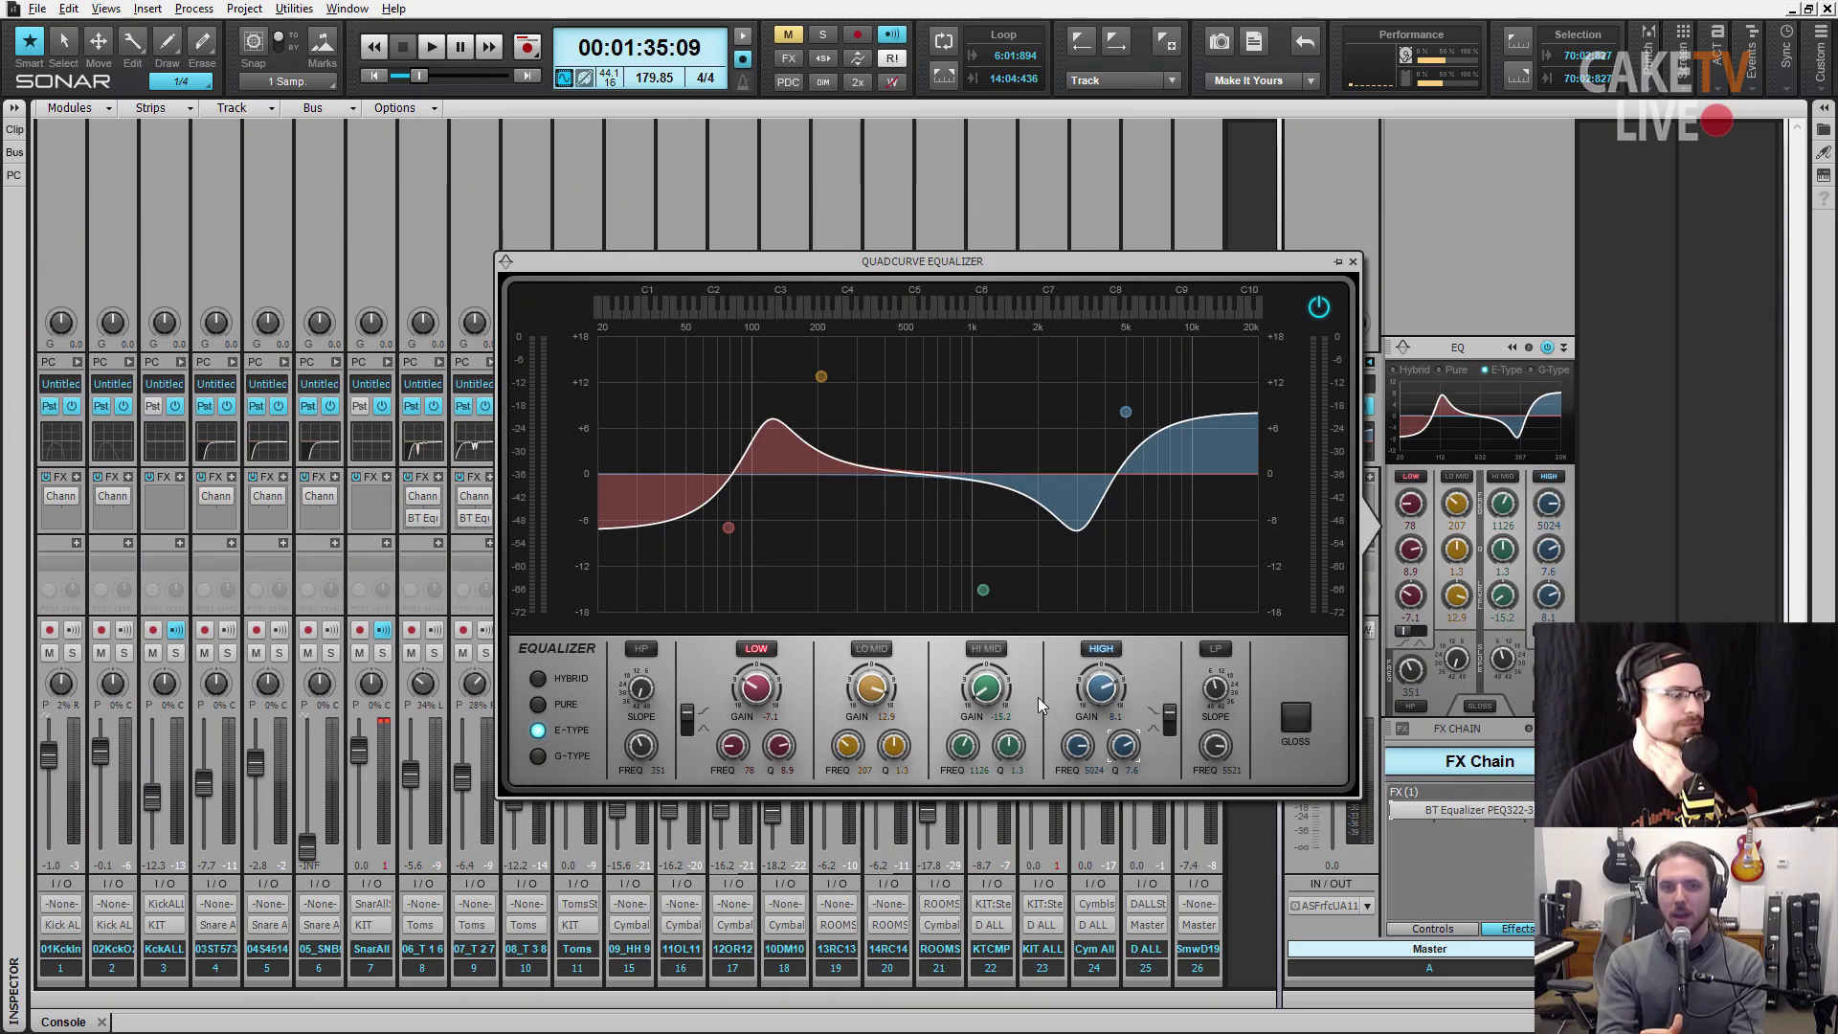
- Switch between Pure and E-Type modes to compare the Low and High shelf shapes, ending on E-Type
click(538, 705)
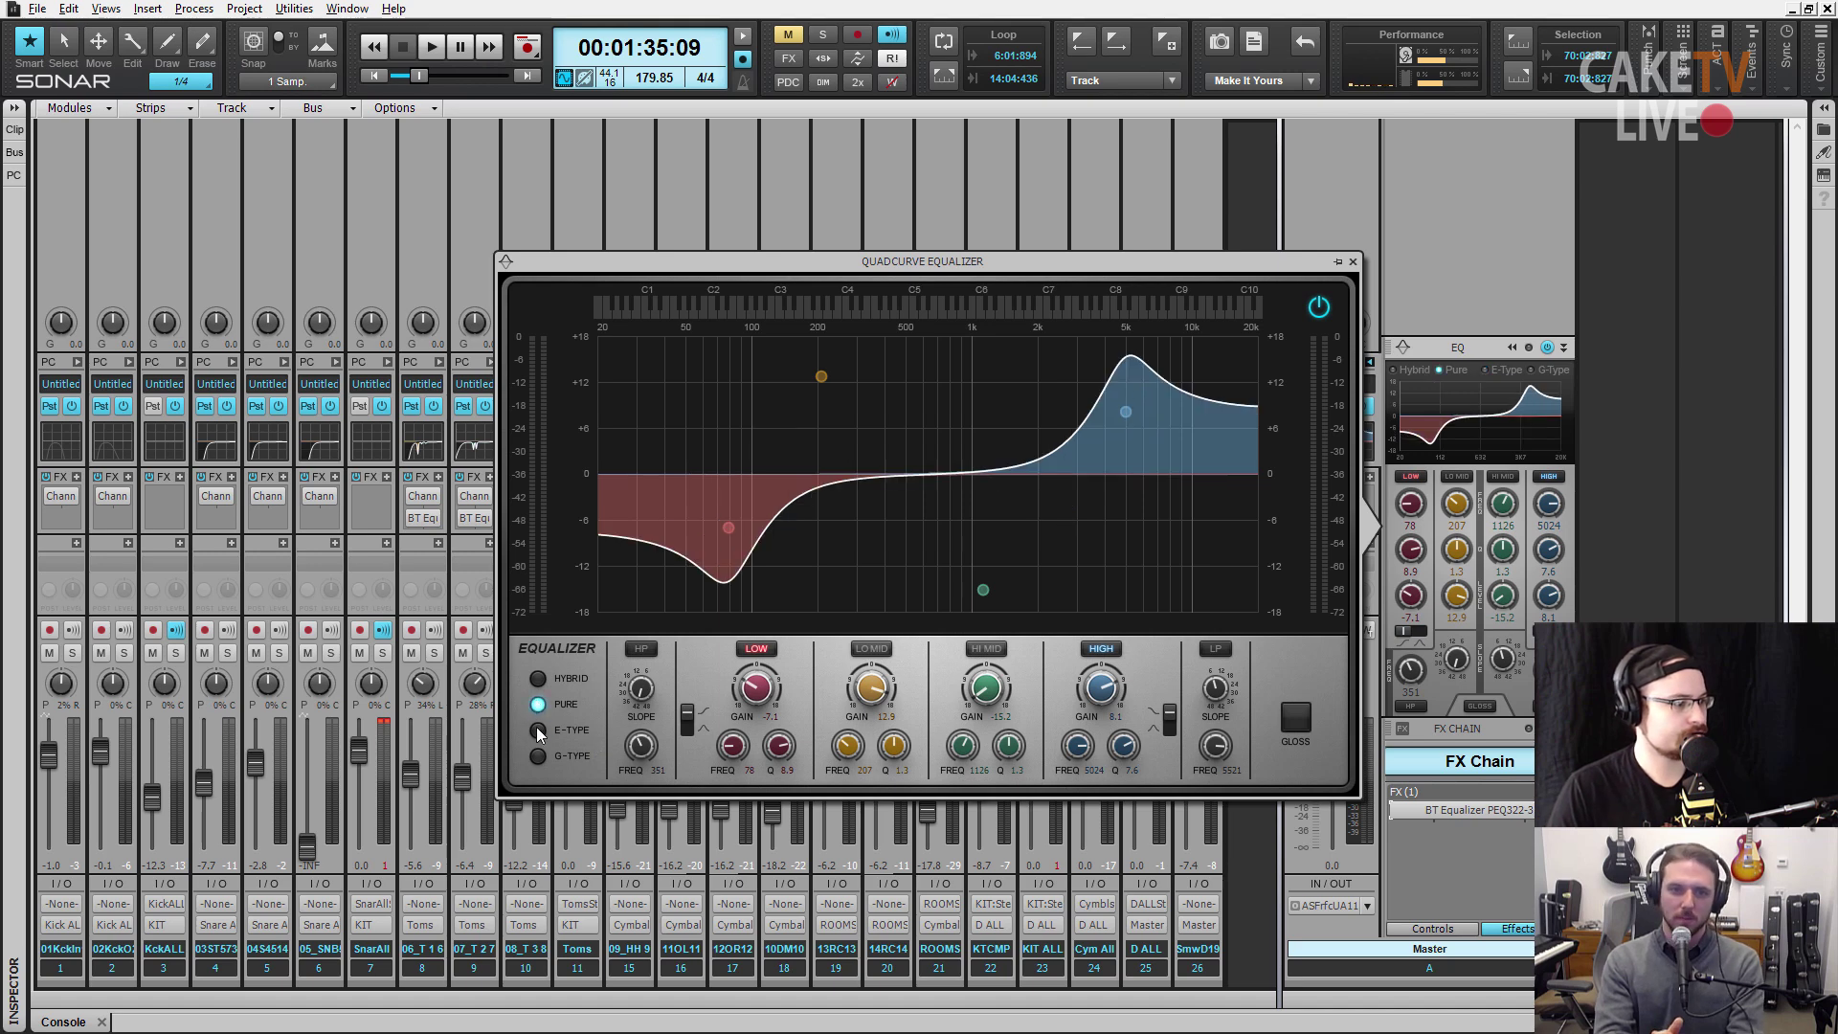
click(538, 731)
click(538, 705)
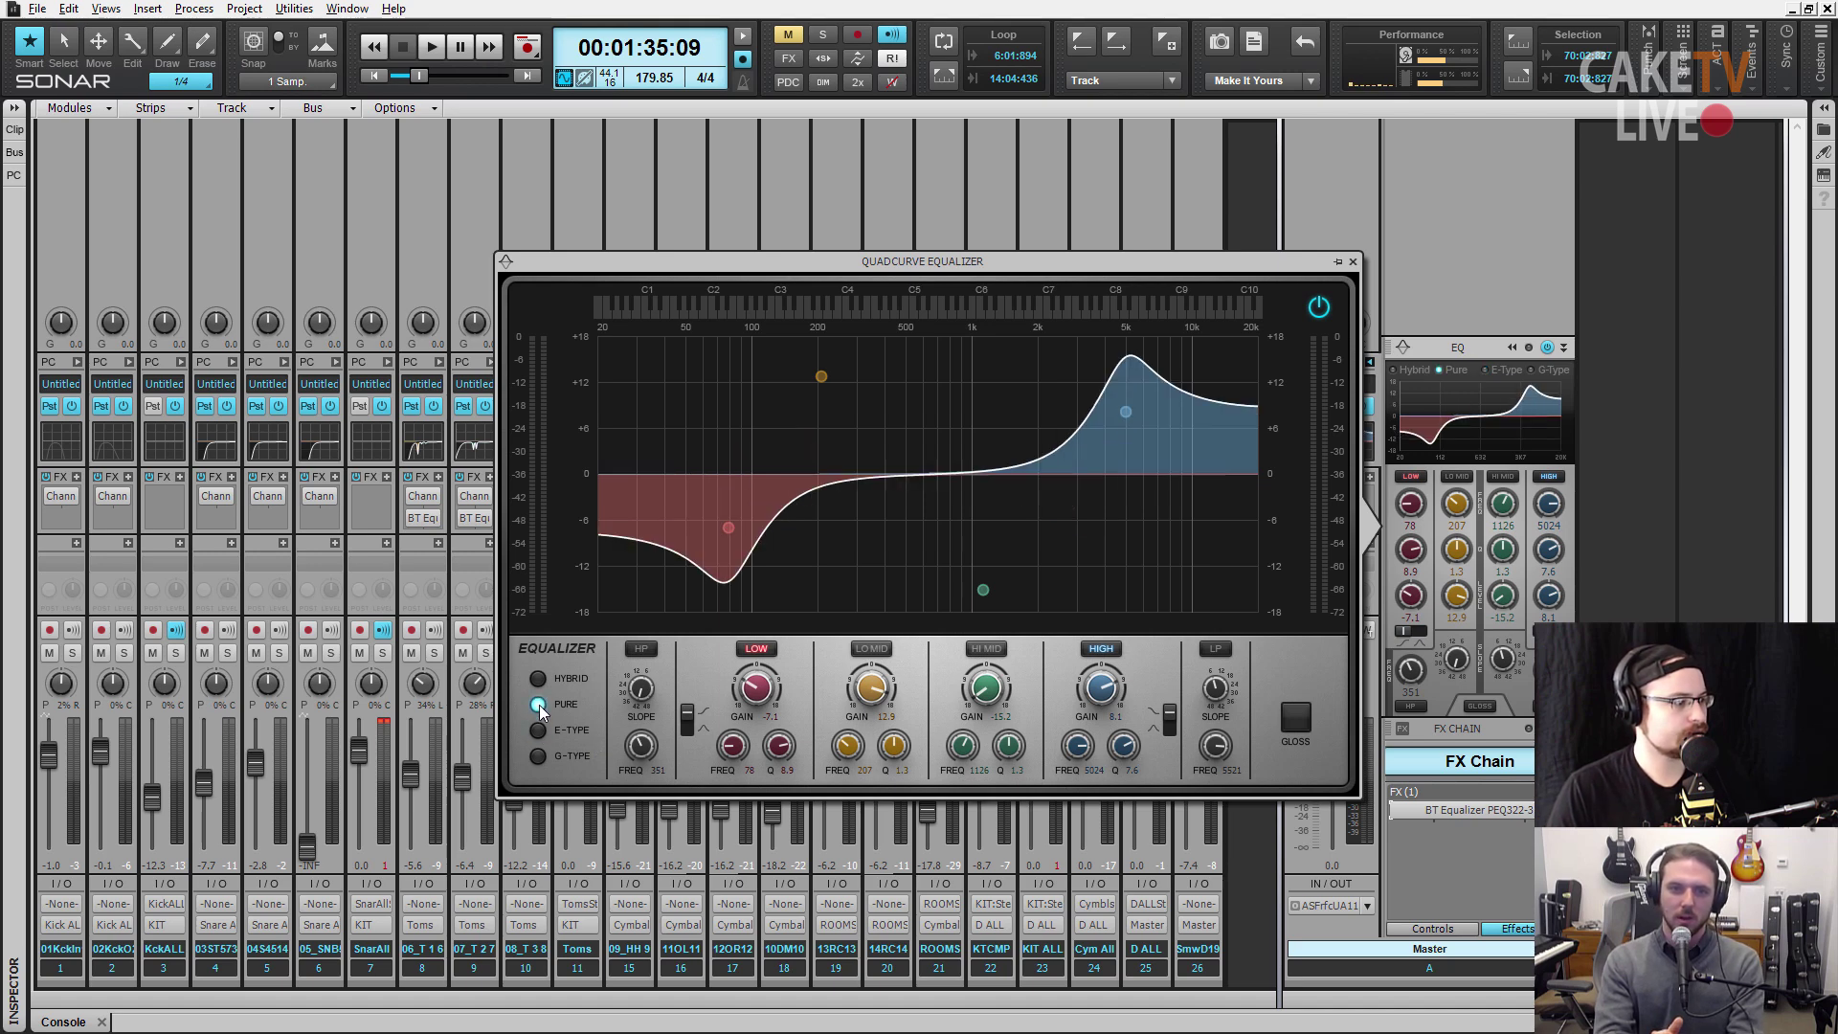
click(538, 731)
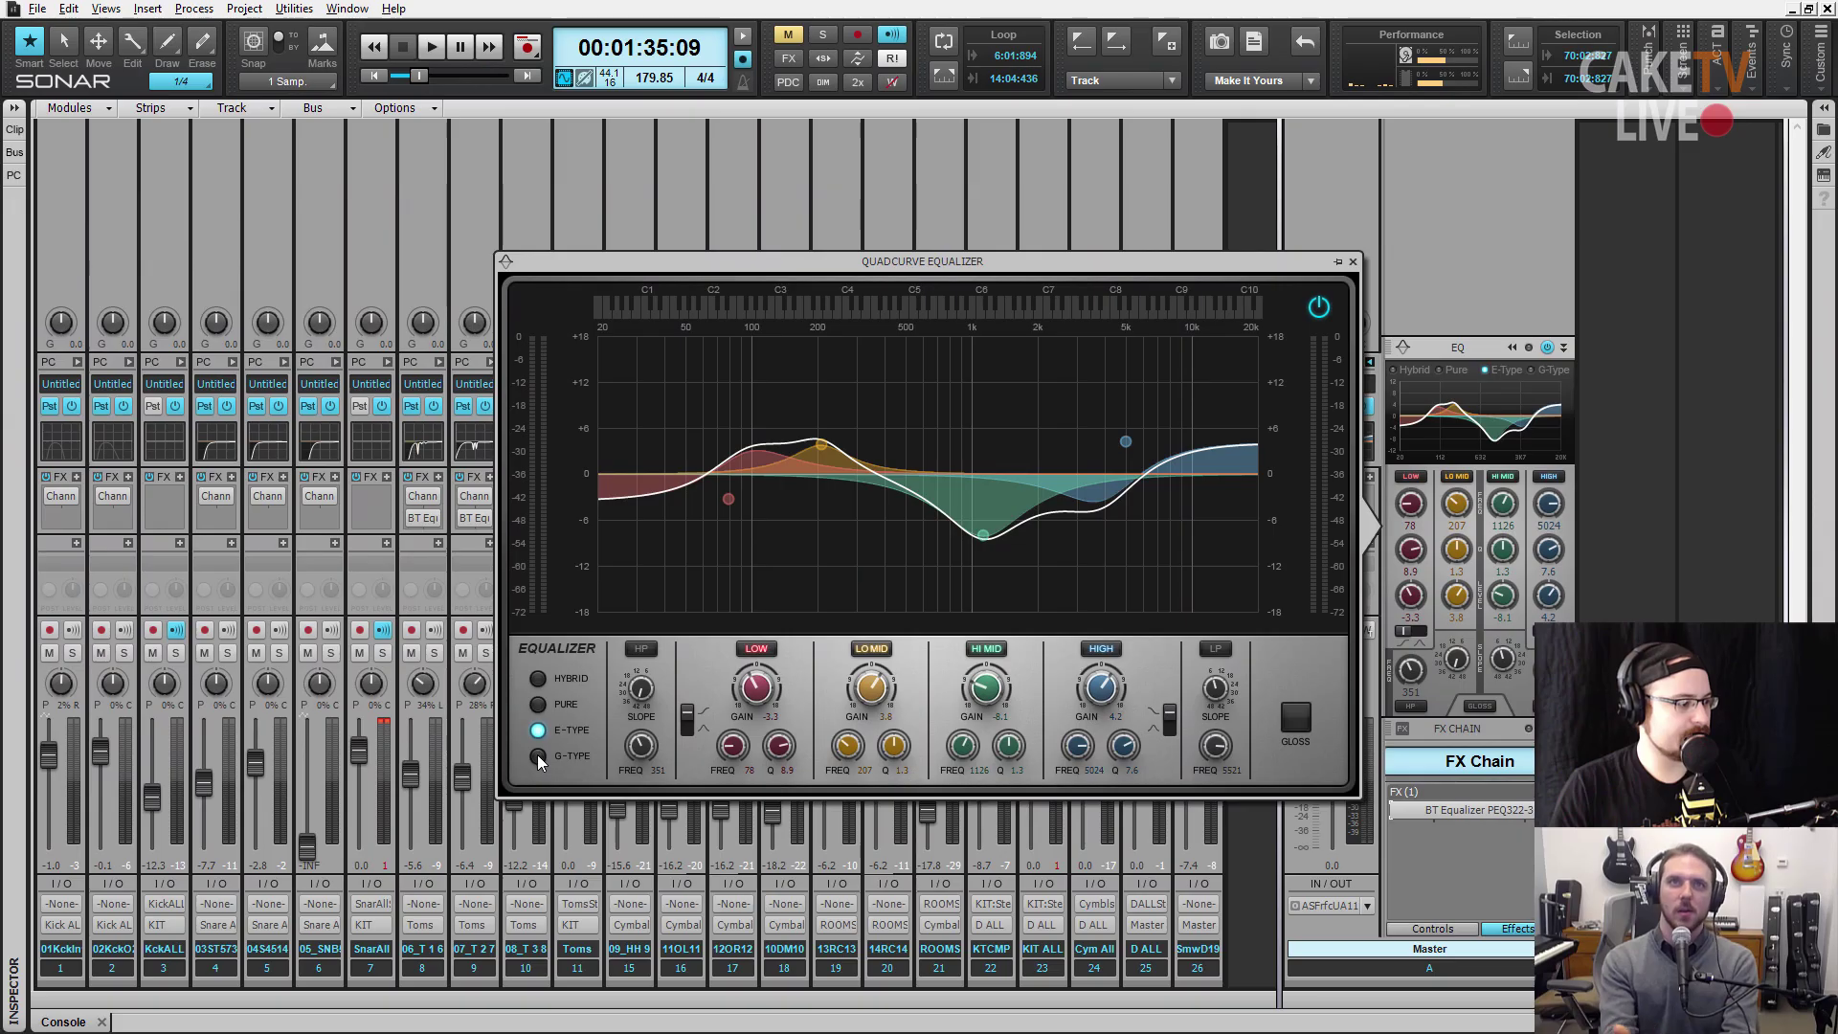
- Alternate between G-Type and E-Type modes to compare the curves with all four bands enabled
click(537, 755)
click(538, 729)
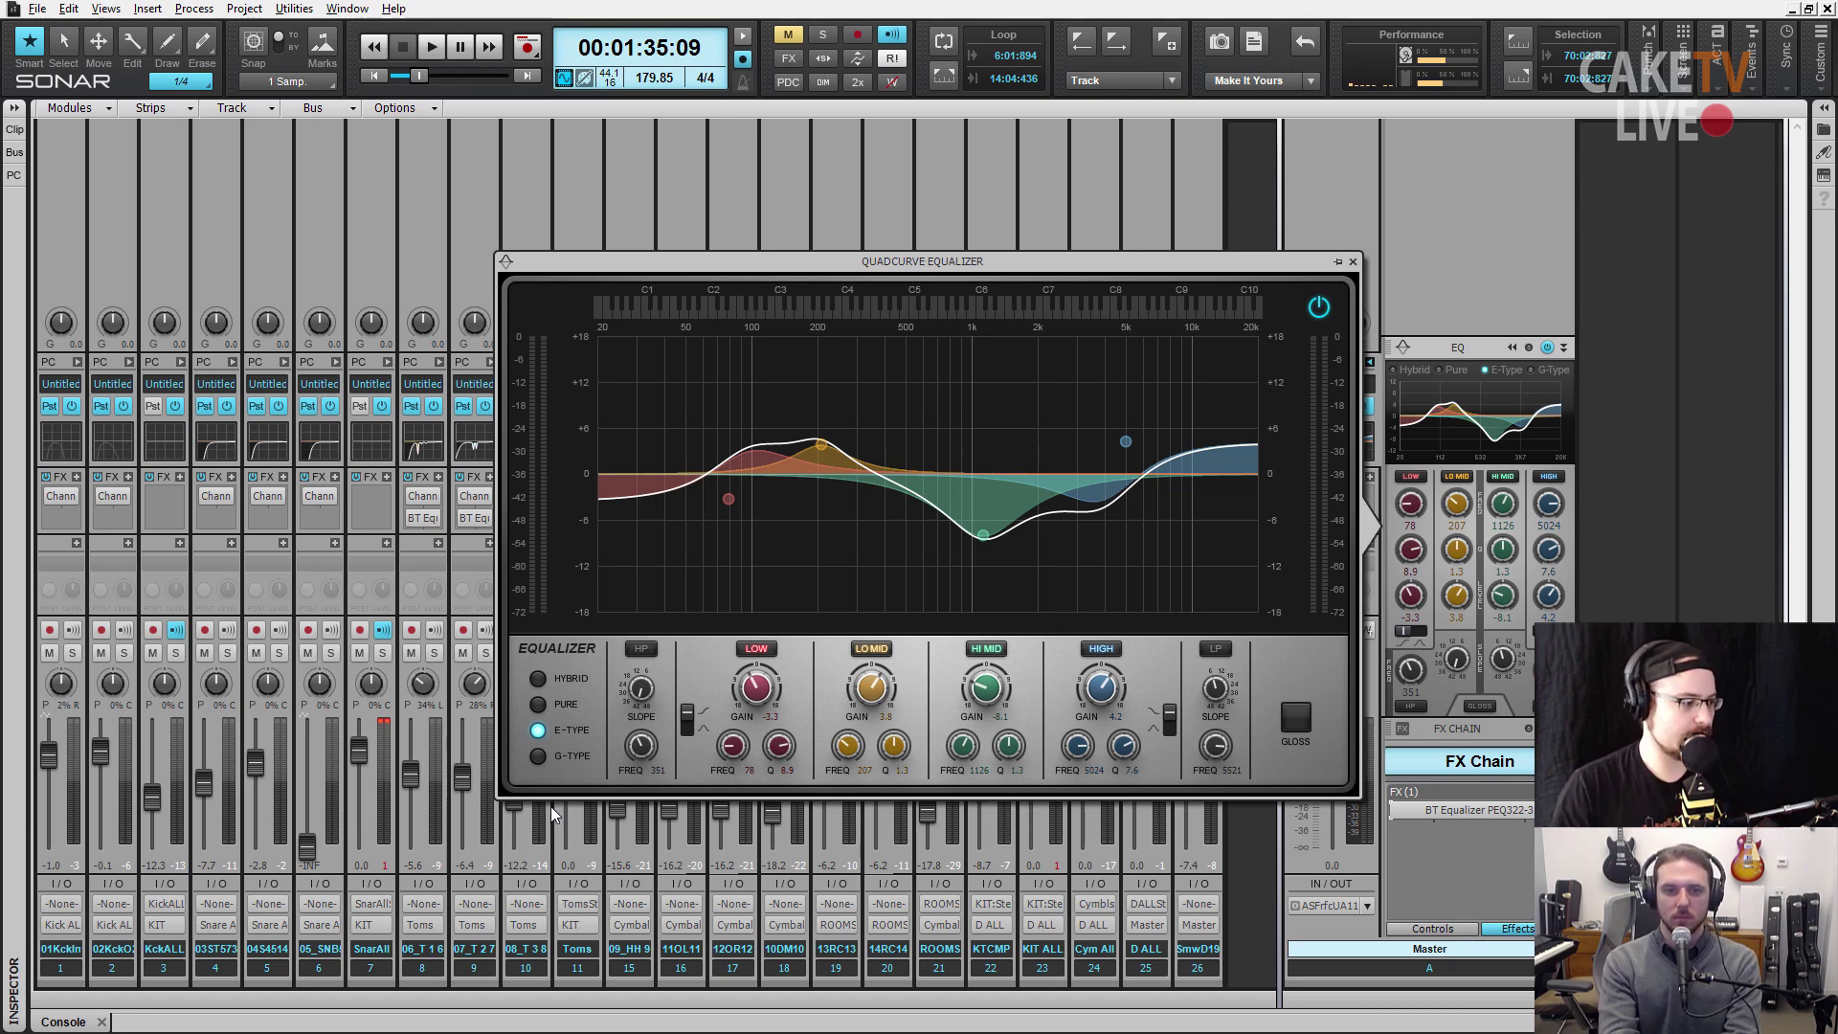
click(536, 756)
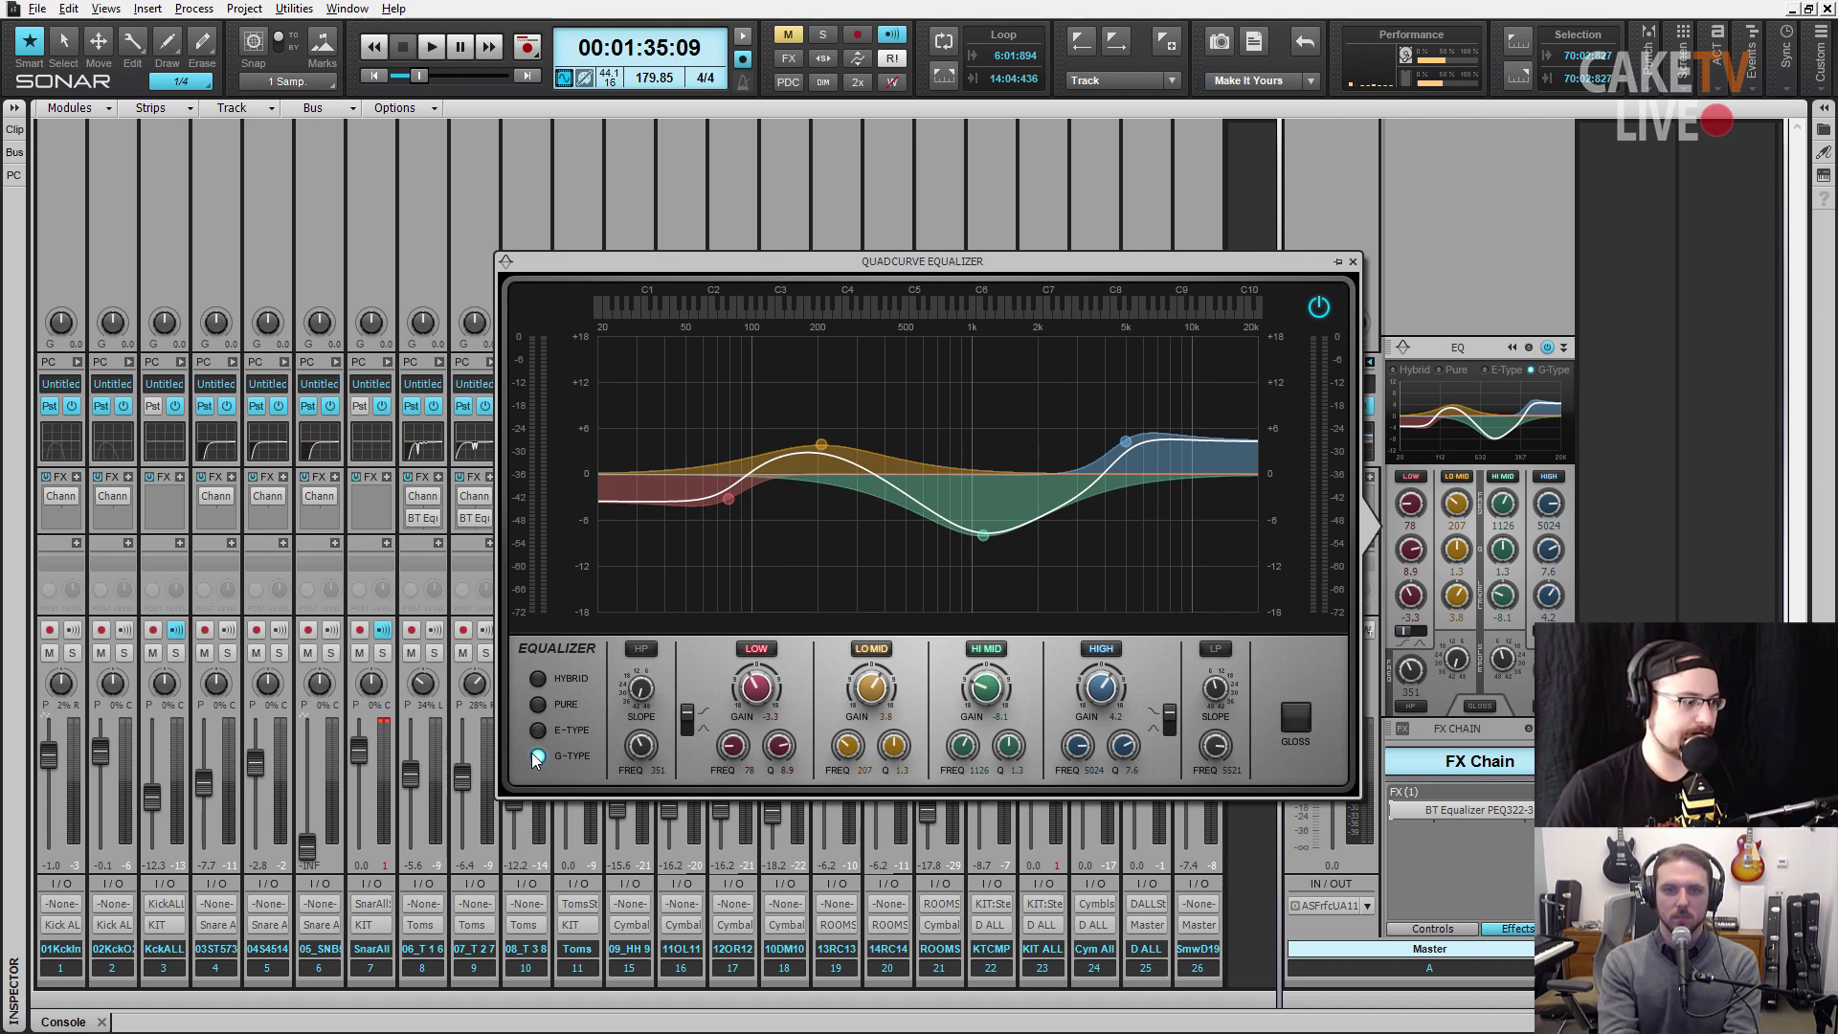
click(546, 732)
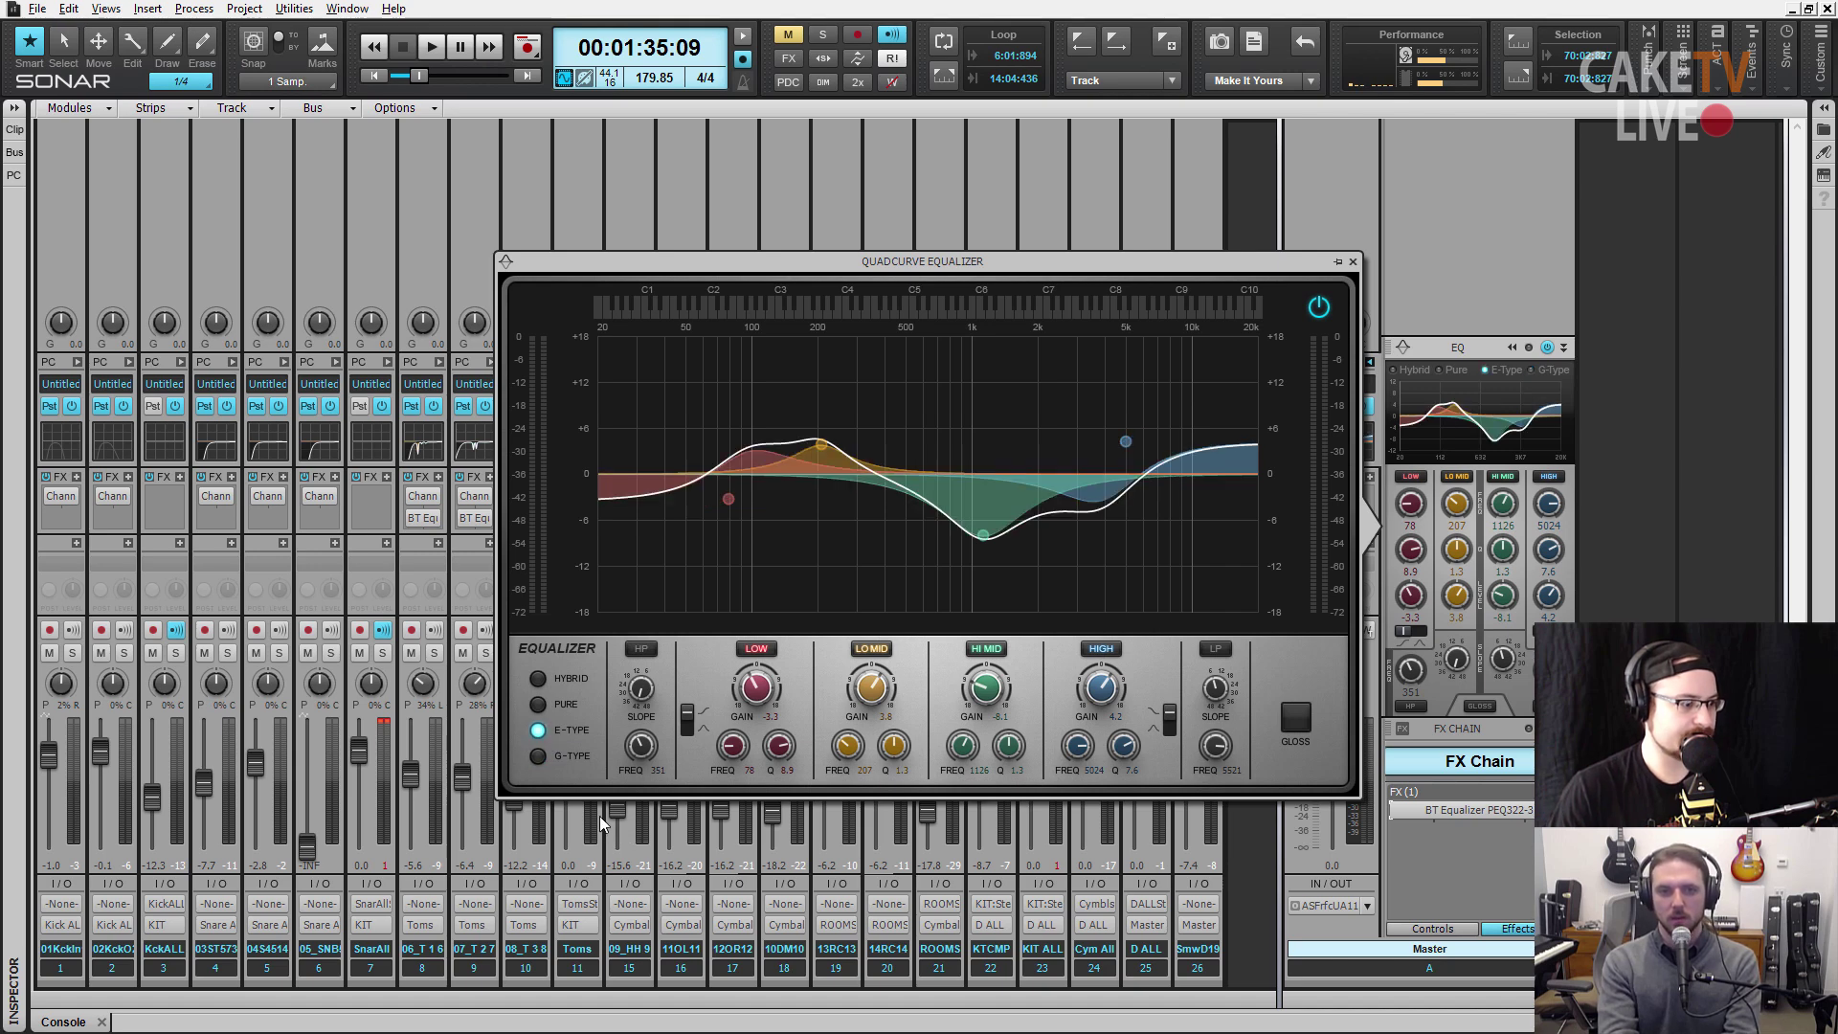
click(542, 756)
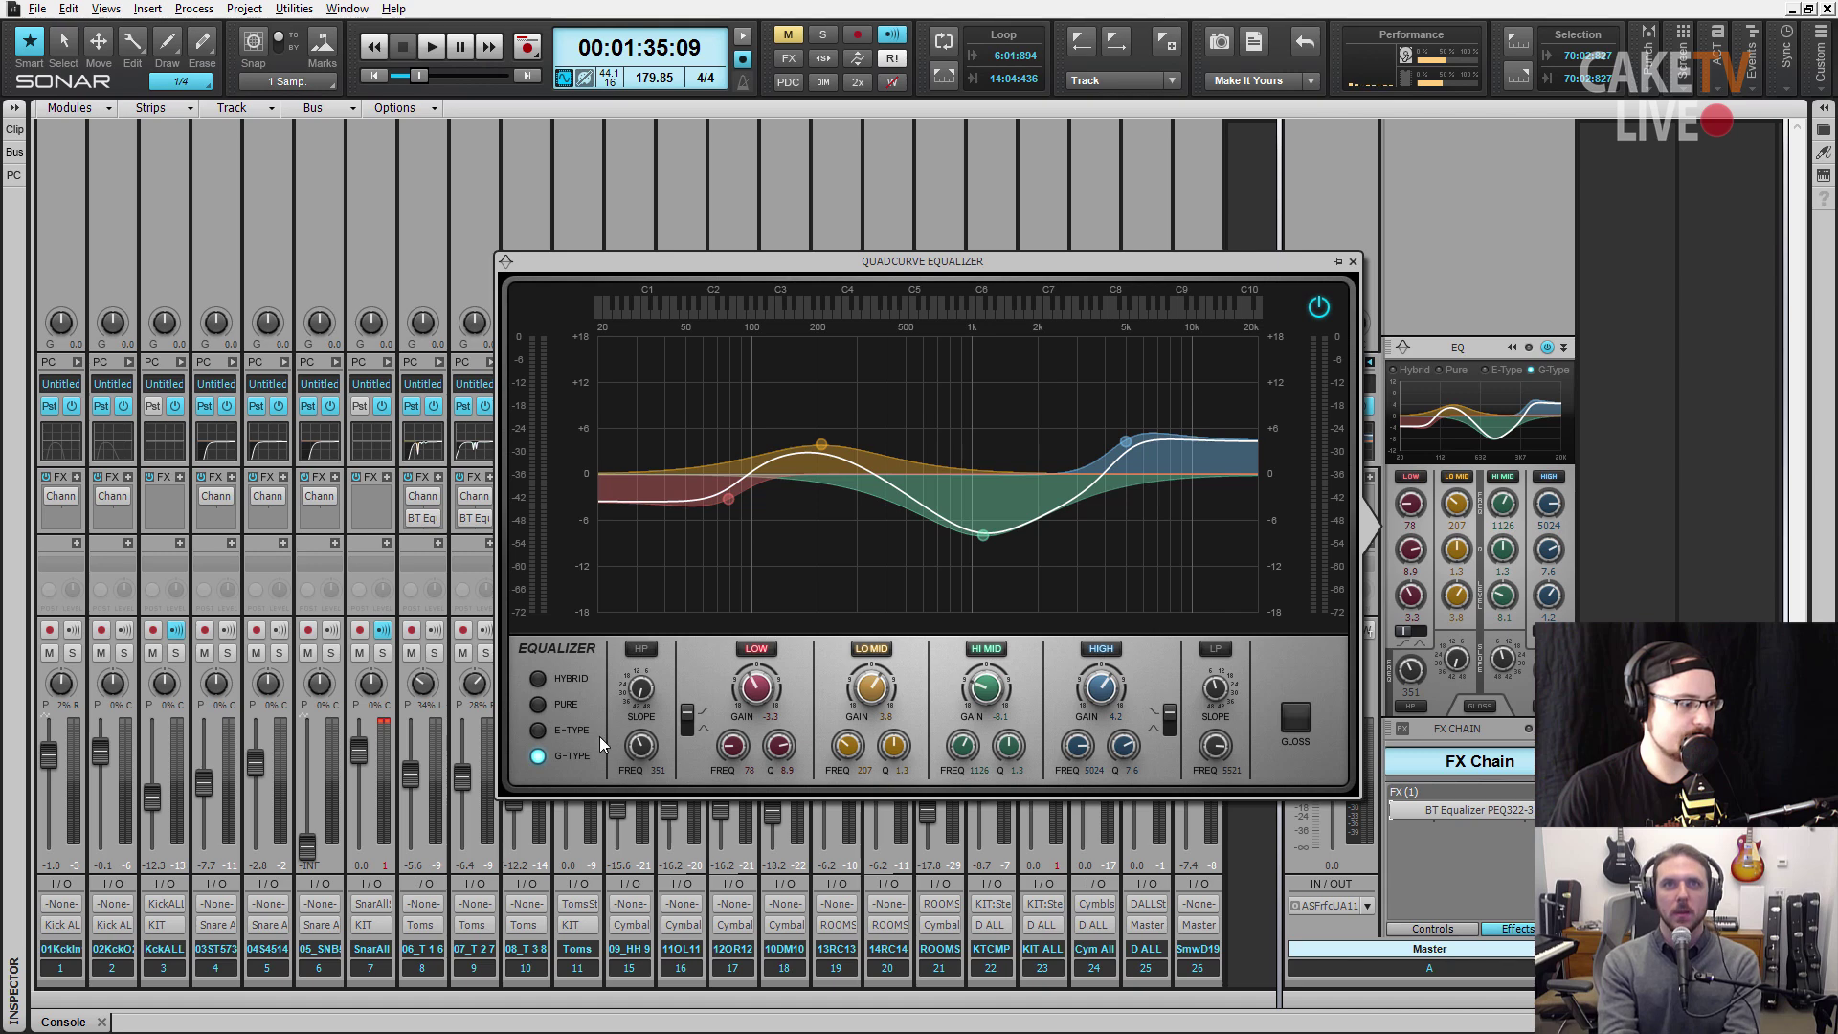
- Compare G-Type against Hybrid and Pure modes on the four-band curve, leaving the equalizer in G-Type
click(538, 681)
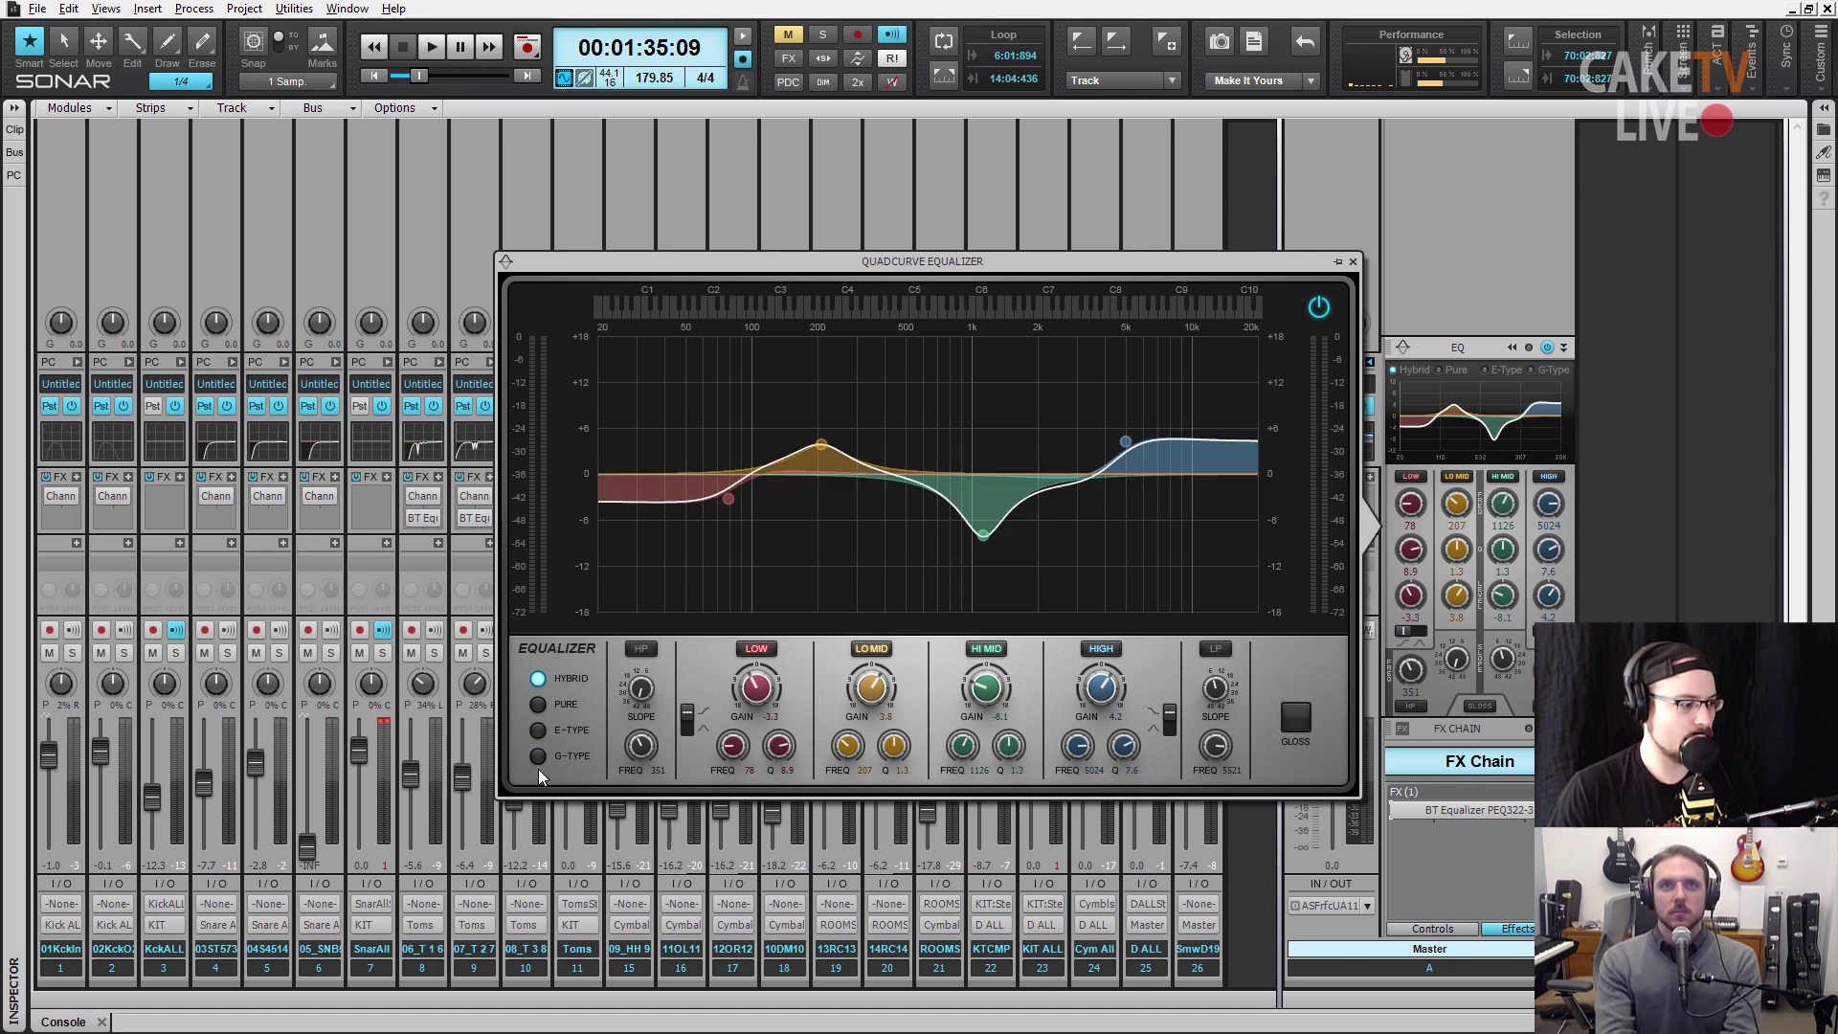
click(534, 756)
click(539, 704)
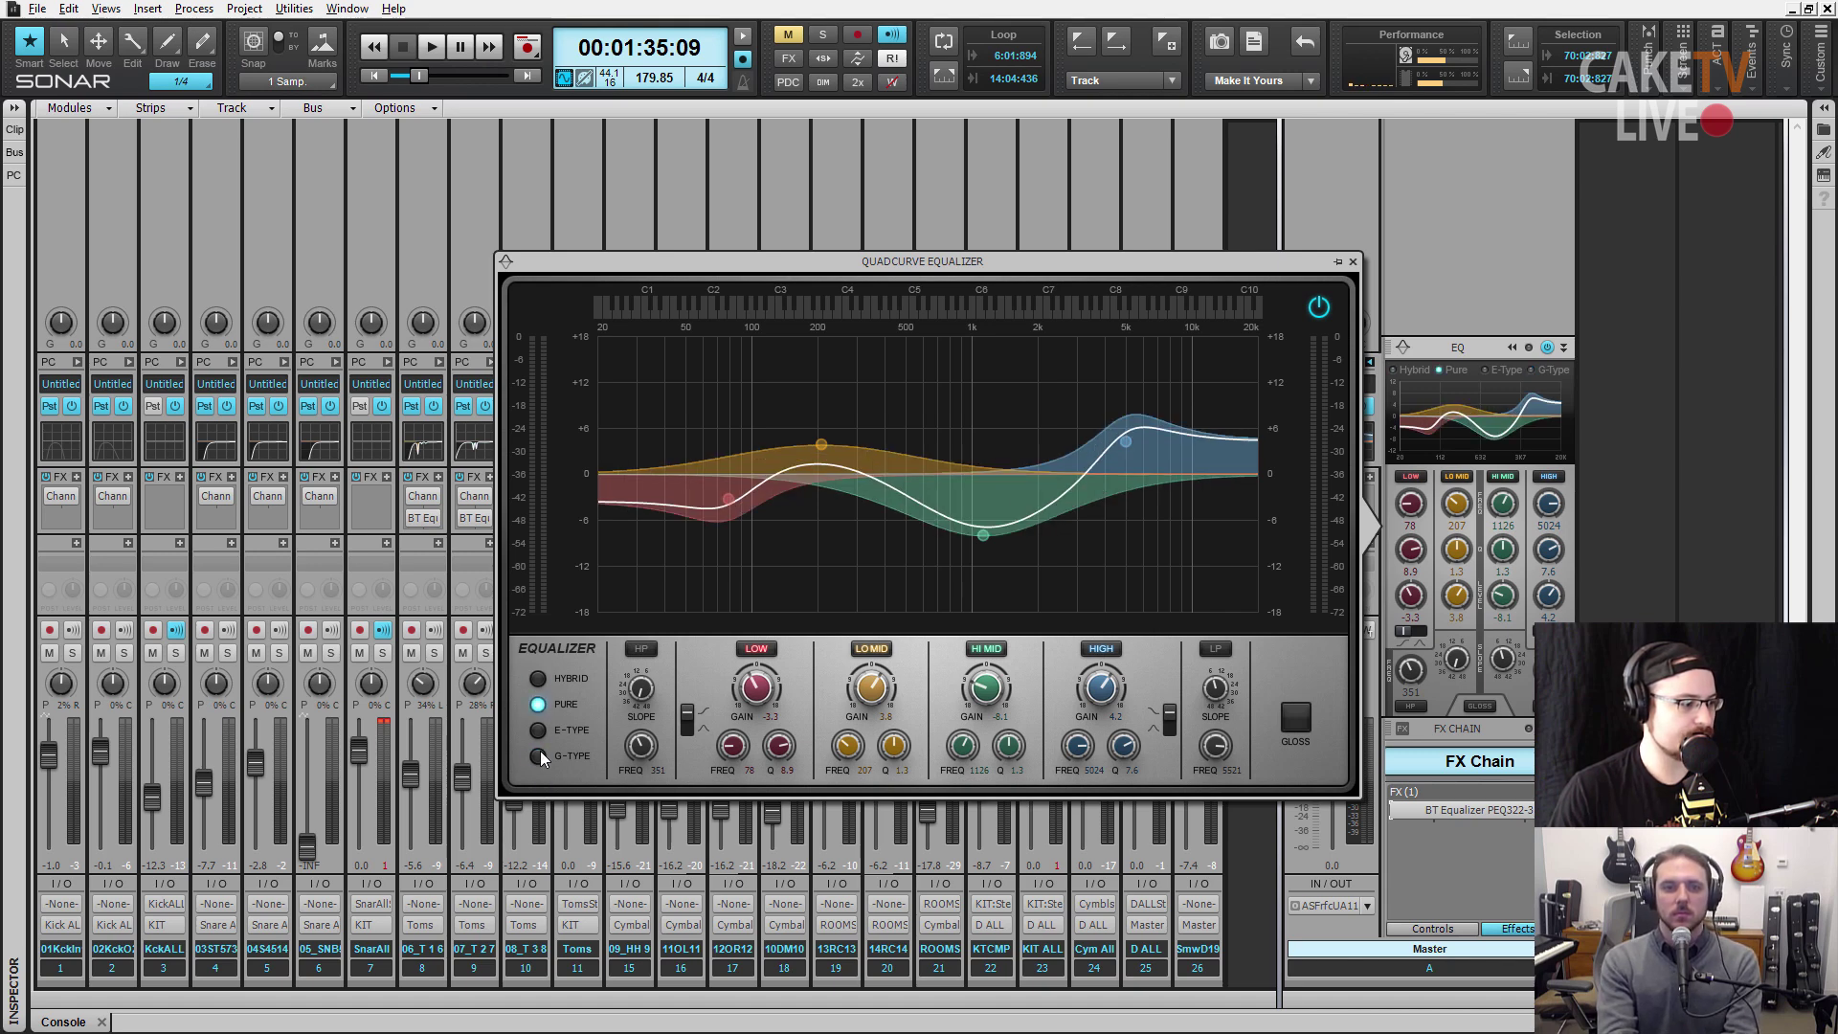
click(540, 755)
click(540, 704)
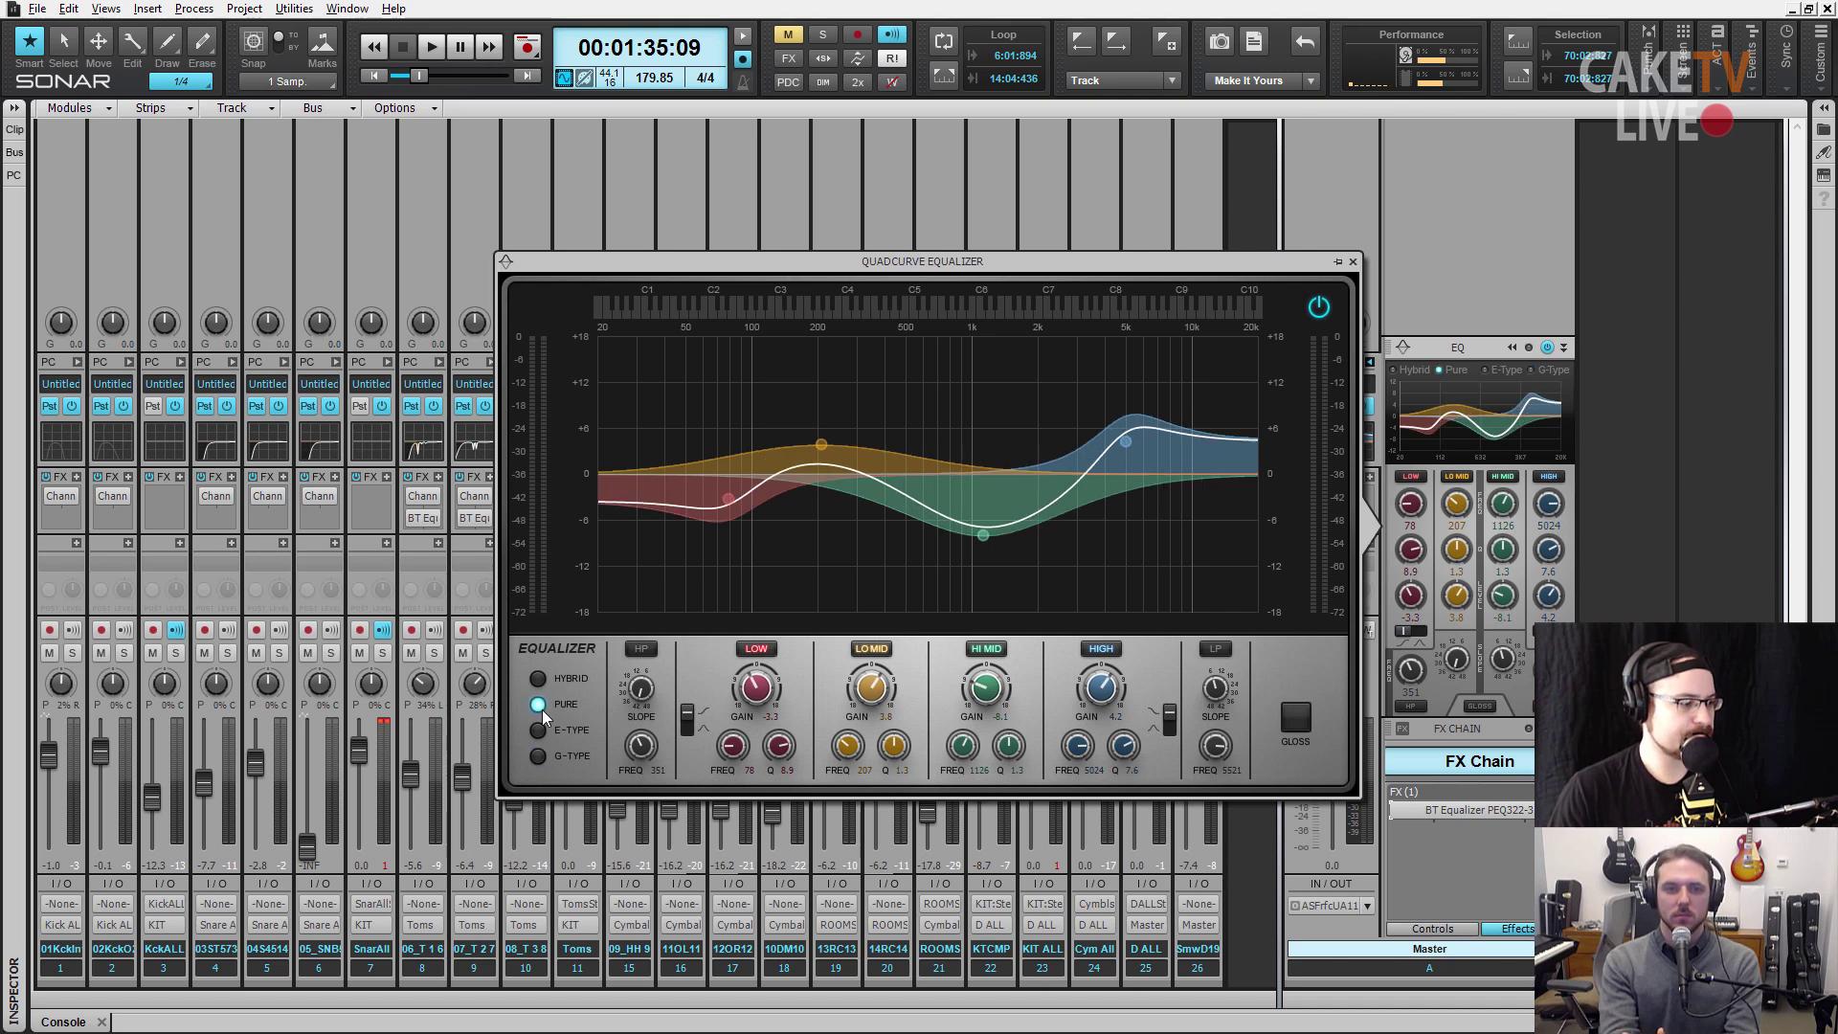
click(539, 756)
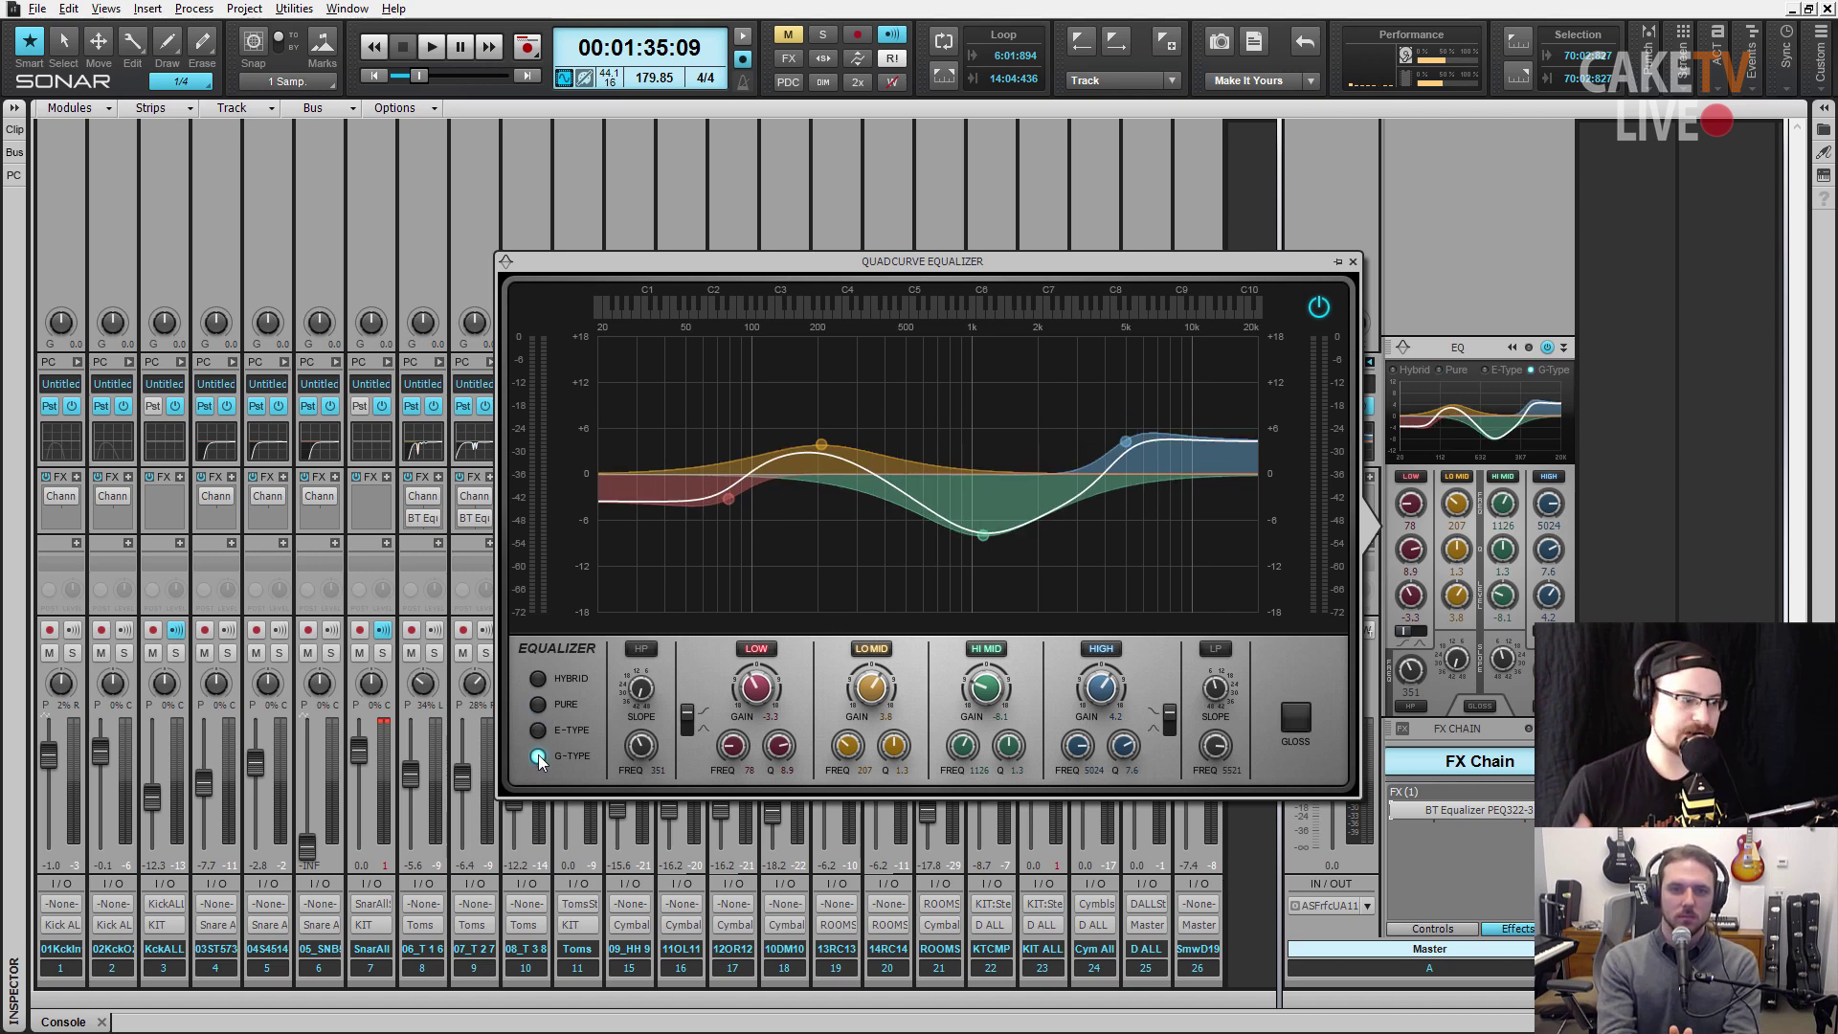
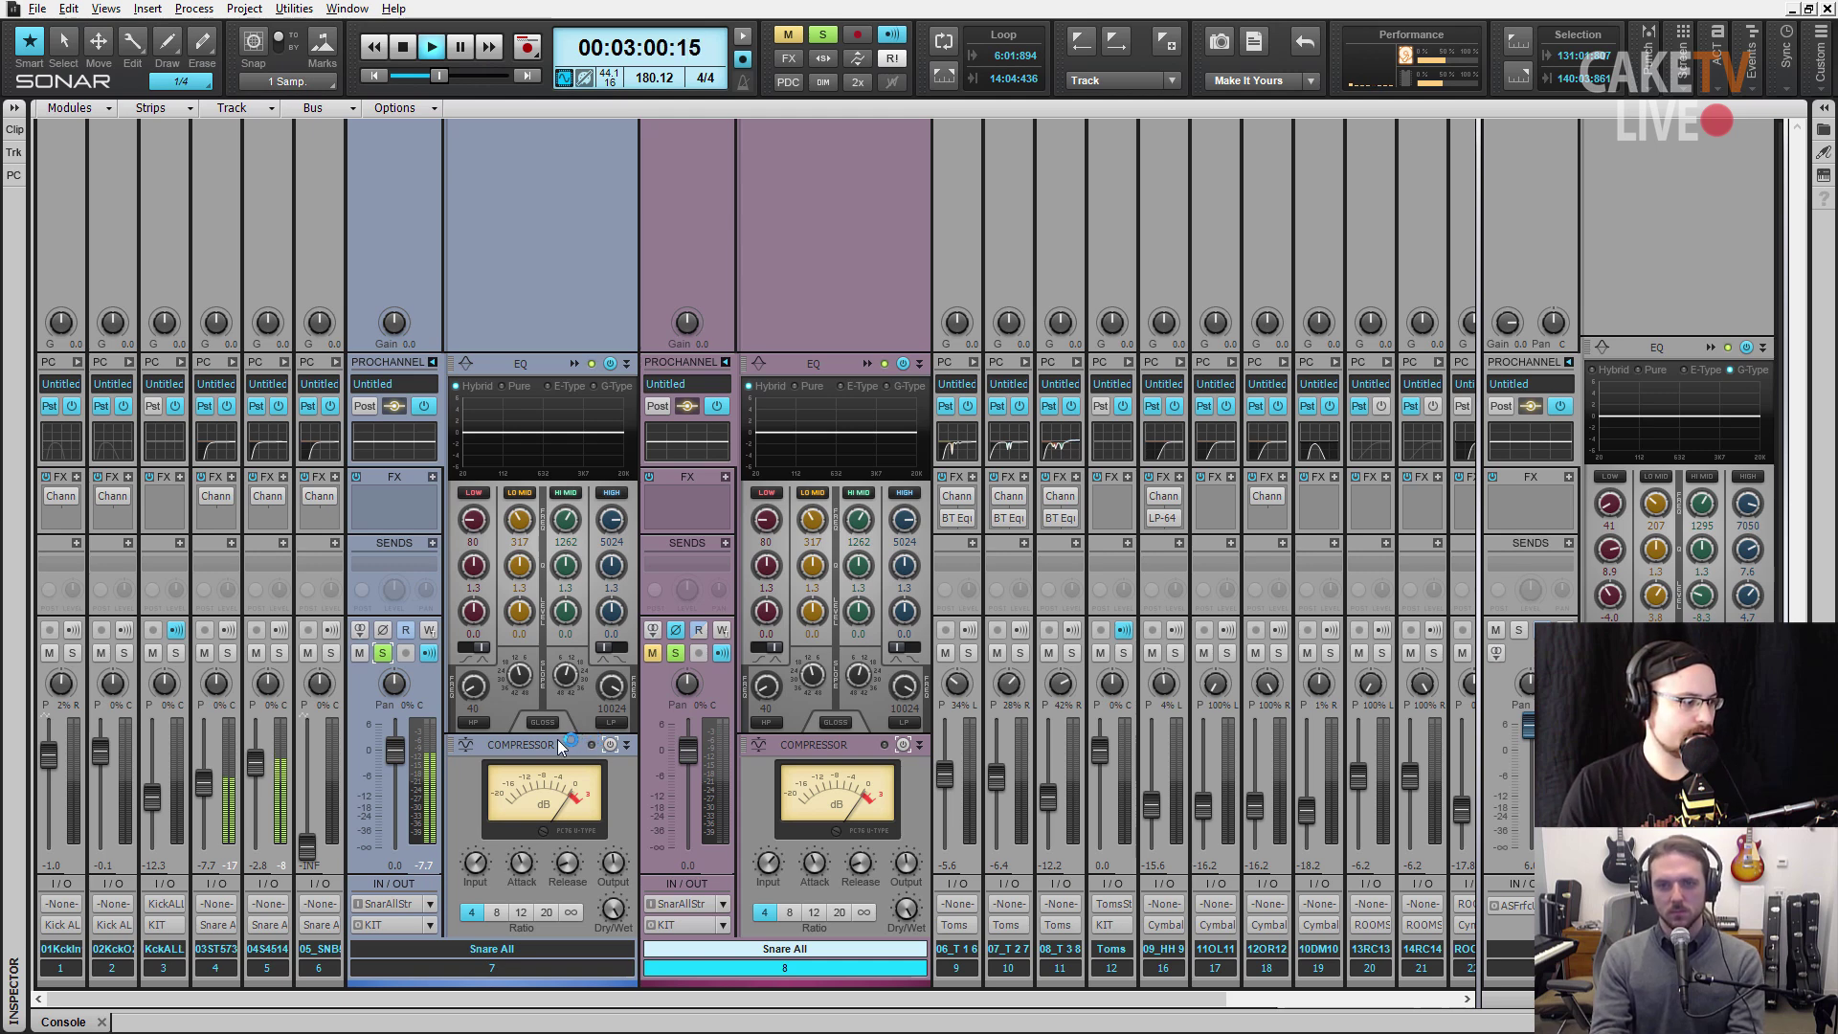
- Toggle the solo on the two Snare All tracks, leaving only track 7 soloed, and stop playback
click(382, 653)
click(675, 653)
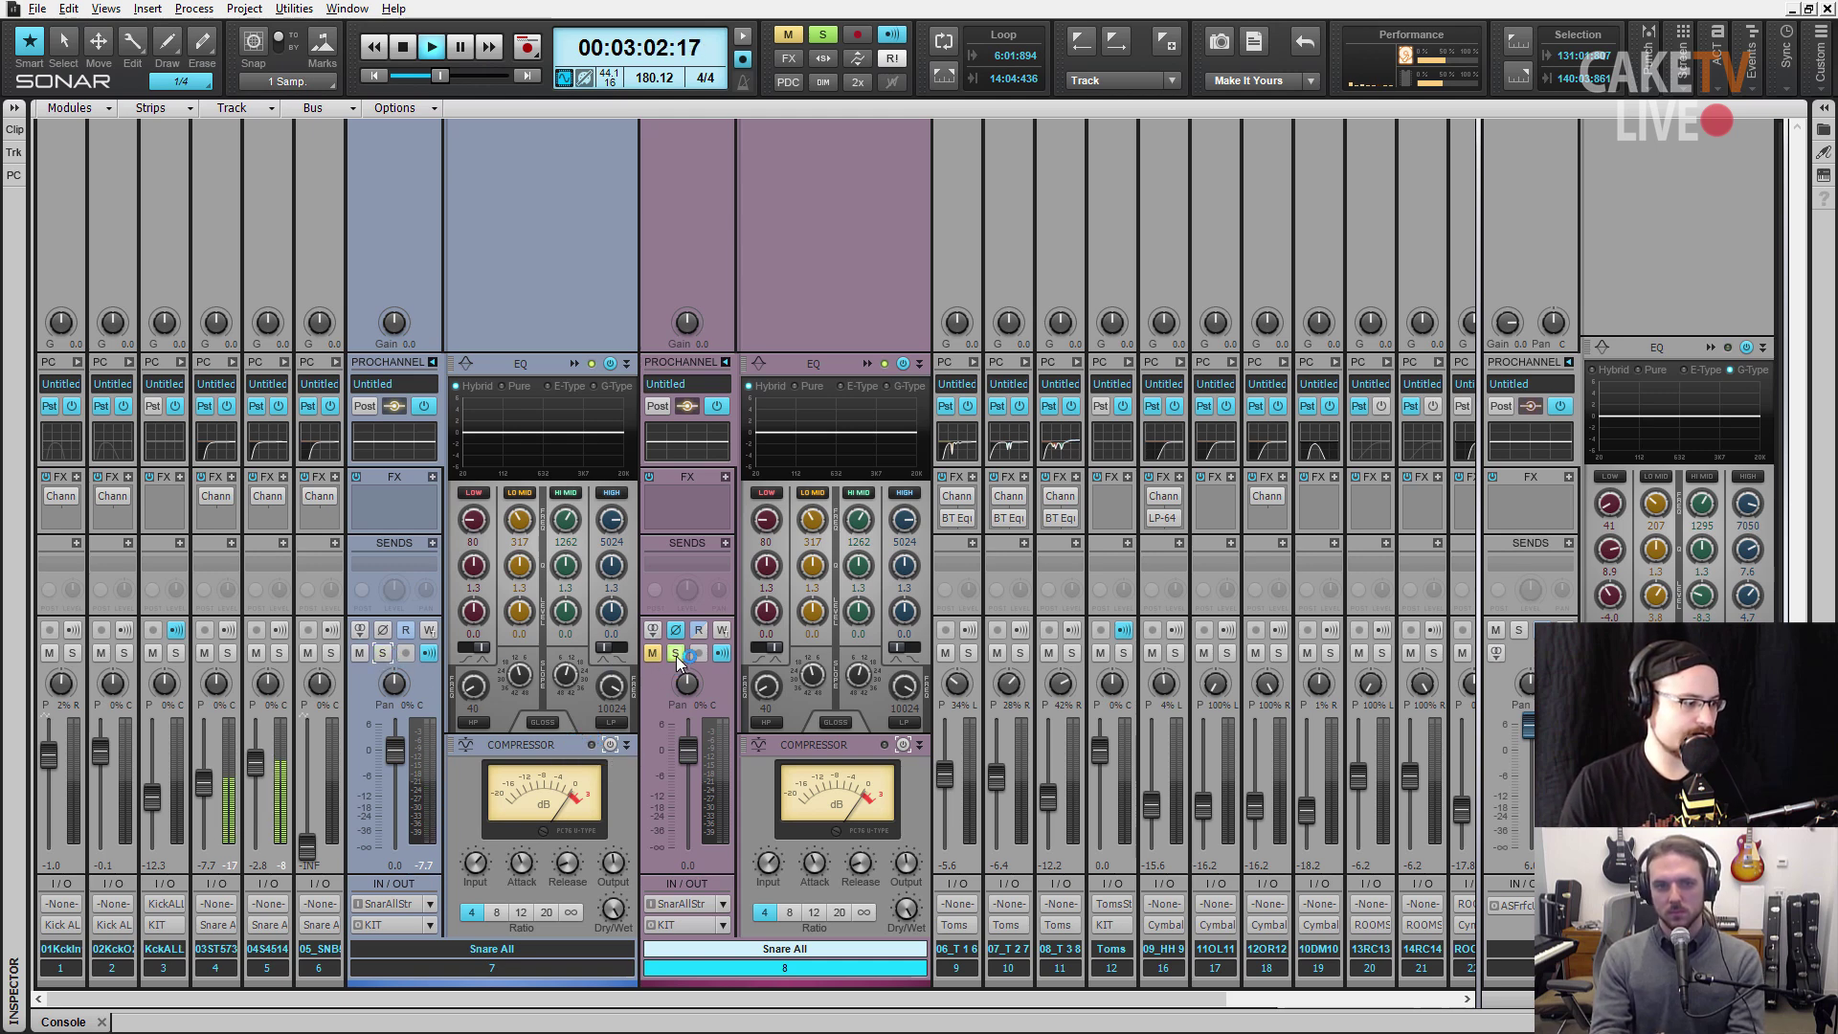
click(382, 653)
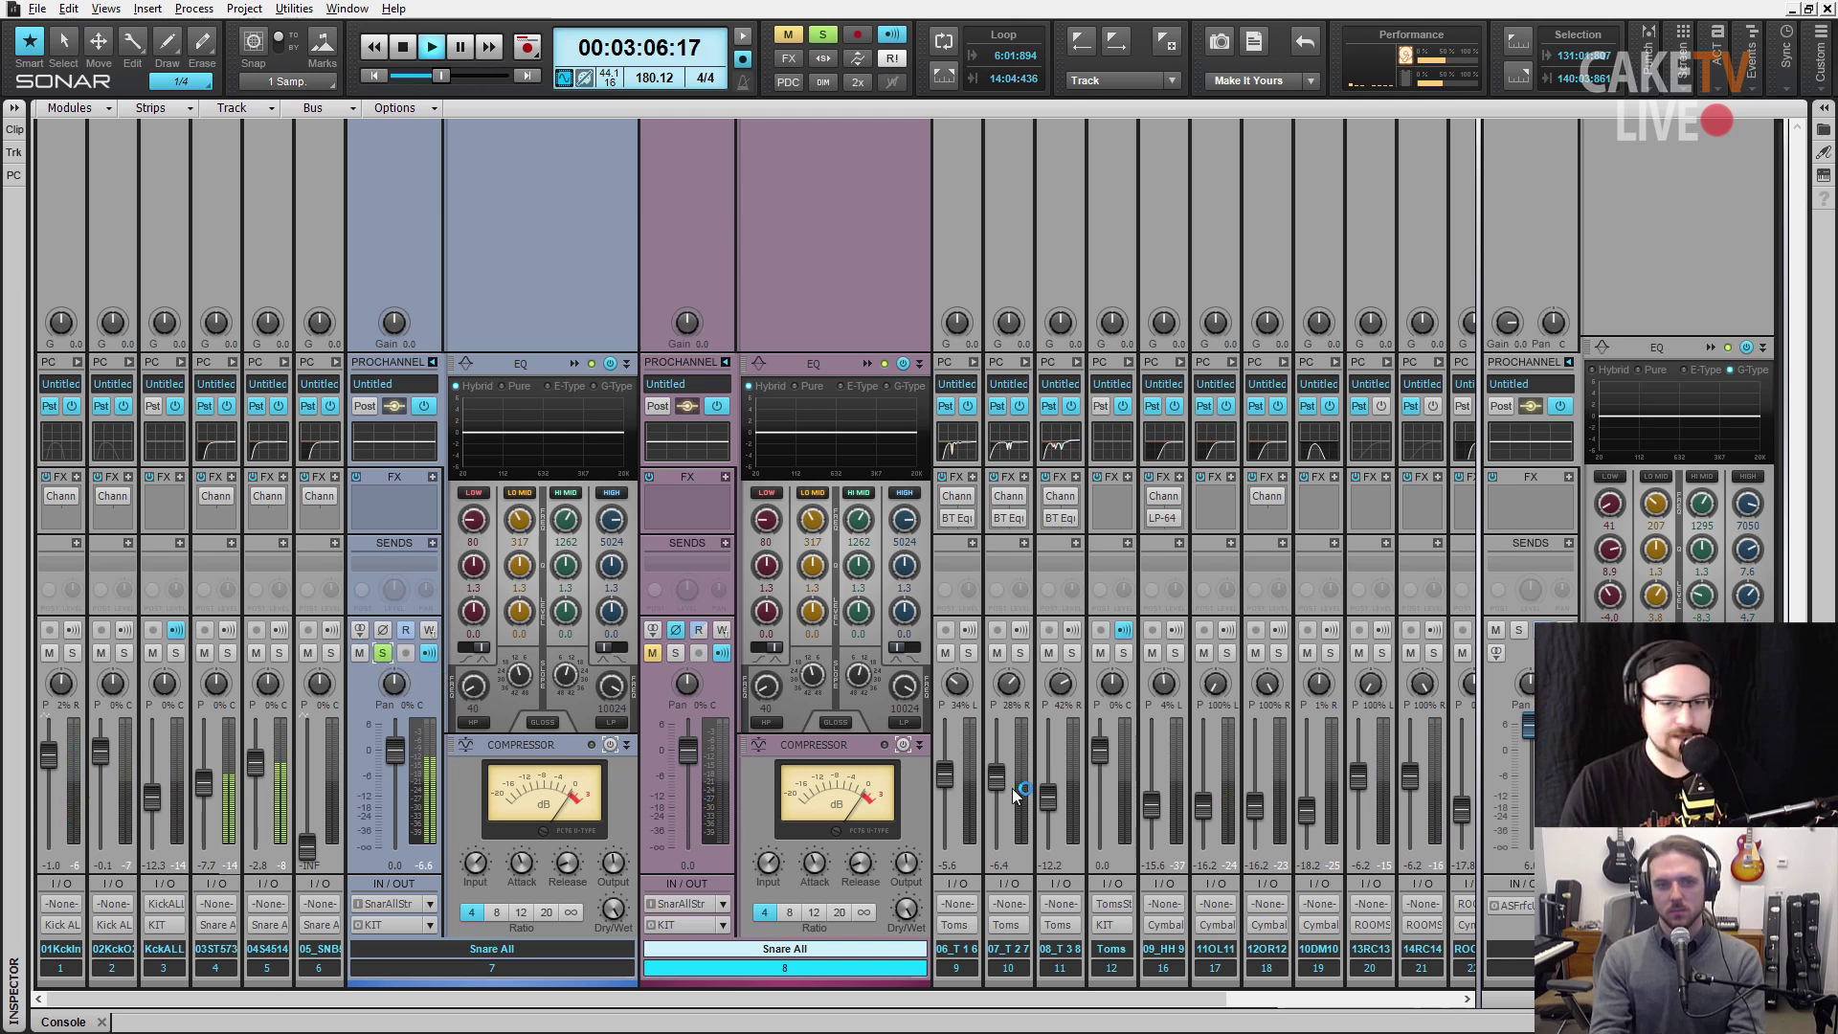
key(space)
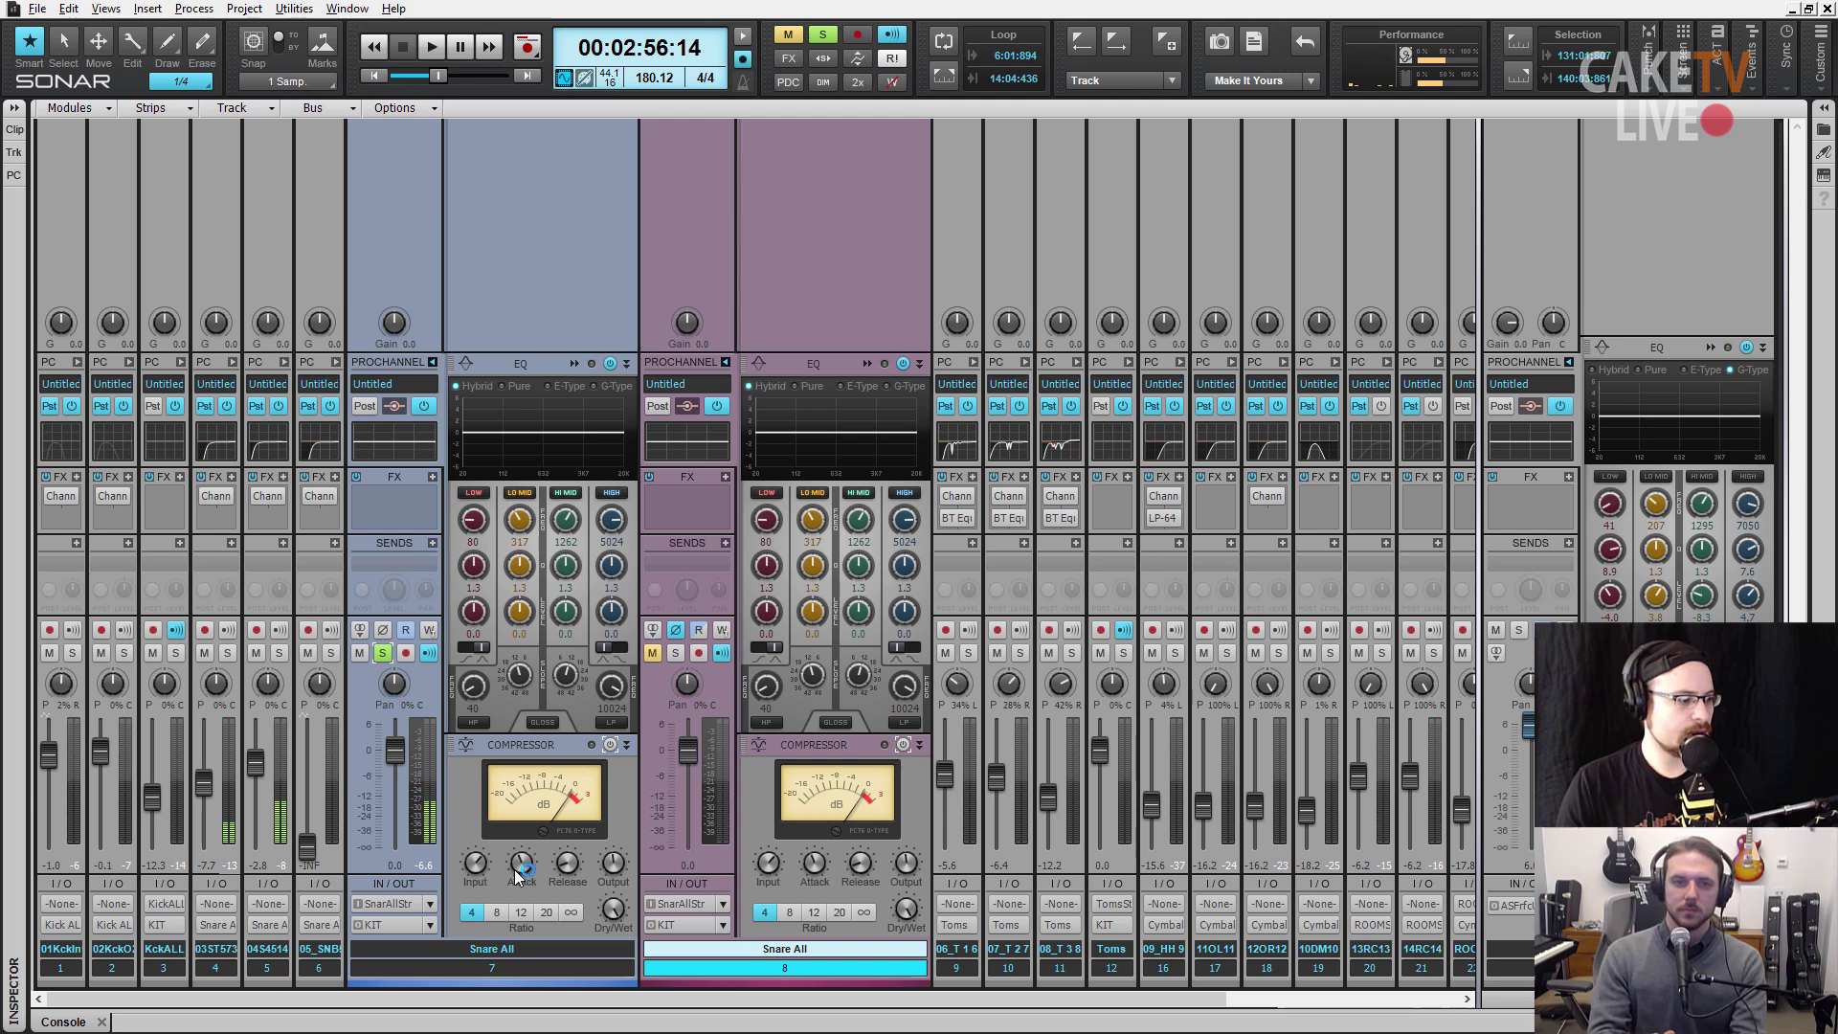
- Enable Gloss on the equalizer of Snare All track 8, then unmute and solo that track alongside track 7
click(676, 630)
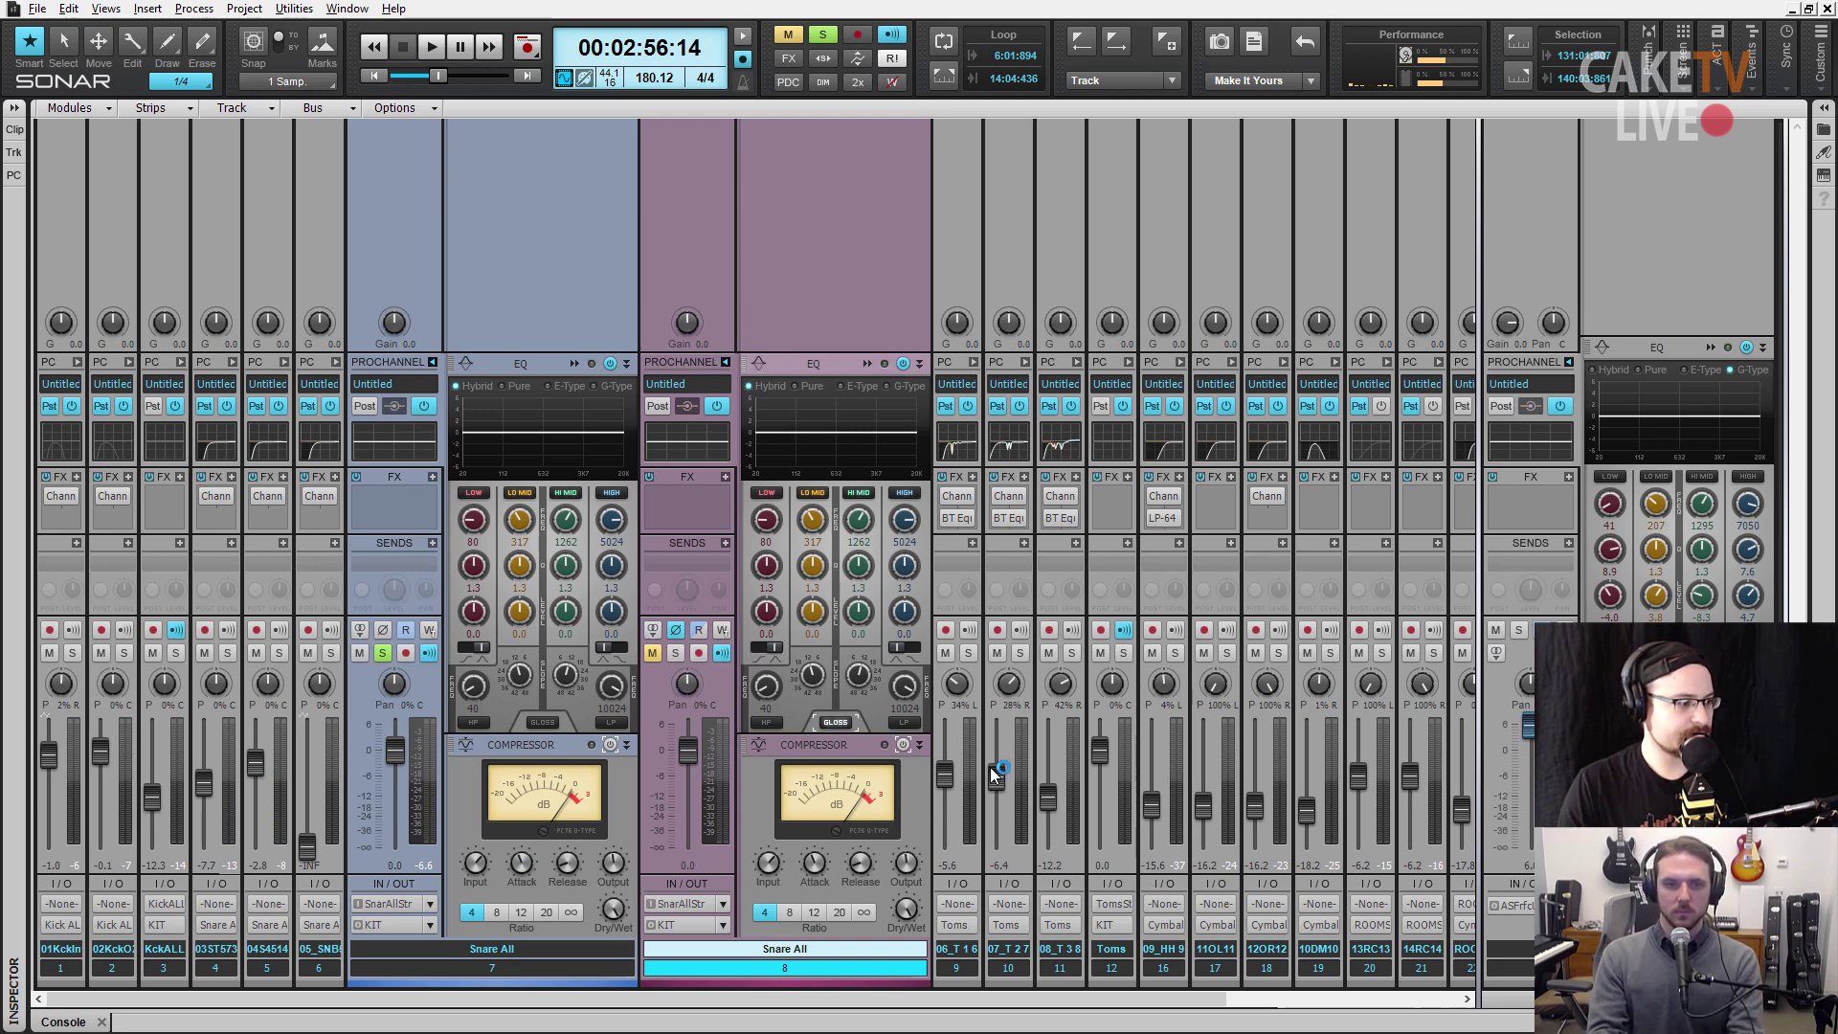
mouse_move(988, 760)
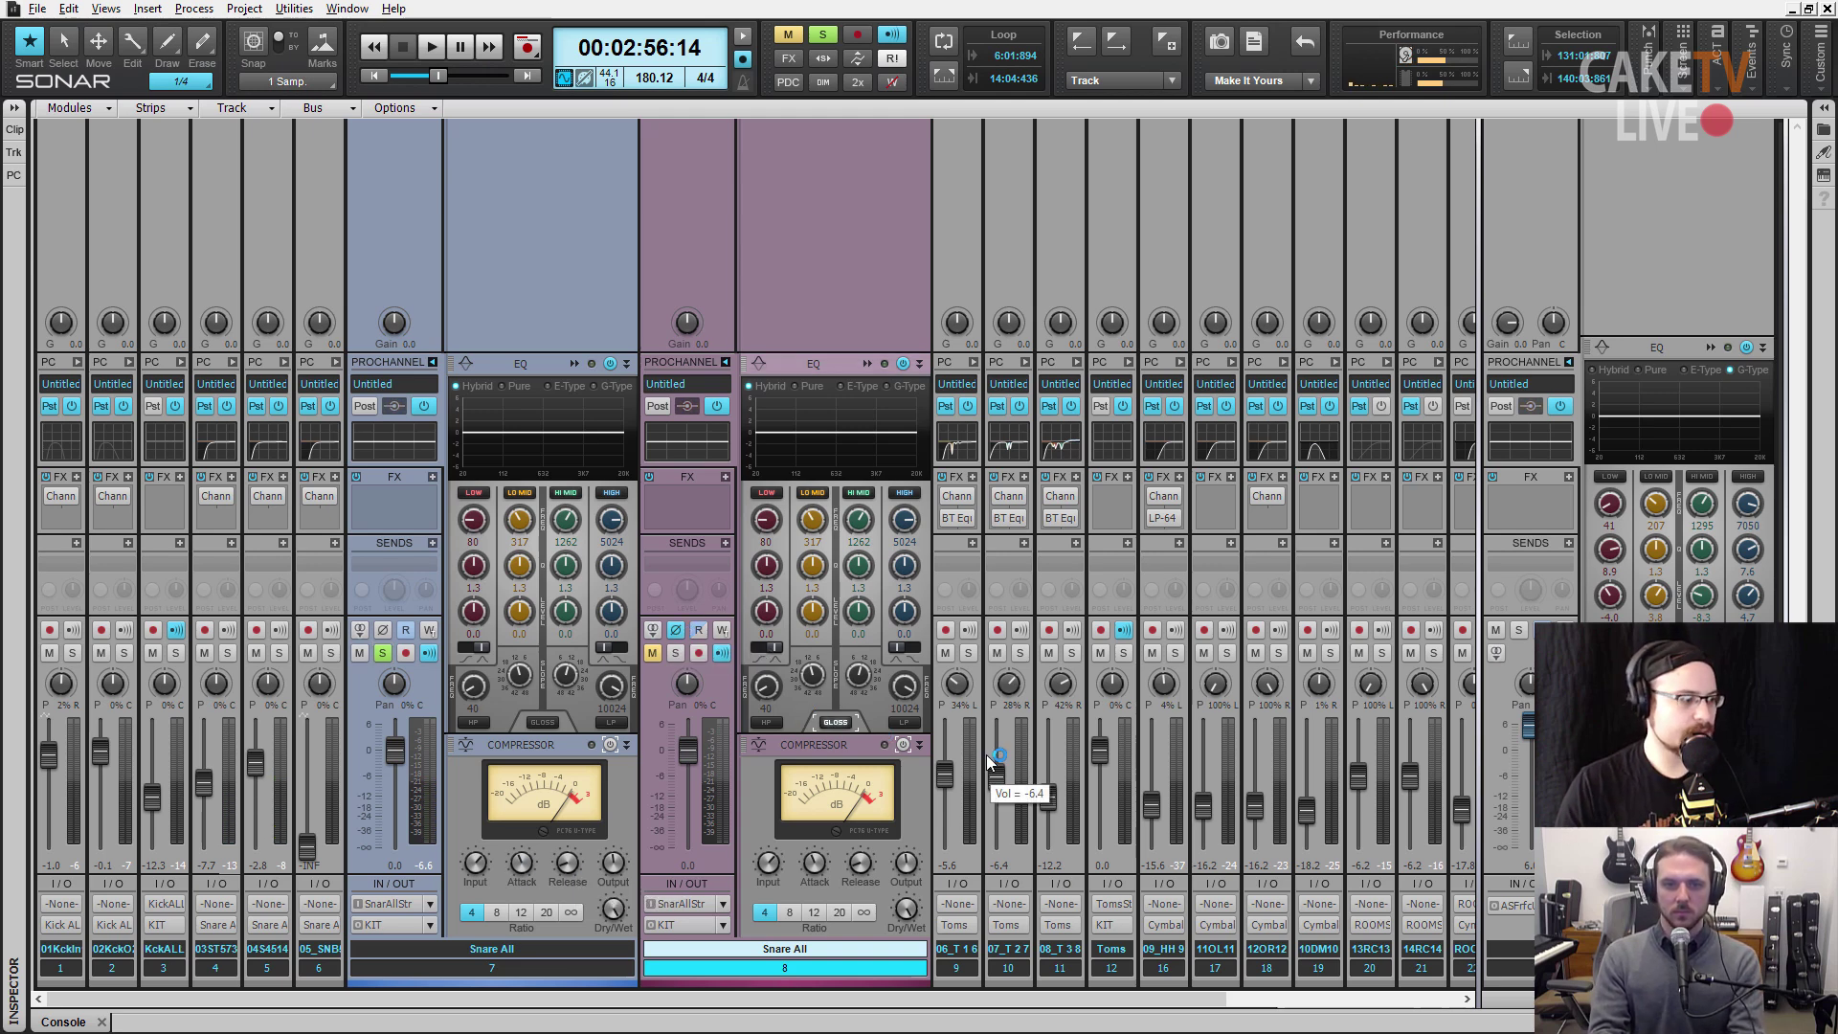
click(675, 653)
mouse_move(871, 879)
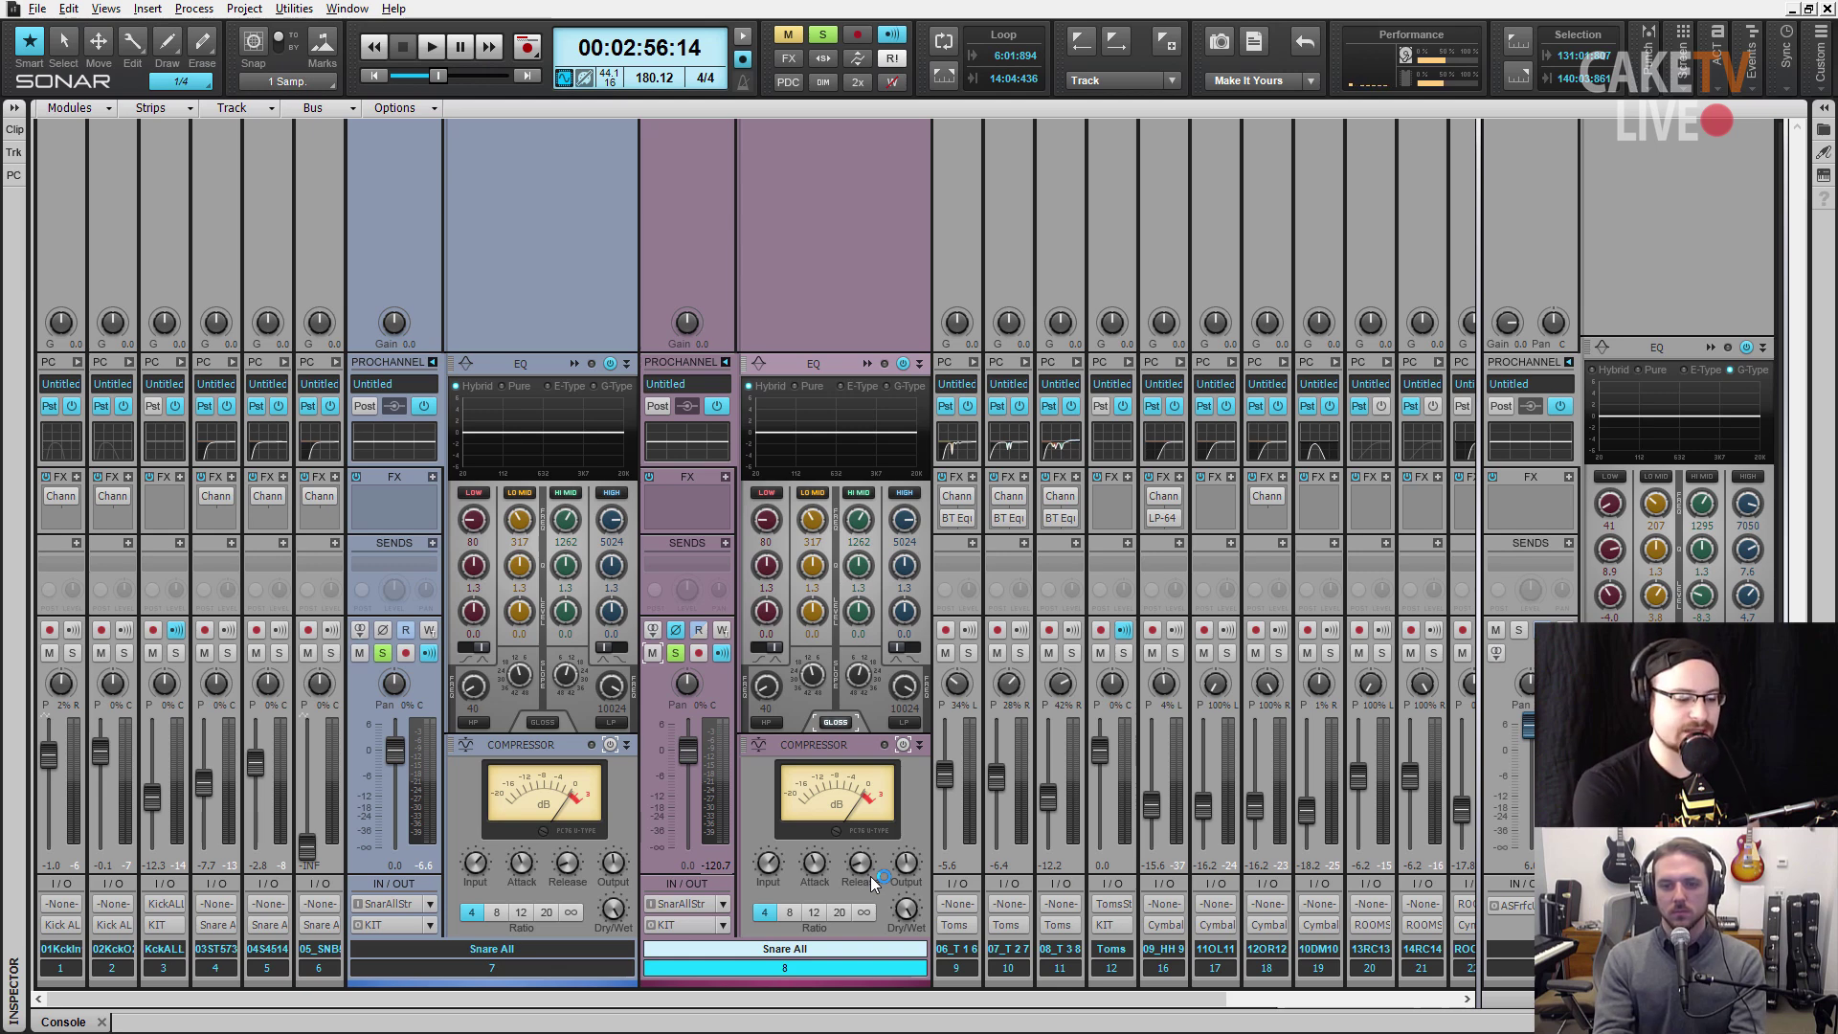
- Play the two soloed snare tracks and raise the Master bus input gain to 6.0 dB
key(space)
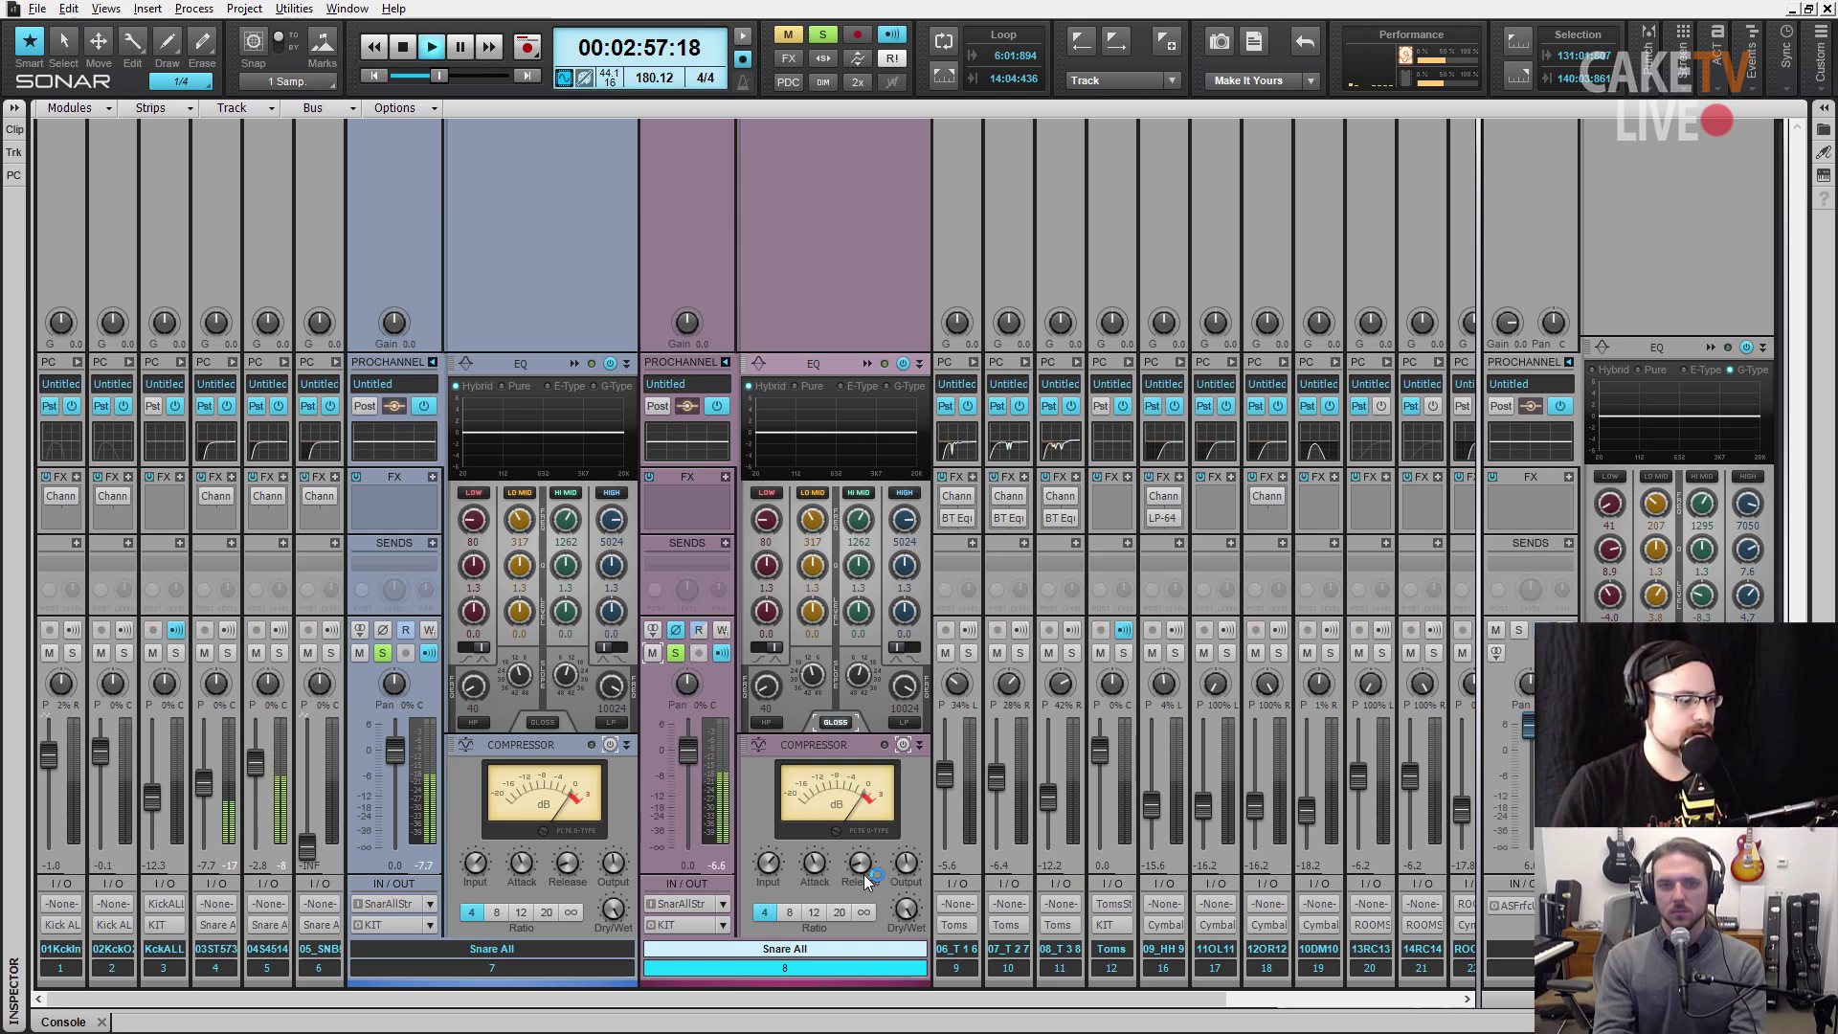
click(1621, 412)
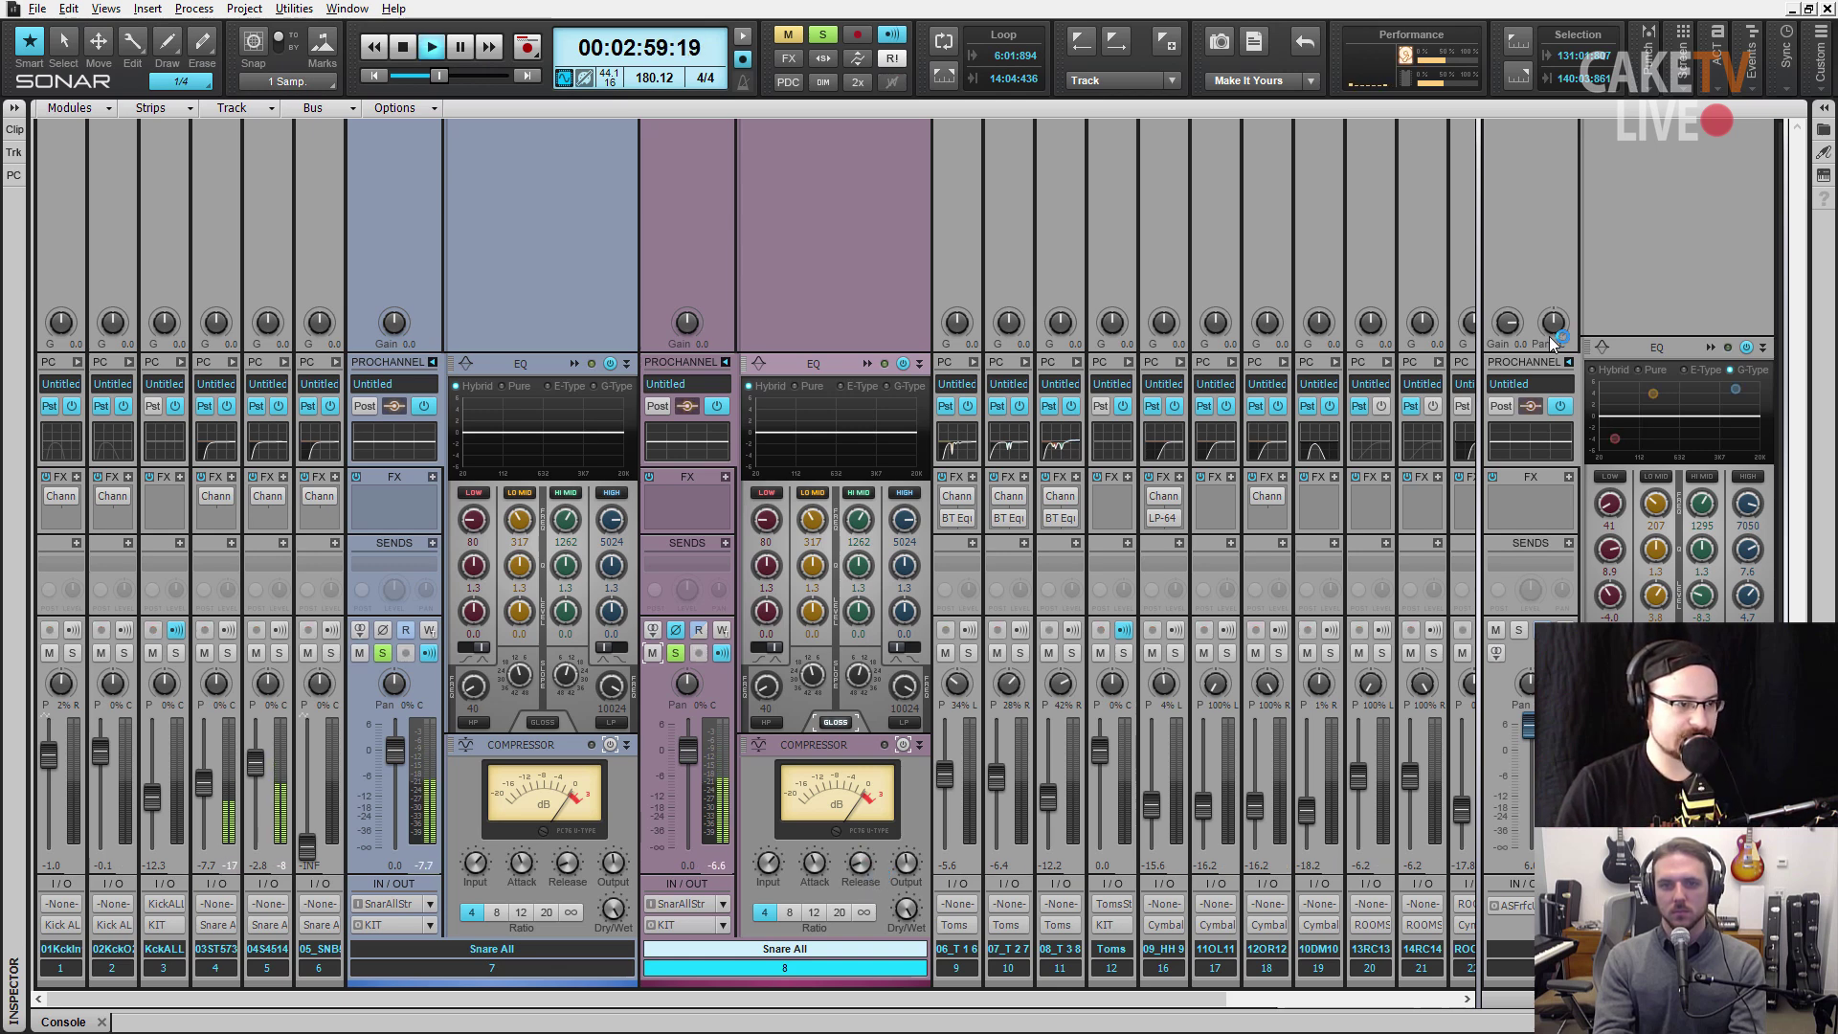
drag(1508, 323, 1499, 316)
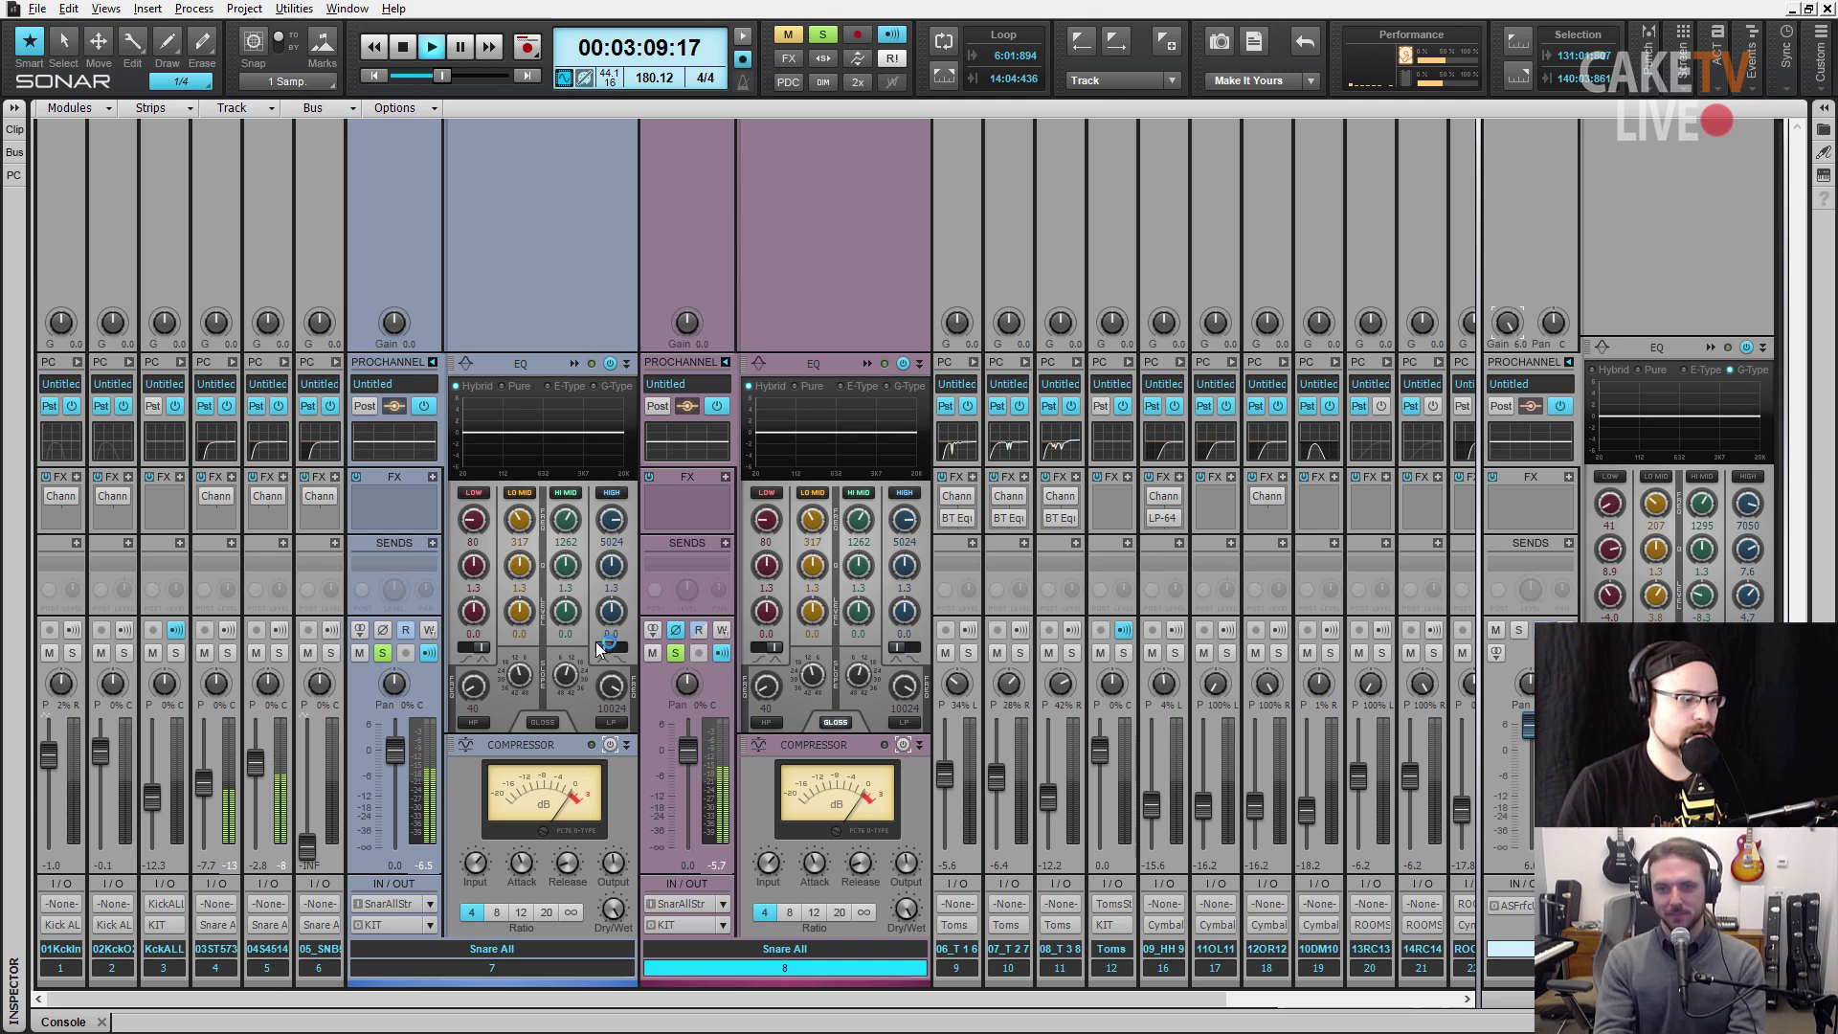
- Toggle the mute on Snare All track 8 repeatedly to compare the snare with and without the Gloss copy
click(663, 653)
click(656, 653)
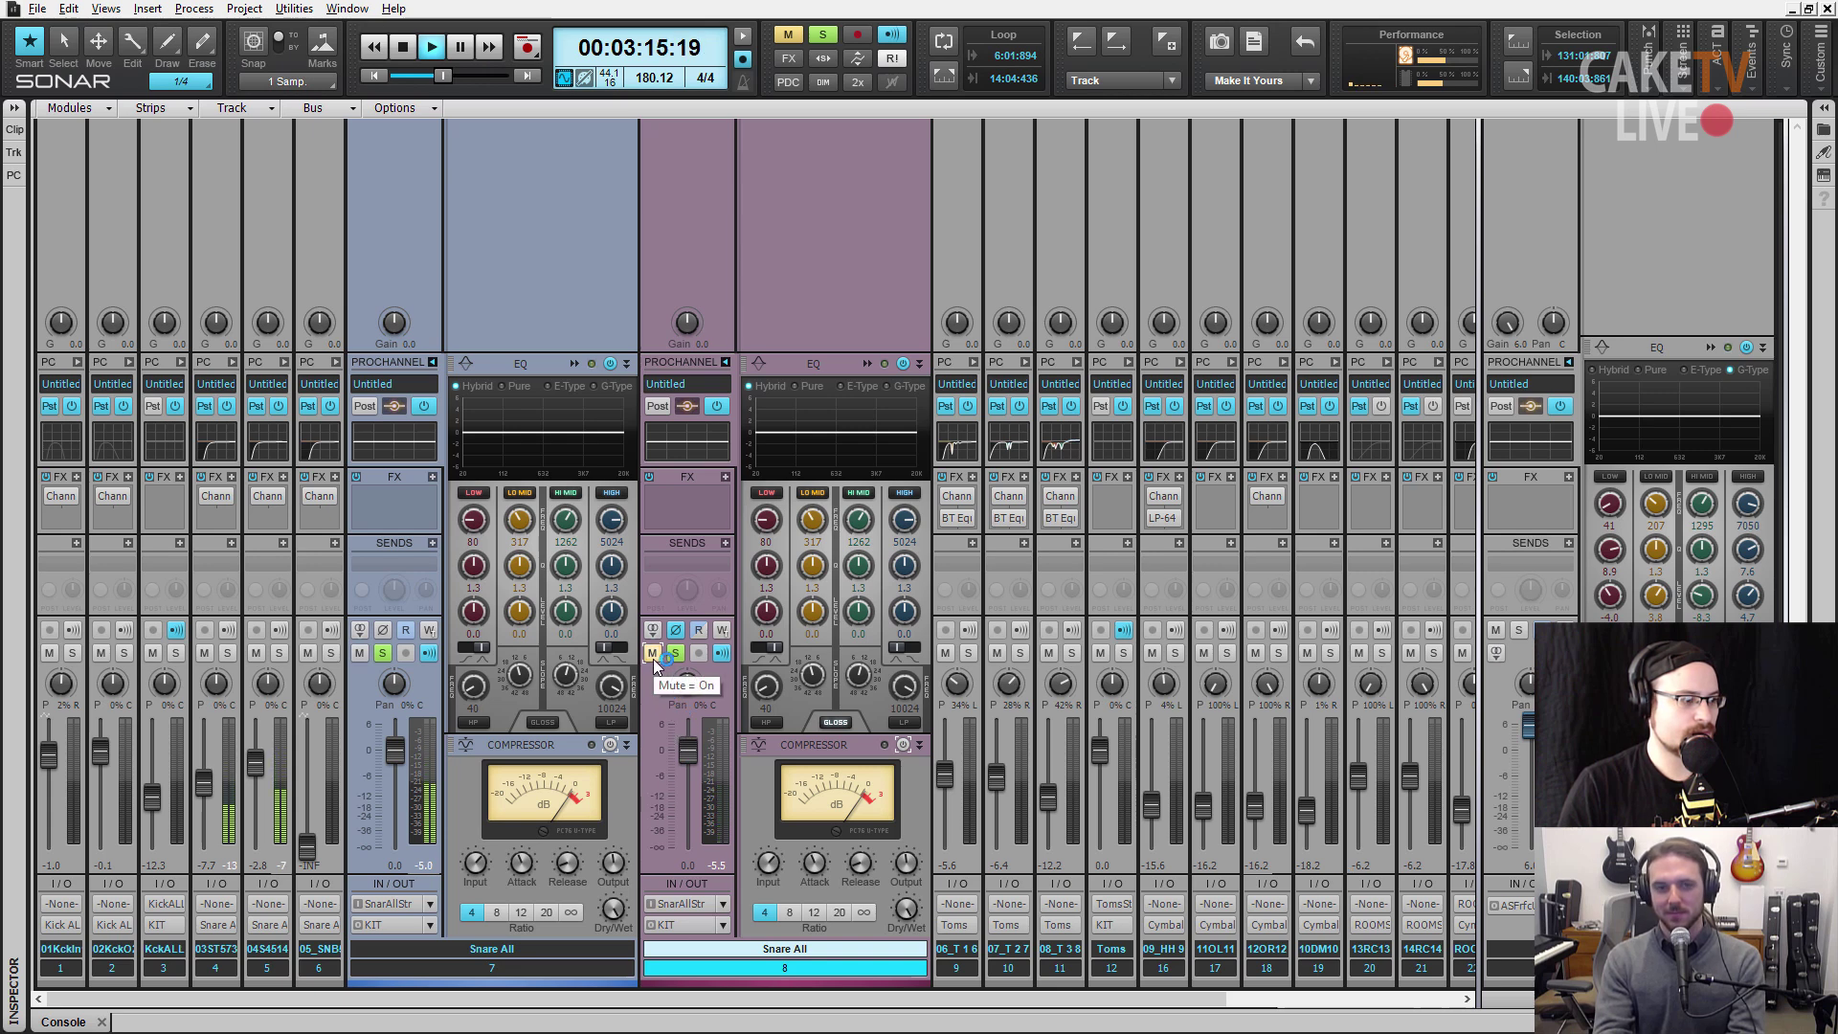
click(653, 655)
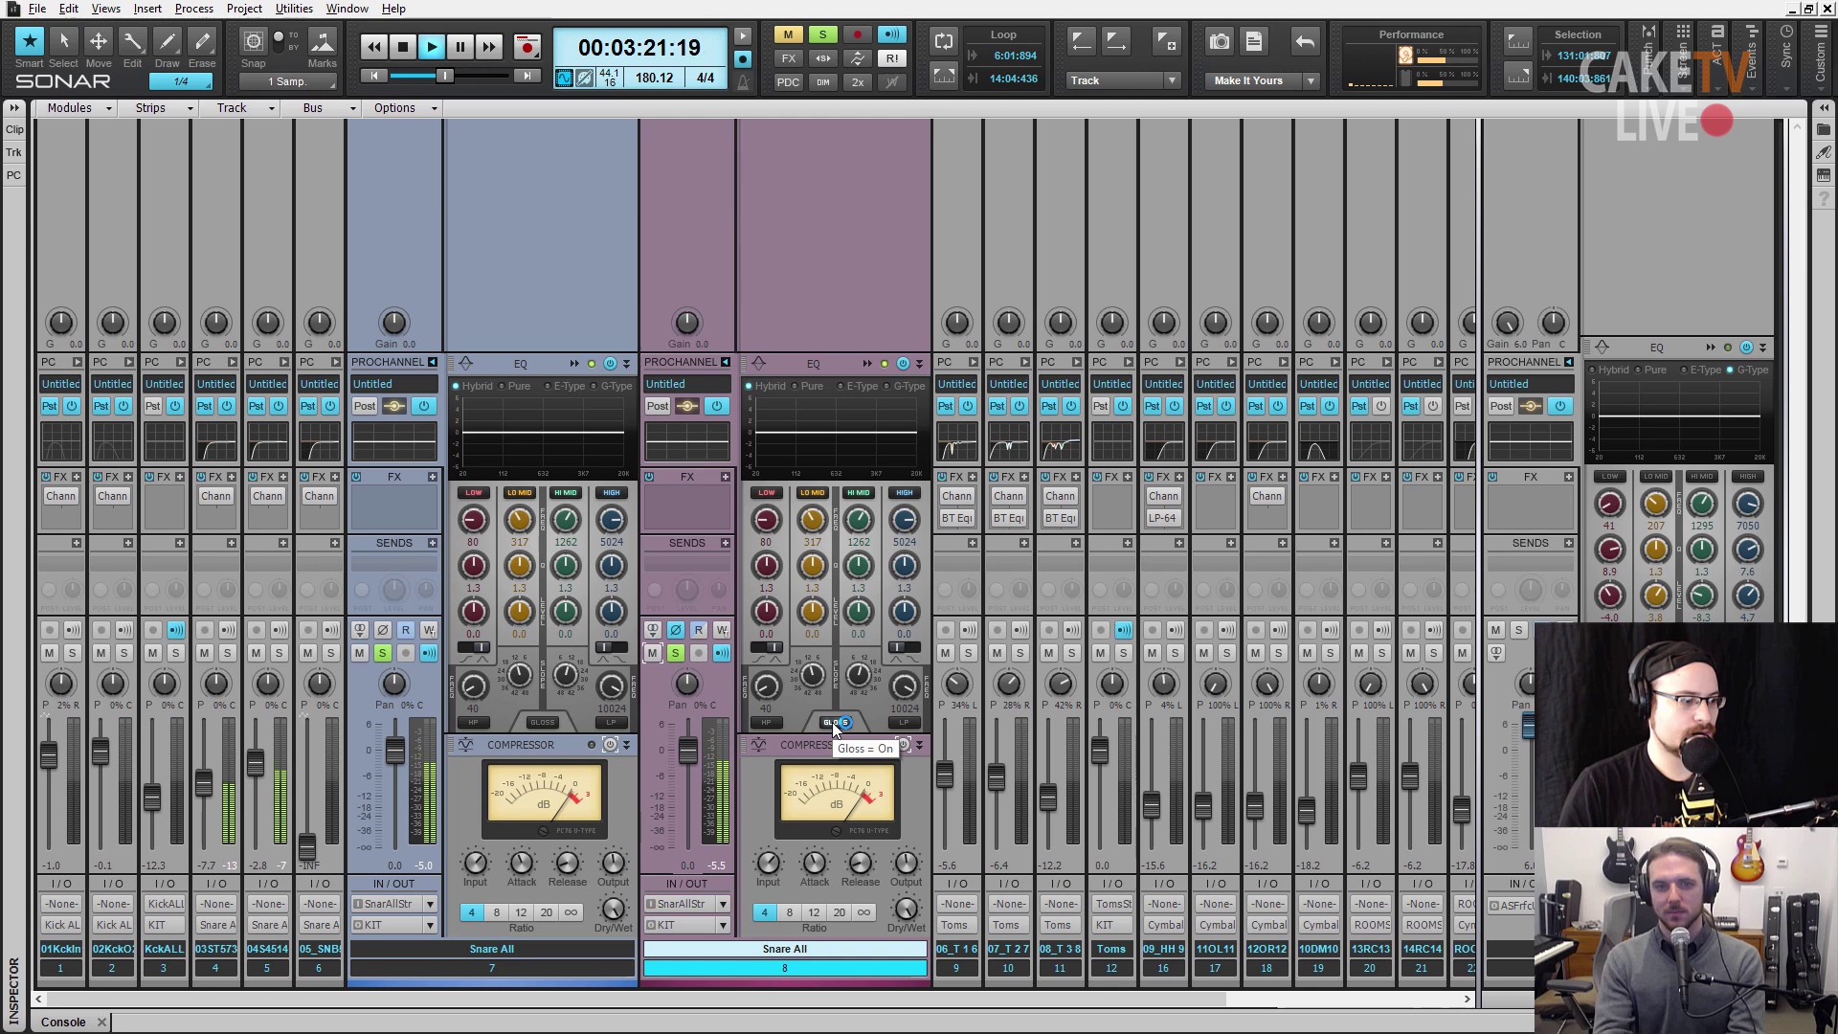
click(655, 654)
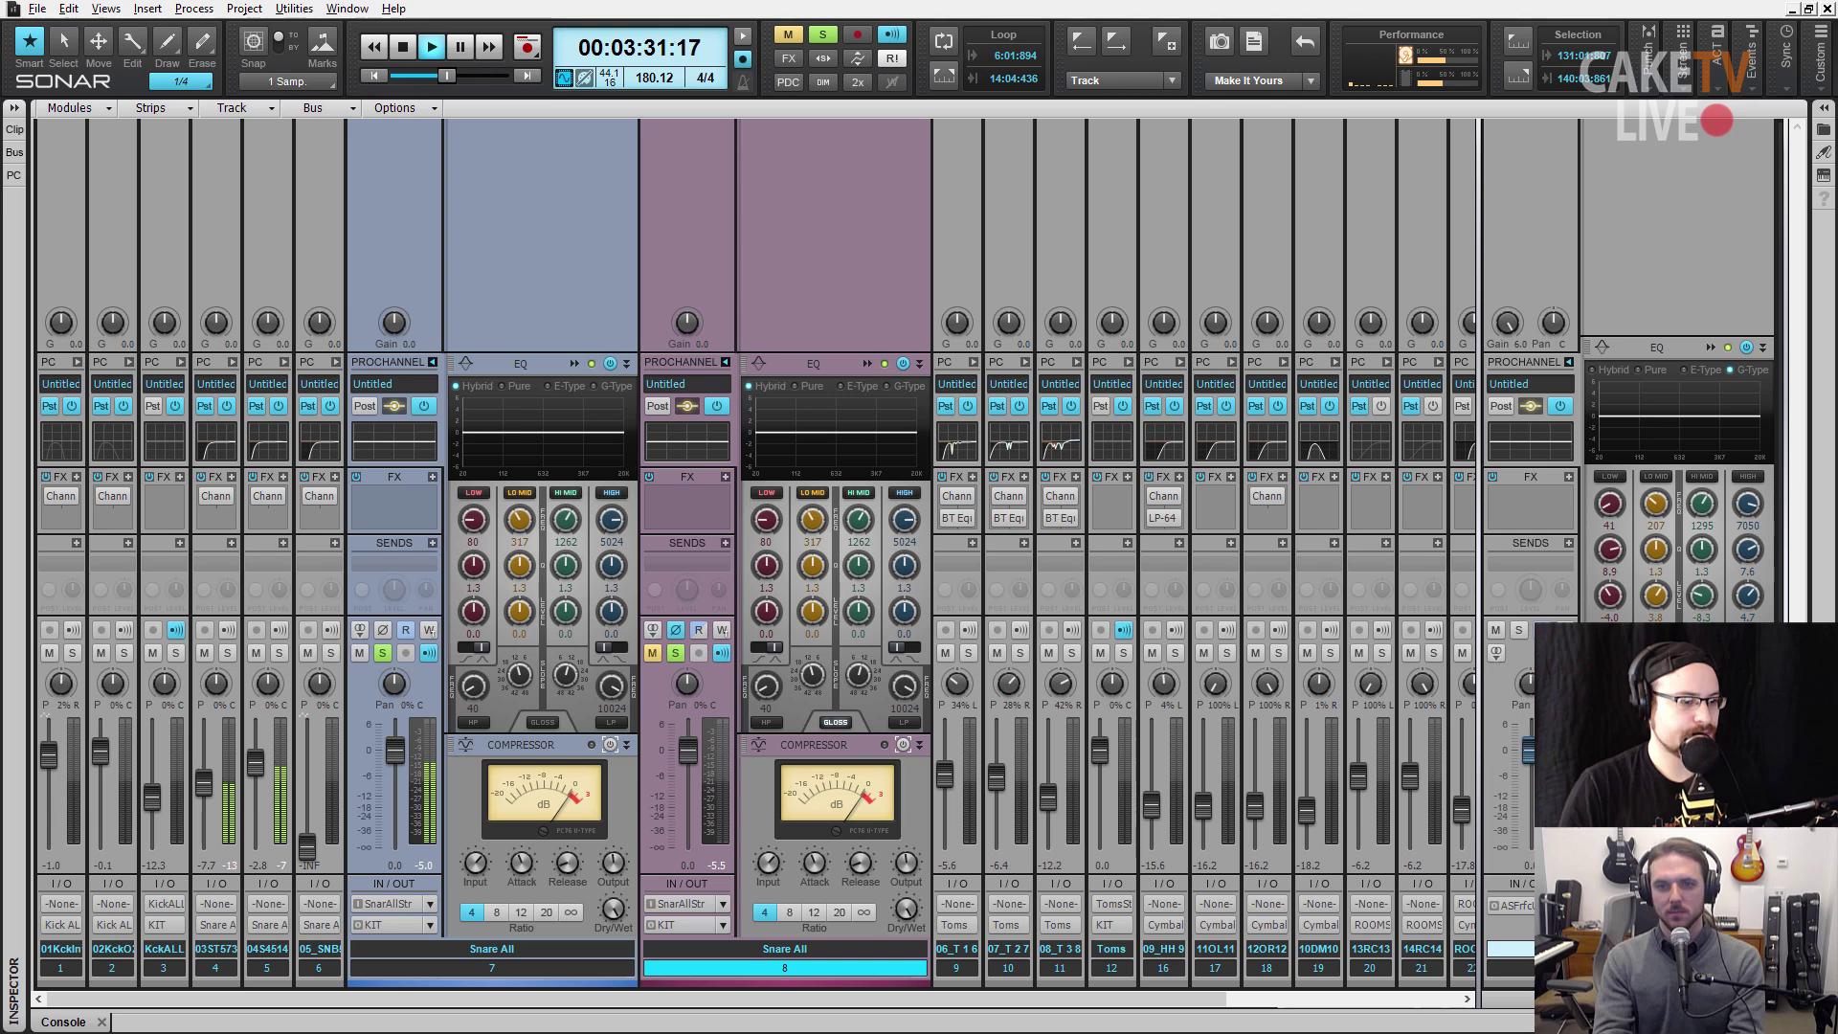
click(653, 652)
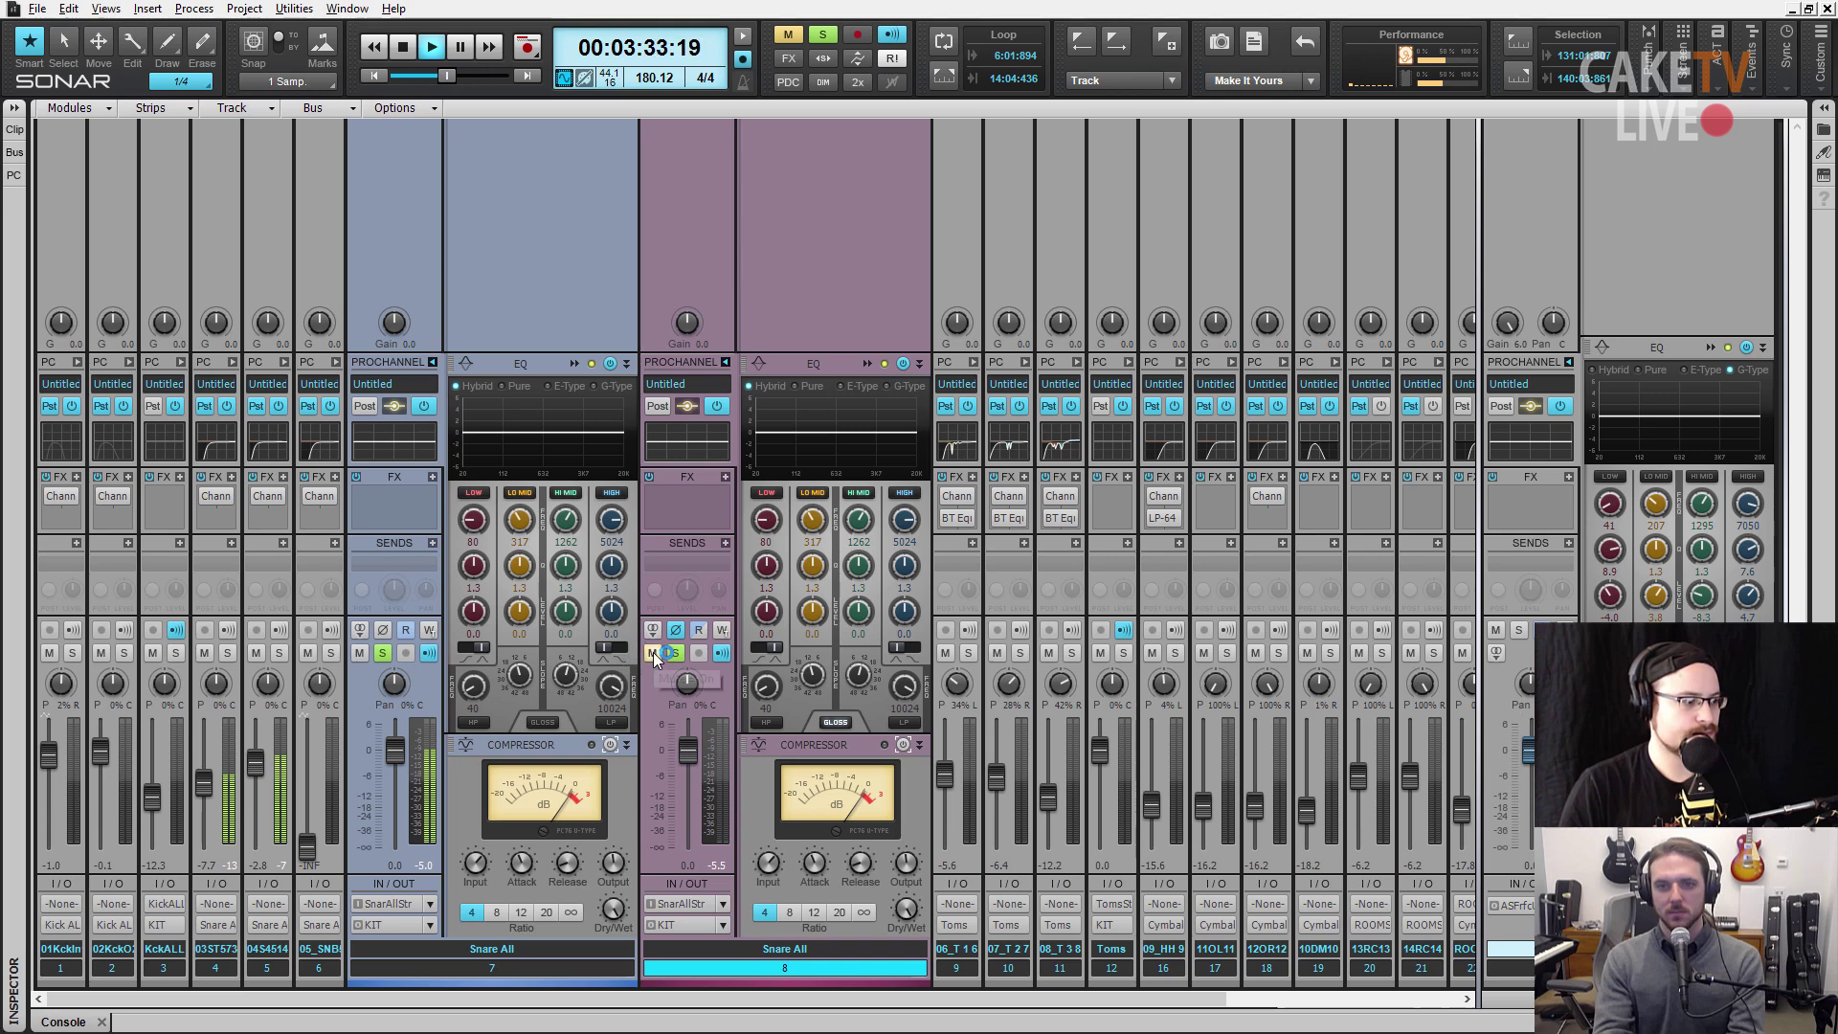
click(654, 653)
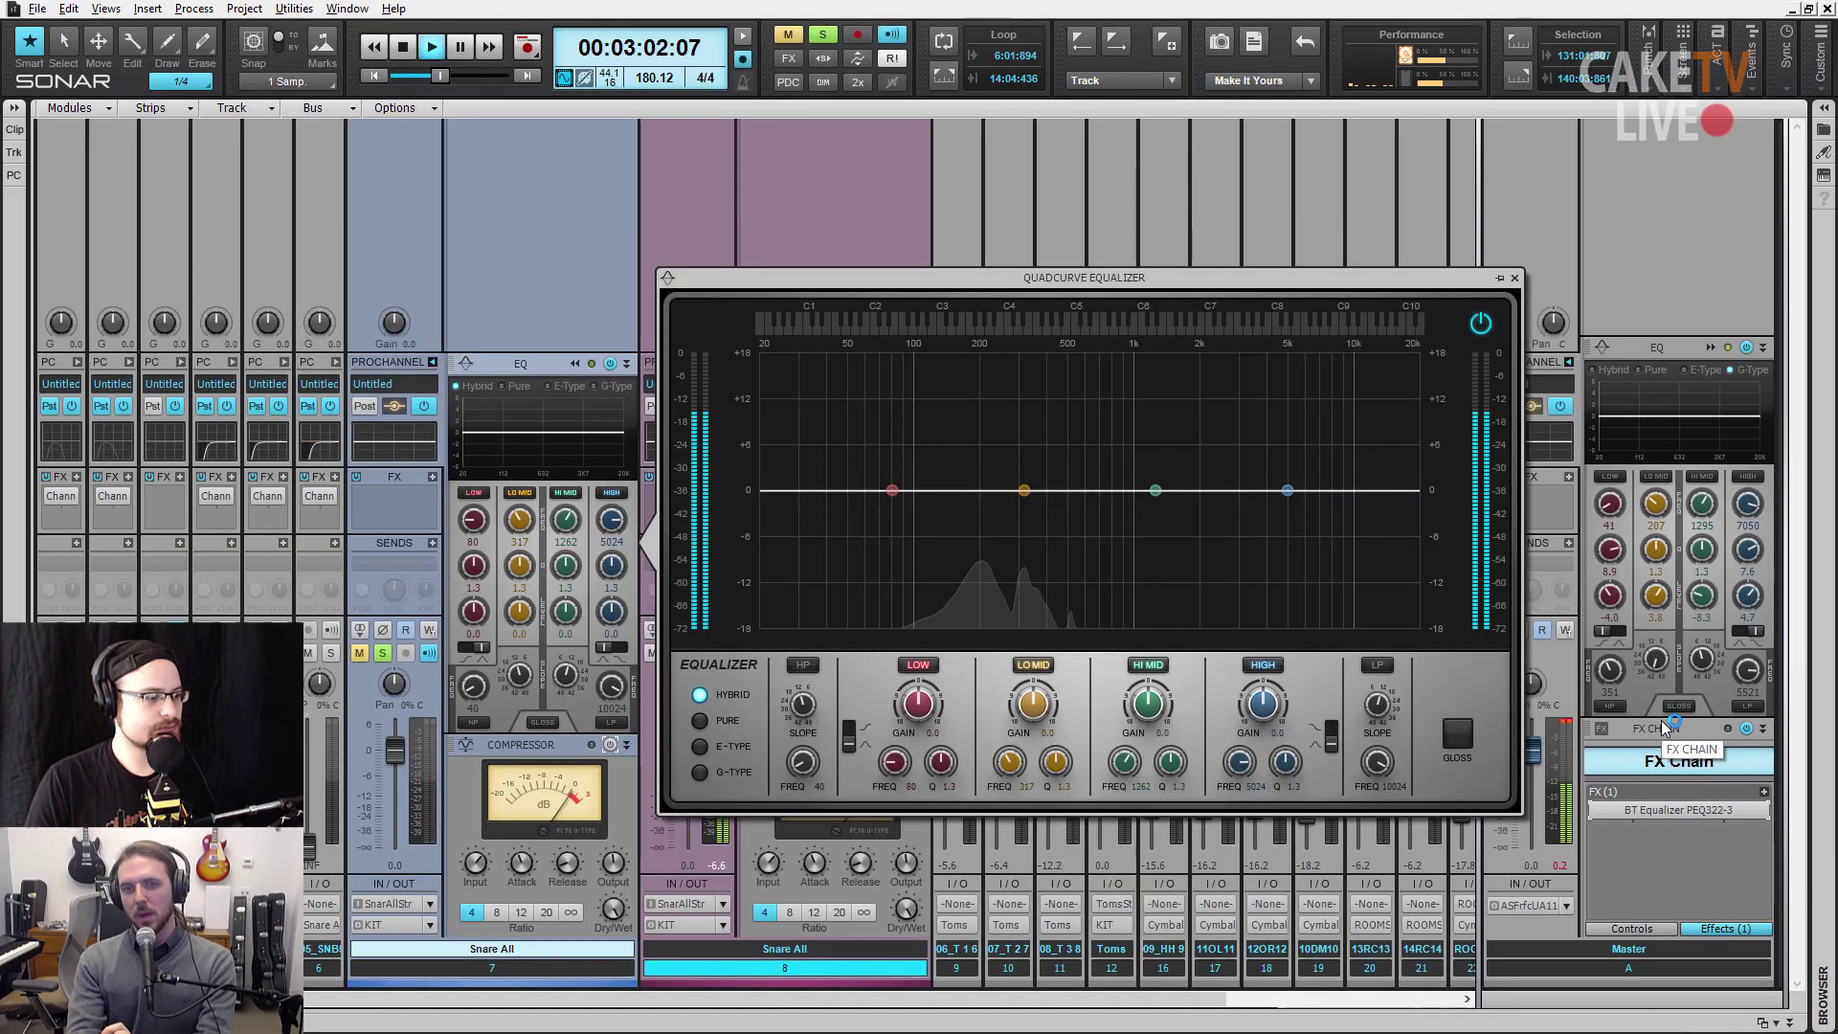
- Close the QuadCurve Equalizer window and stop playback
click(1515, 279)
key(space)
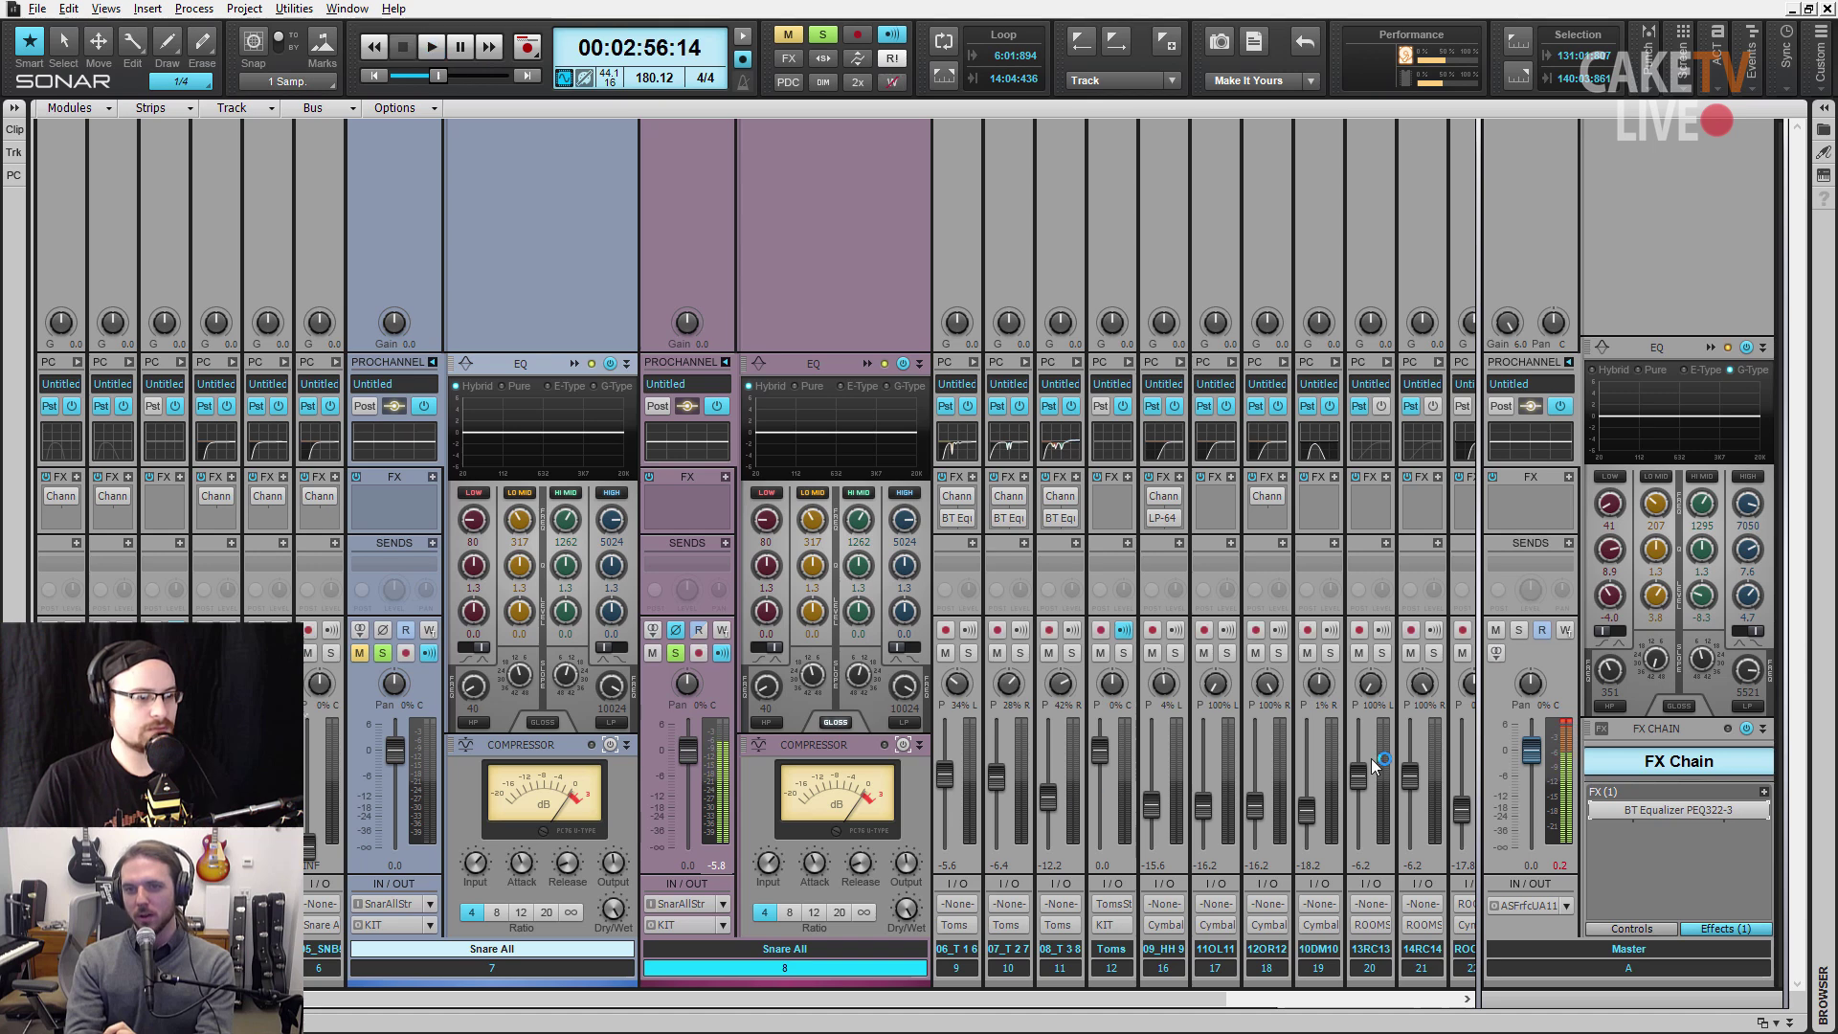
- Open the Master bus QuadCurve Equalizer window and play the soloed snares to view their spectrum
click(1508, 639)
click(1711, 347)
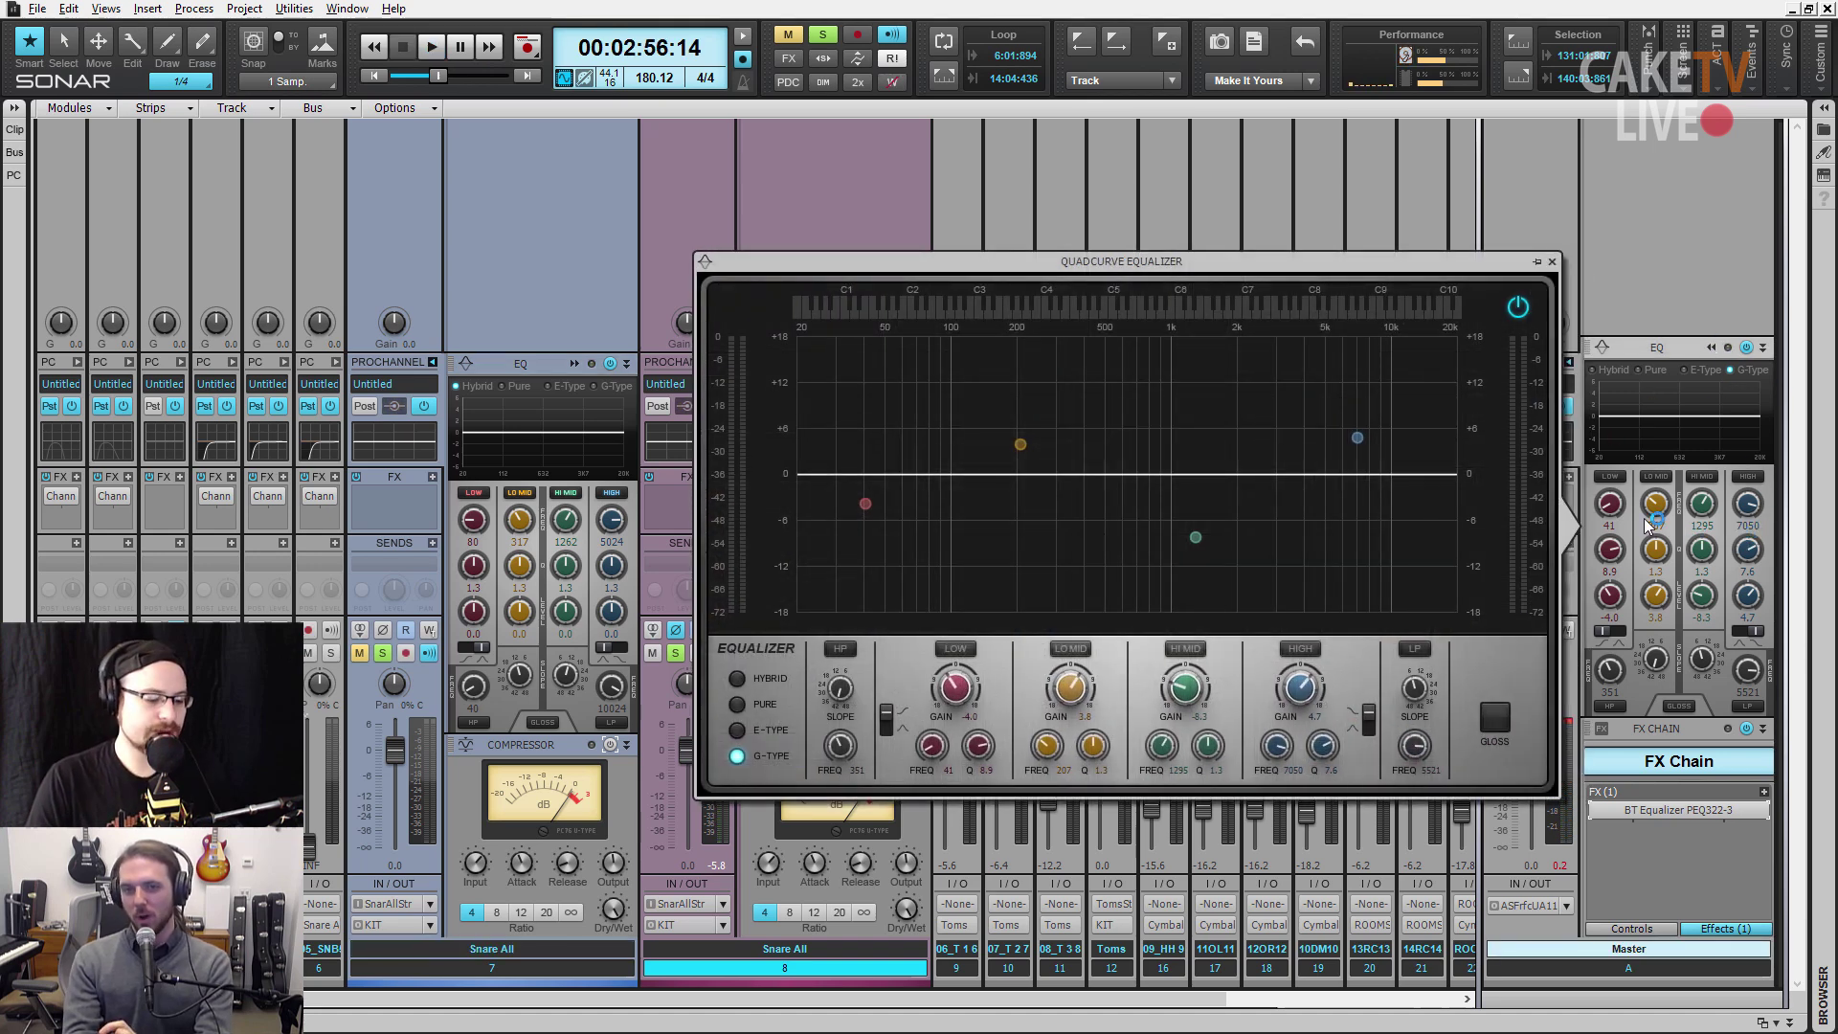
mouse_move(1745, 430)
key(space)
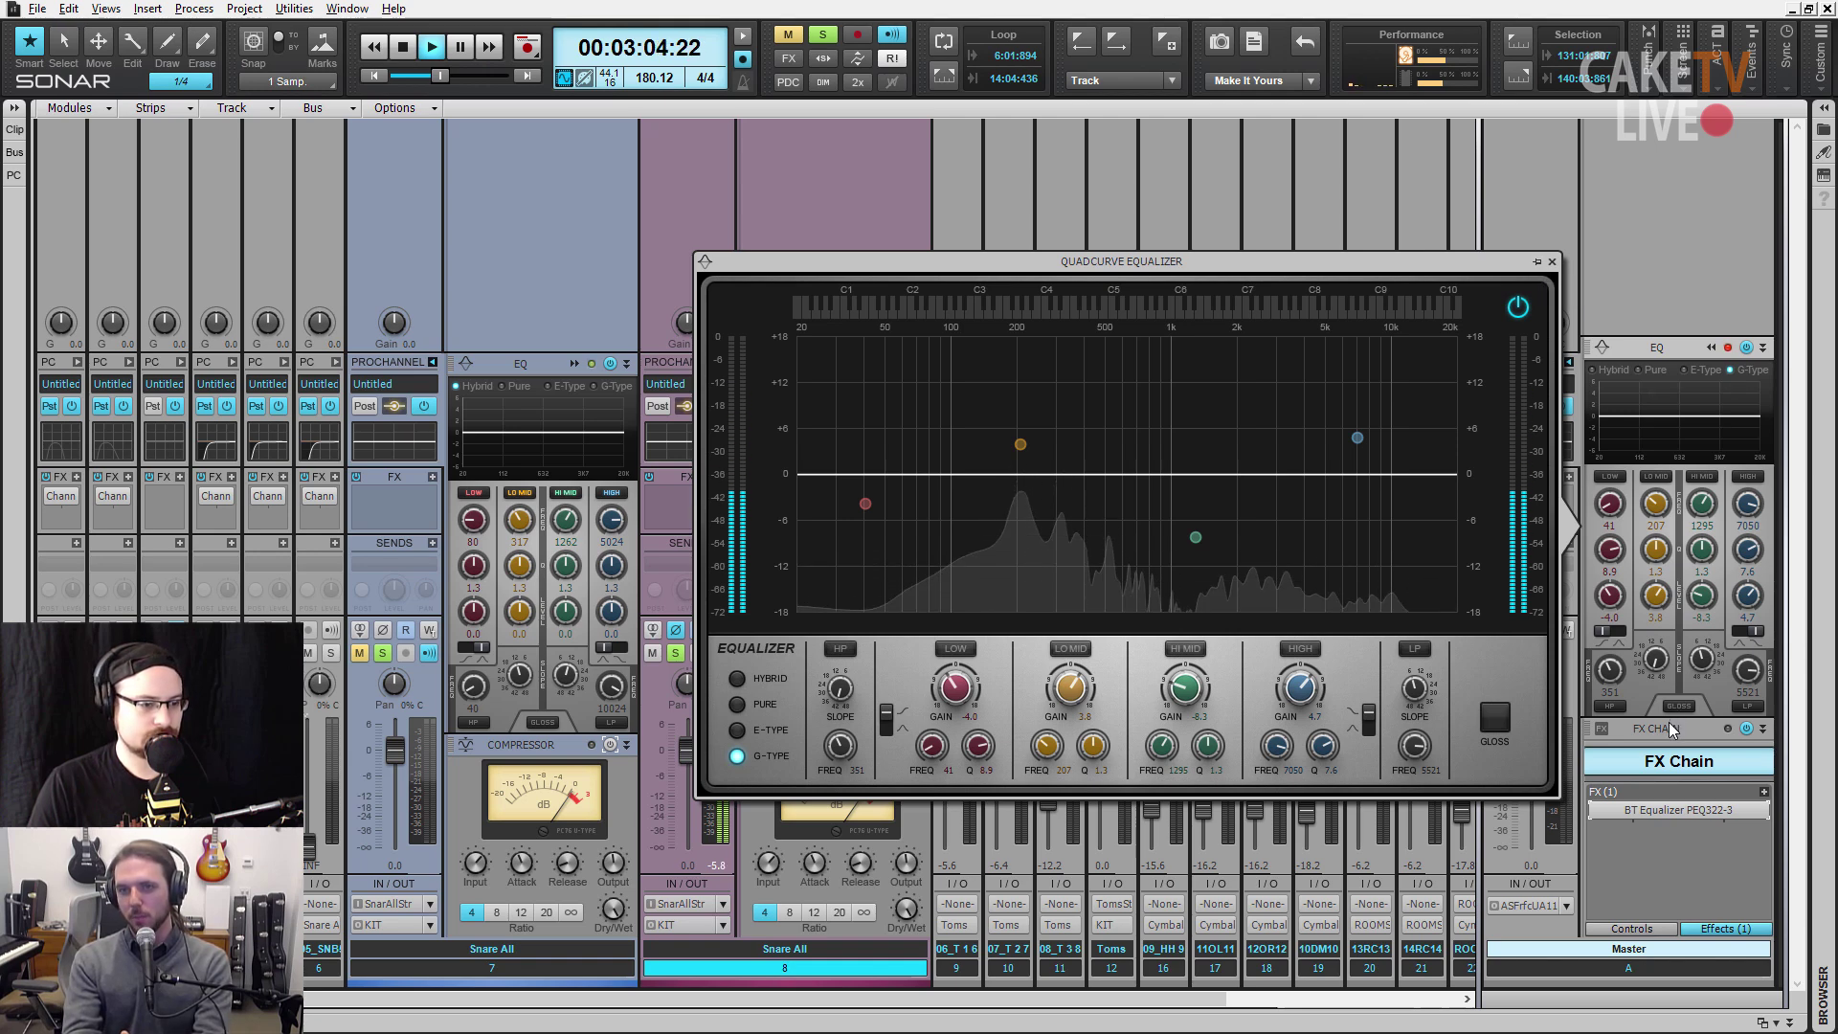
- Move the FX Chain module above the EQ in the Master bus ProChannel and open its BT Equalizer PEQ322-3
key(Escape)
drag(1663, 750, 1671, 356)
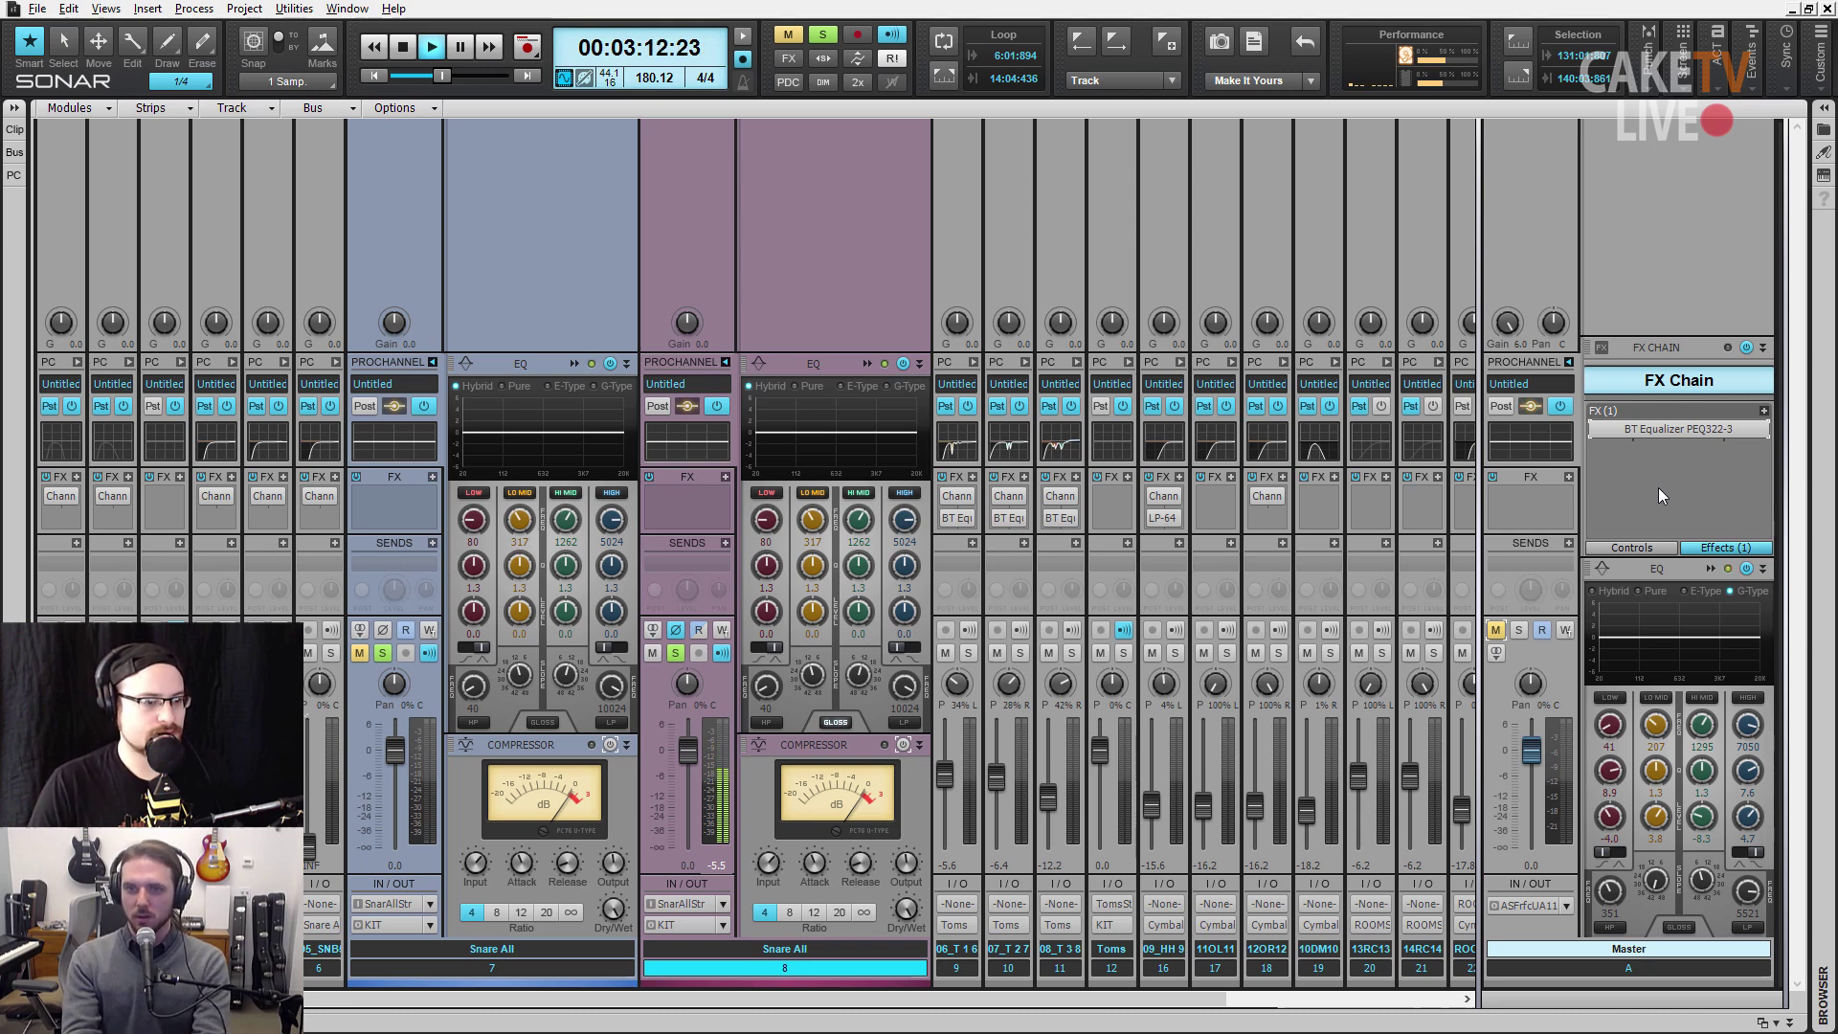
double_click(1675, 431)
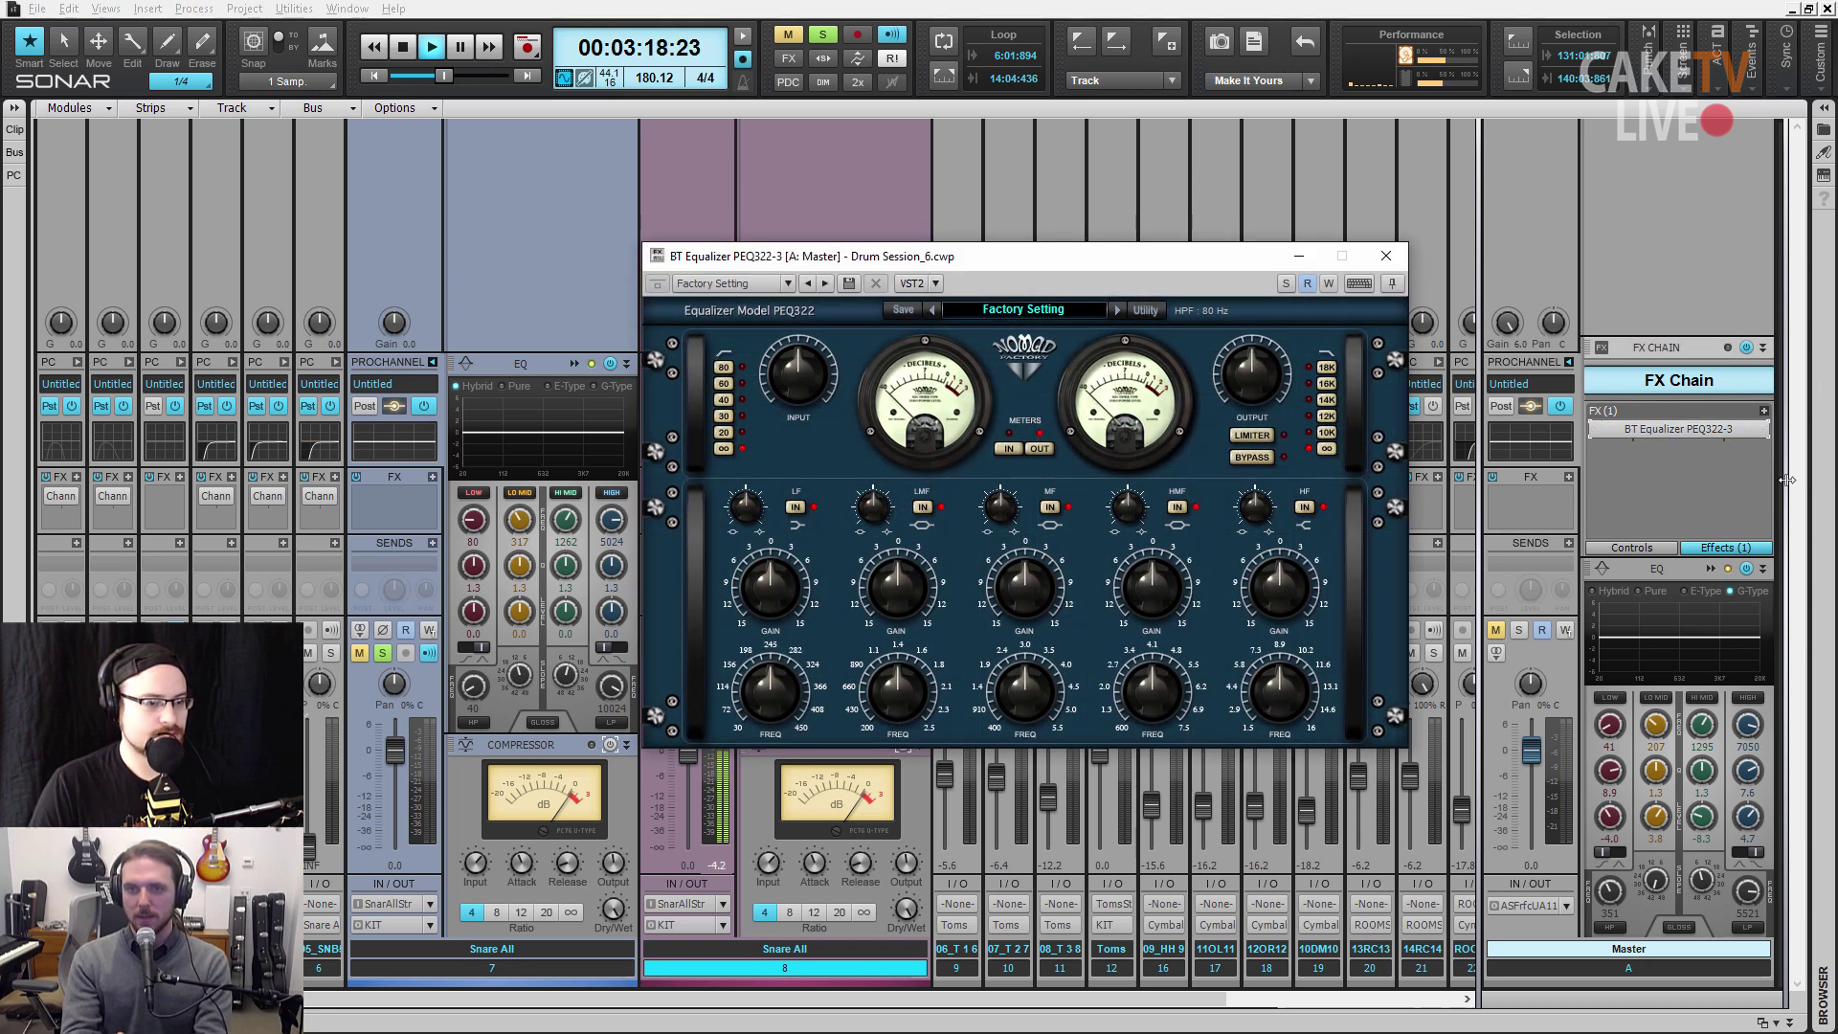
- Open the Master bus QuadCurve Equalizer and move the BT Equalizer window clear of its analyzer
click(1713, 568)
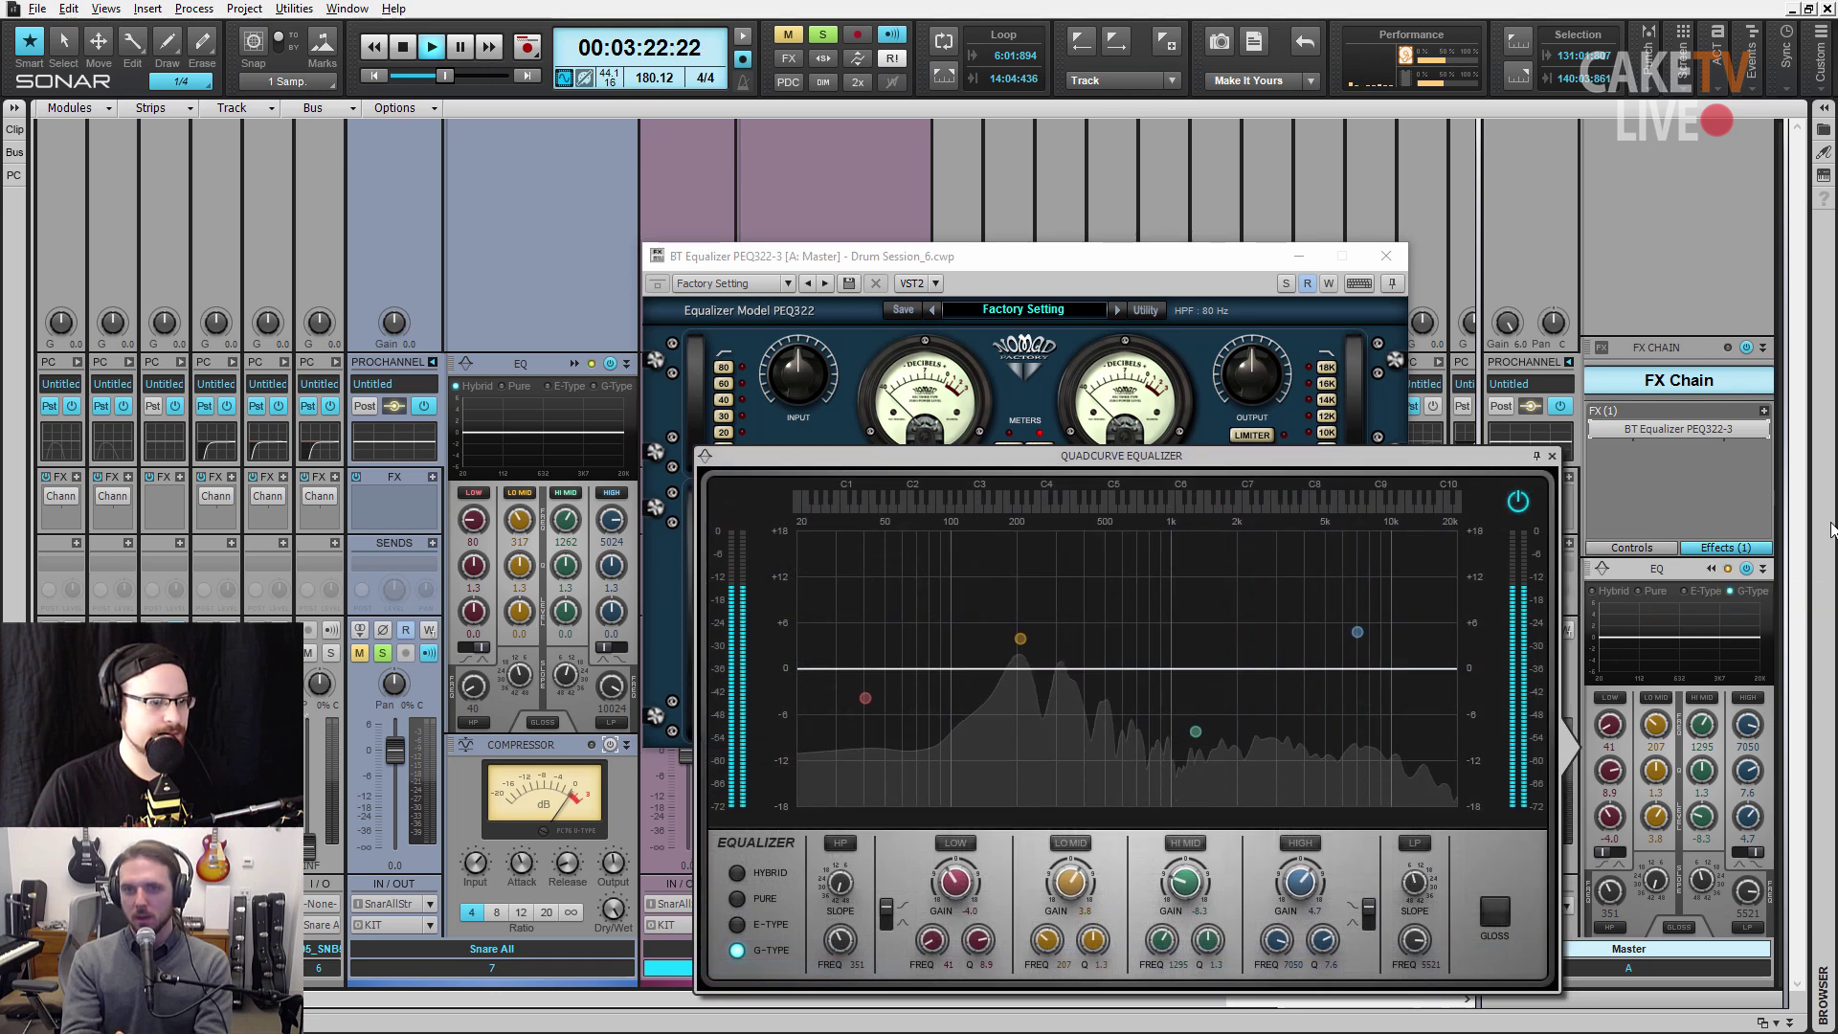
drag(1170, 264, 550, 98)
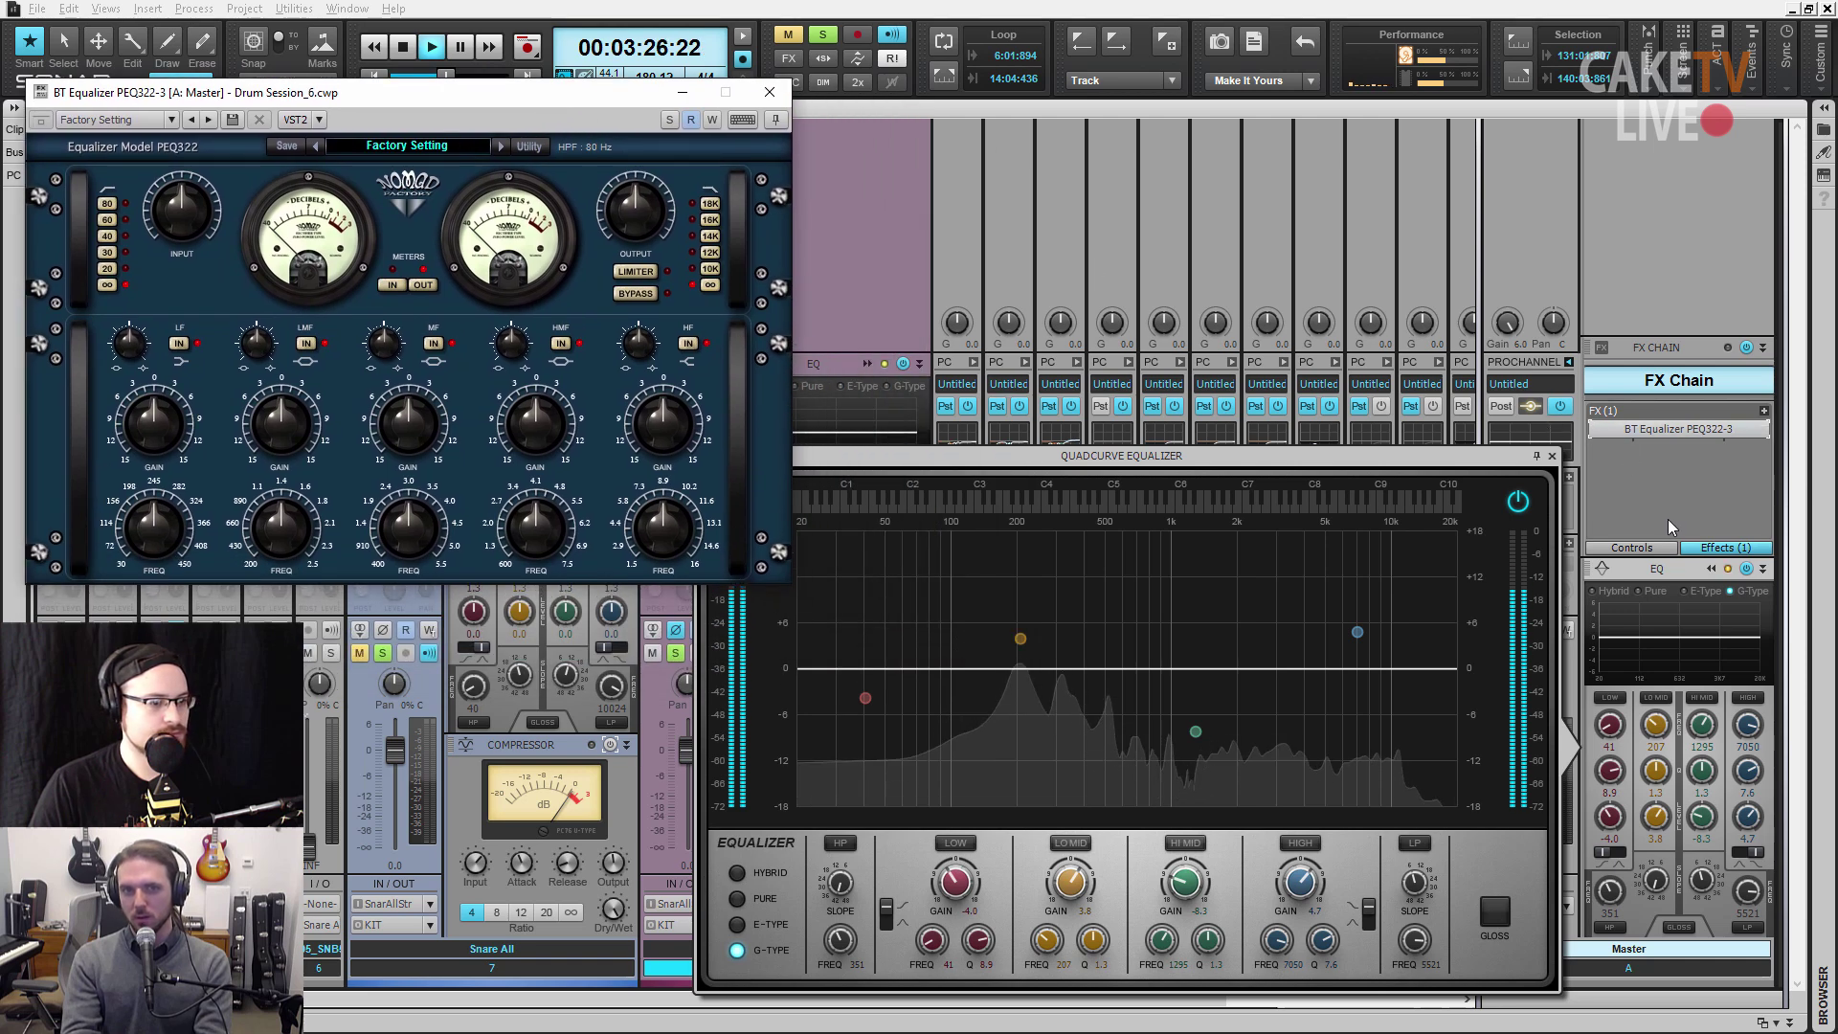
click(1525, 430)
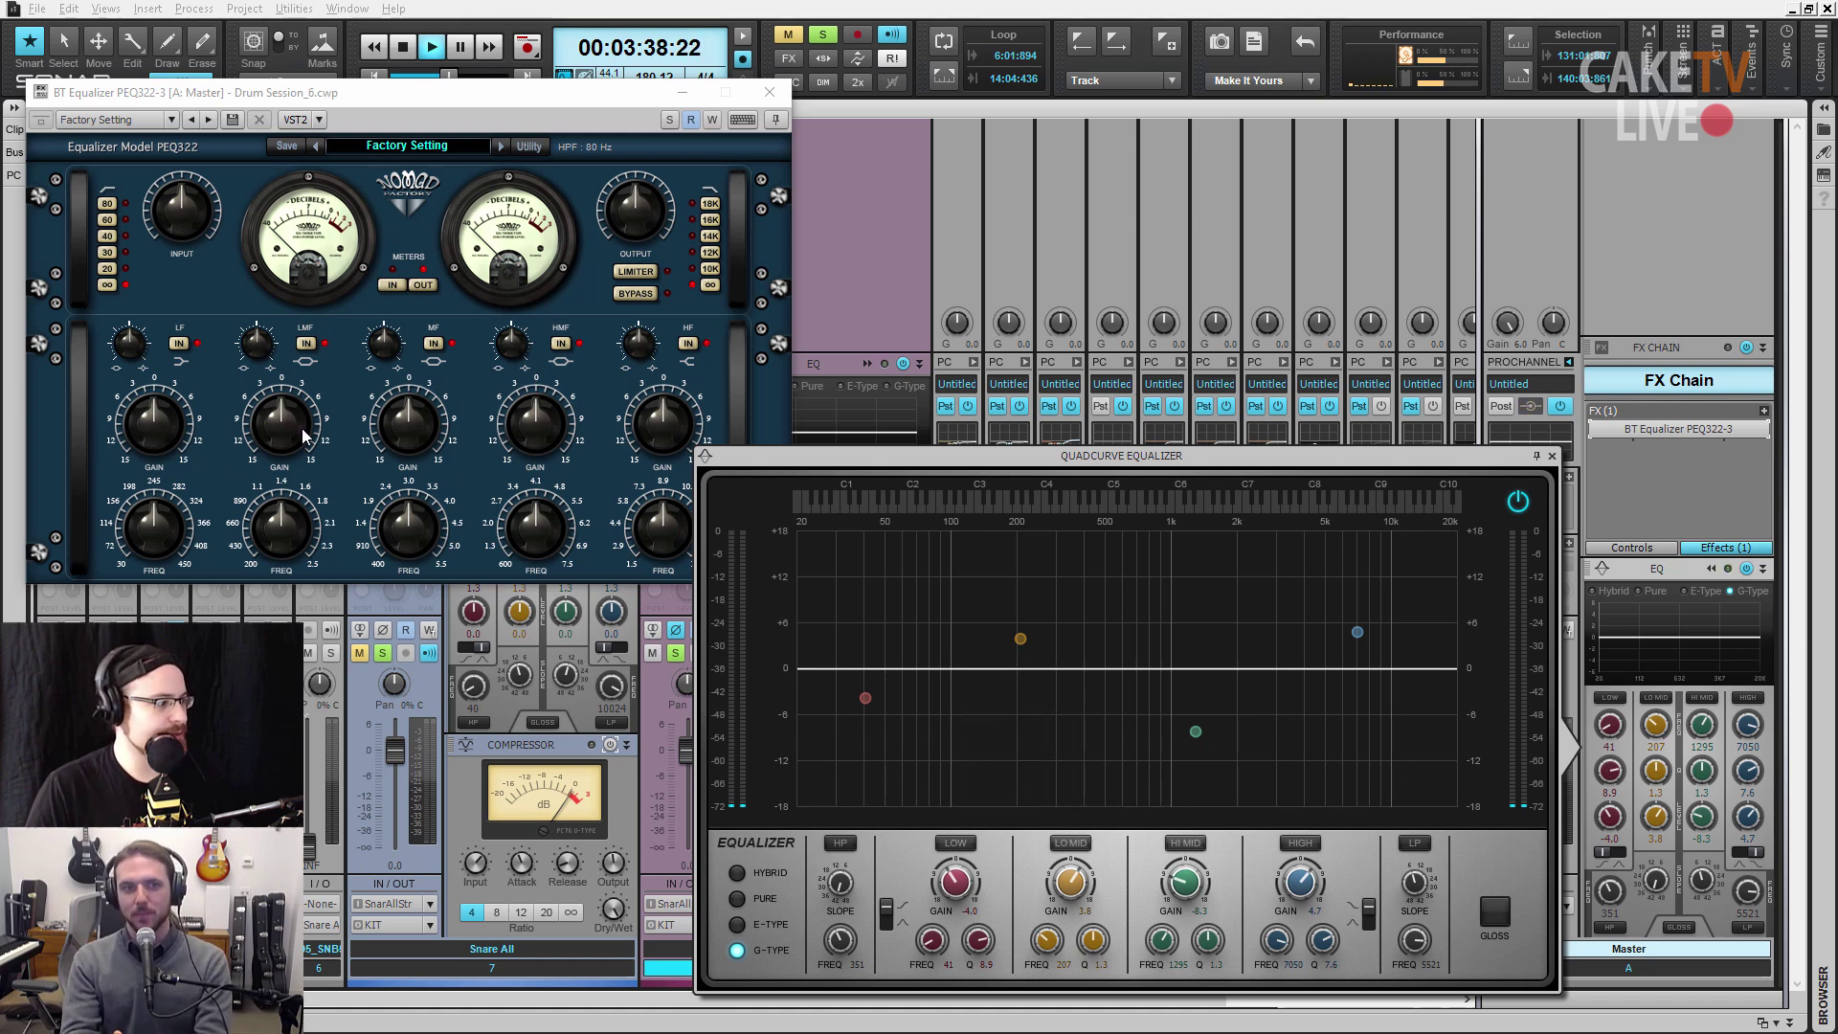
- Set the BT Equalizer's LF frequency to 81.20 Hz and boost its LF gain fully, with the QuadCurve analyzer open
drag(176, 523, 157, 594)
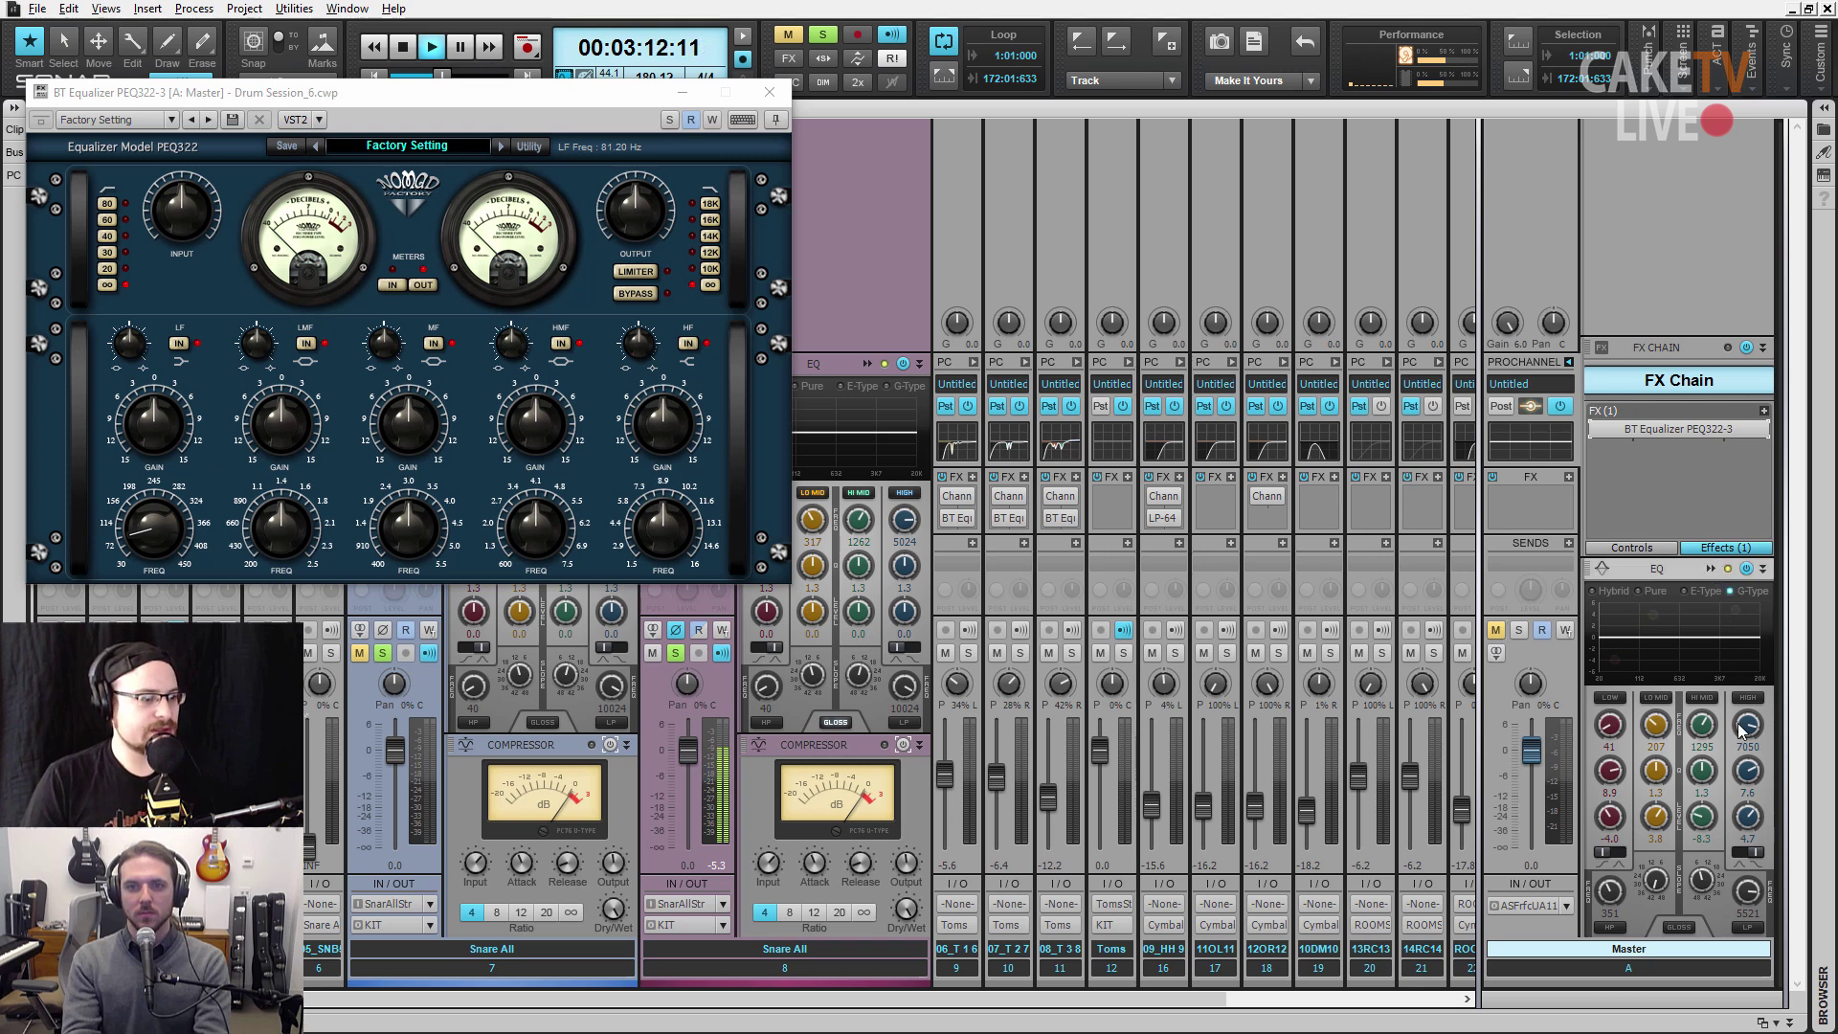
double_click(1713, 603)
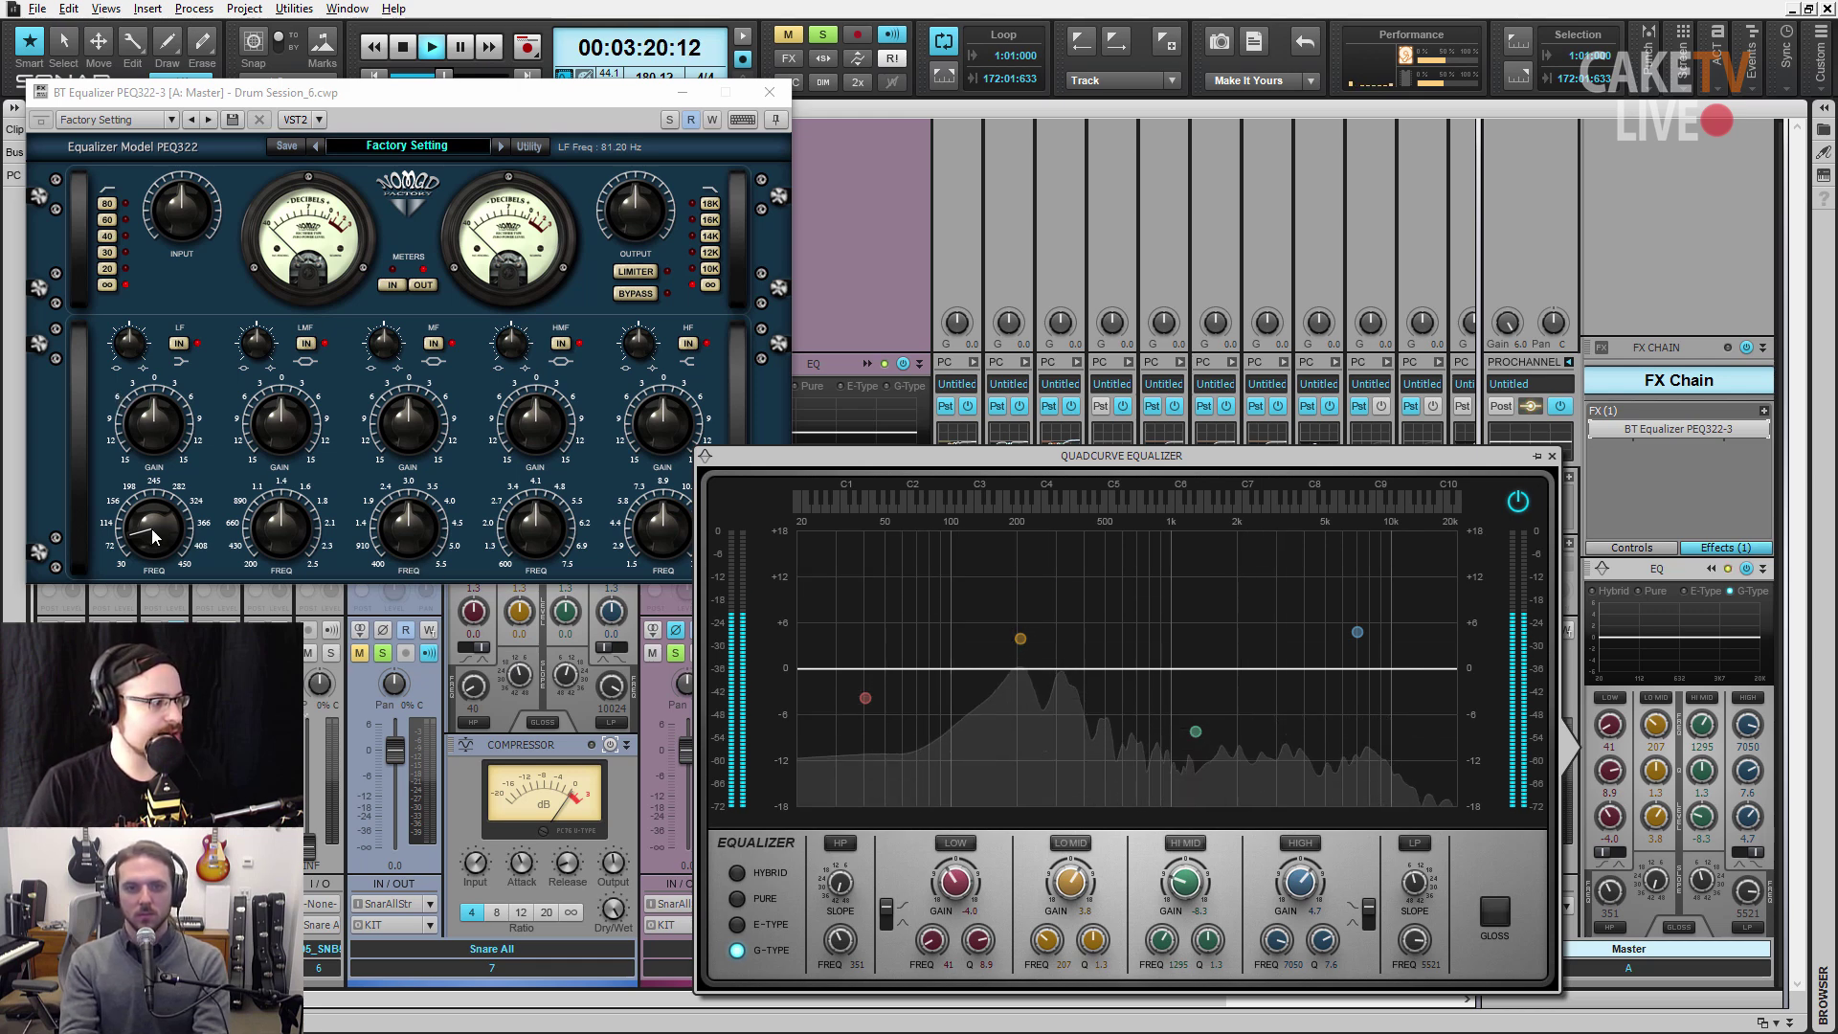
drag(137, 445, 157, 352)
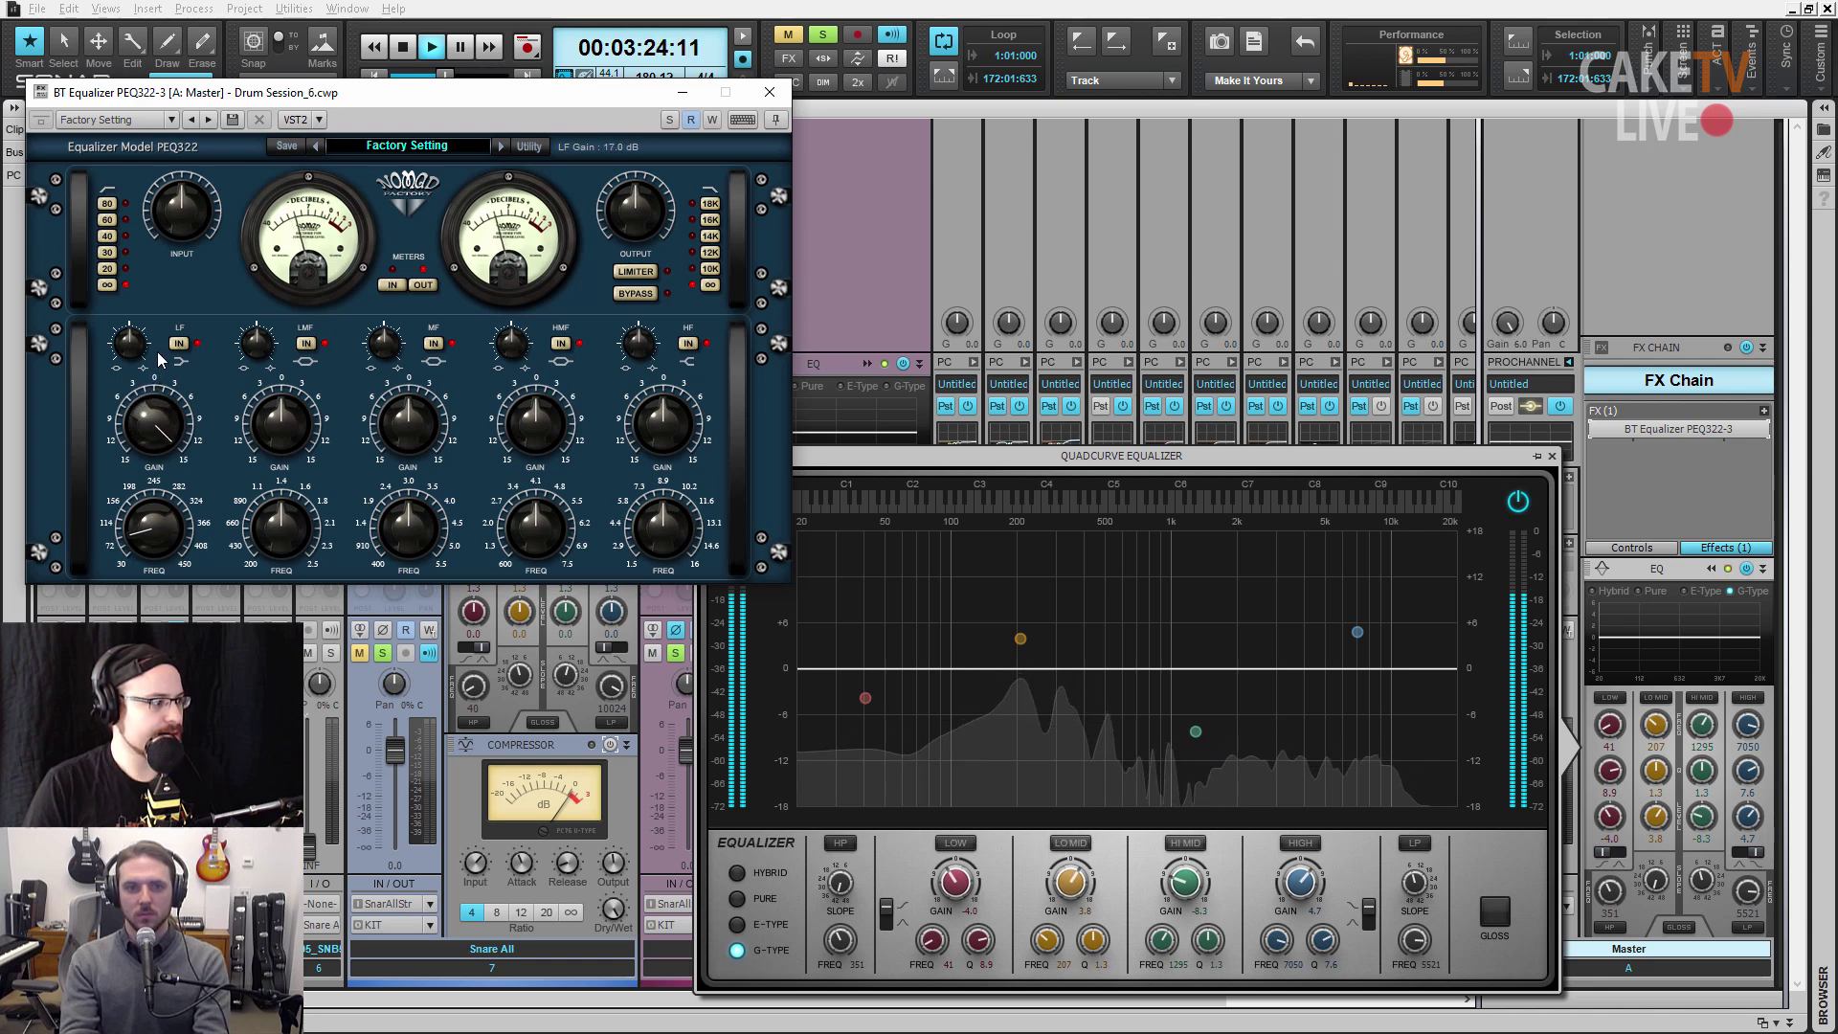
- Adjust the BT Equalizer's LF slope and sweep the LF frequency up to 234.60 Hz, then down to 32.90 Hz
drag(157, 496, 176, 473)
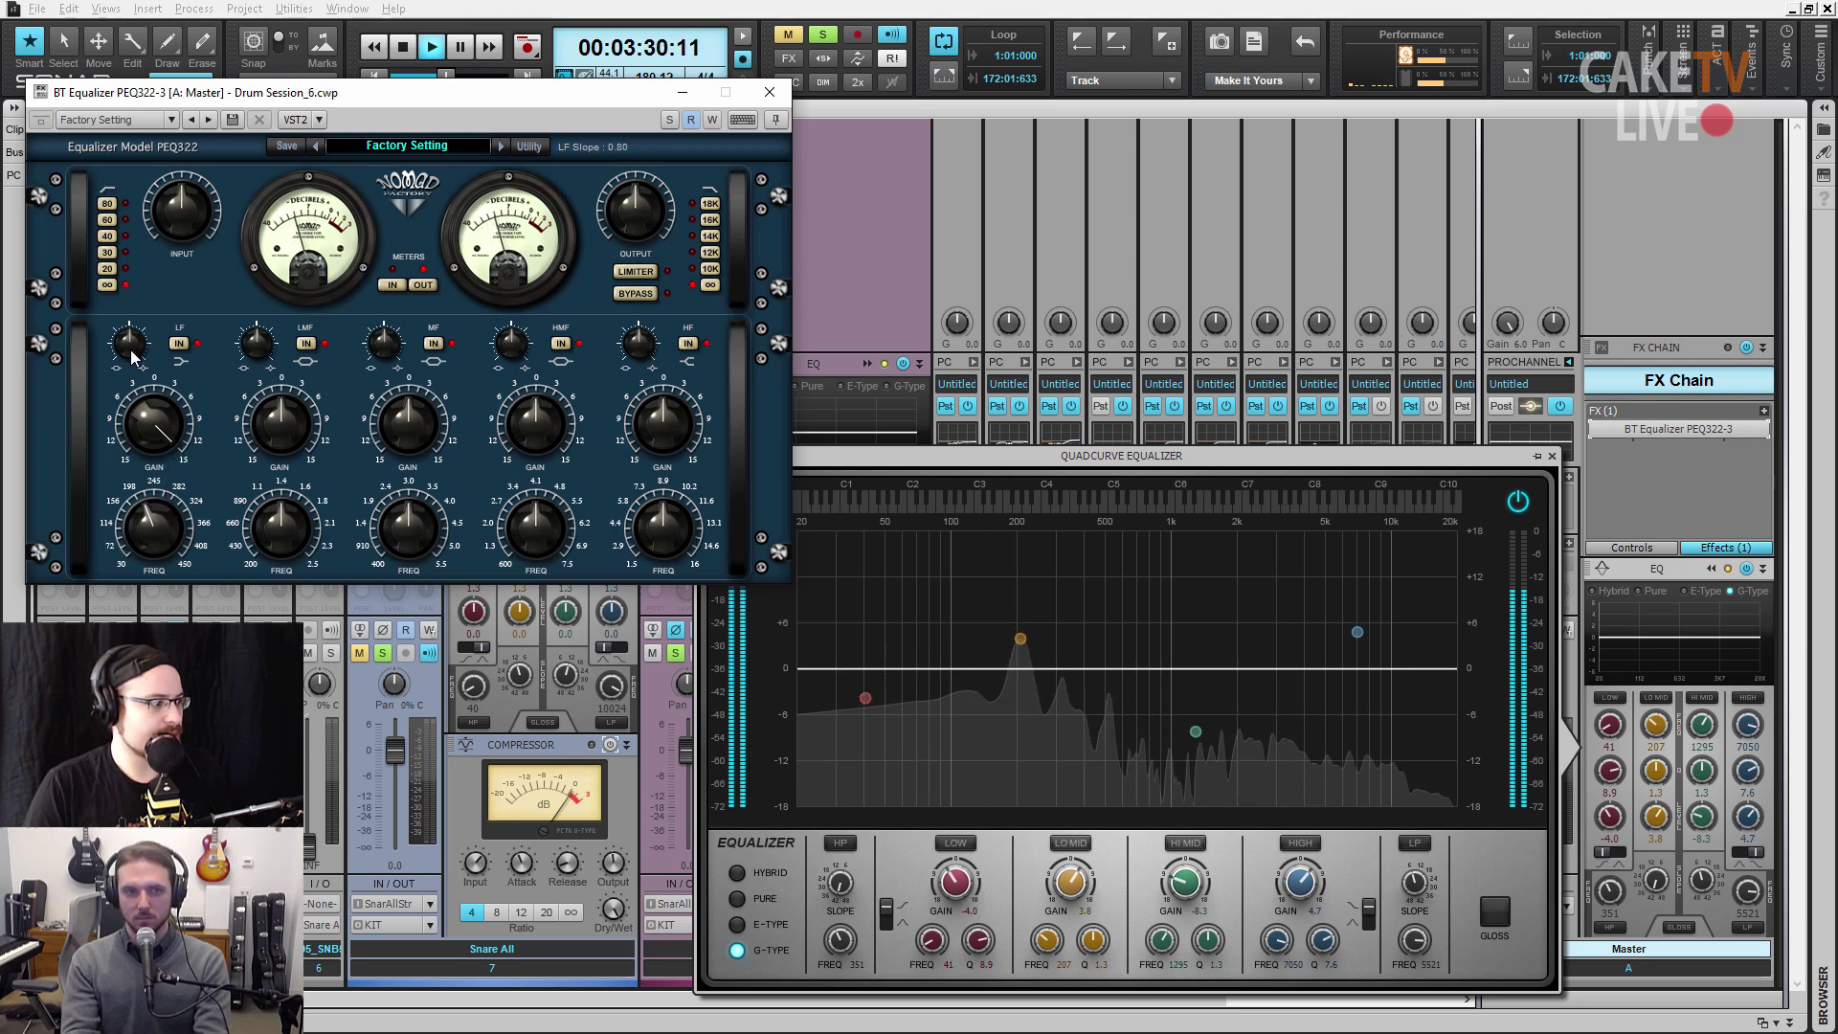
drag(159, 546, 165, 455)
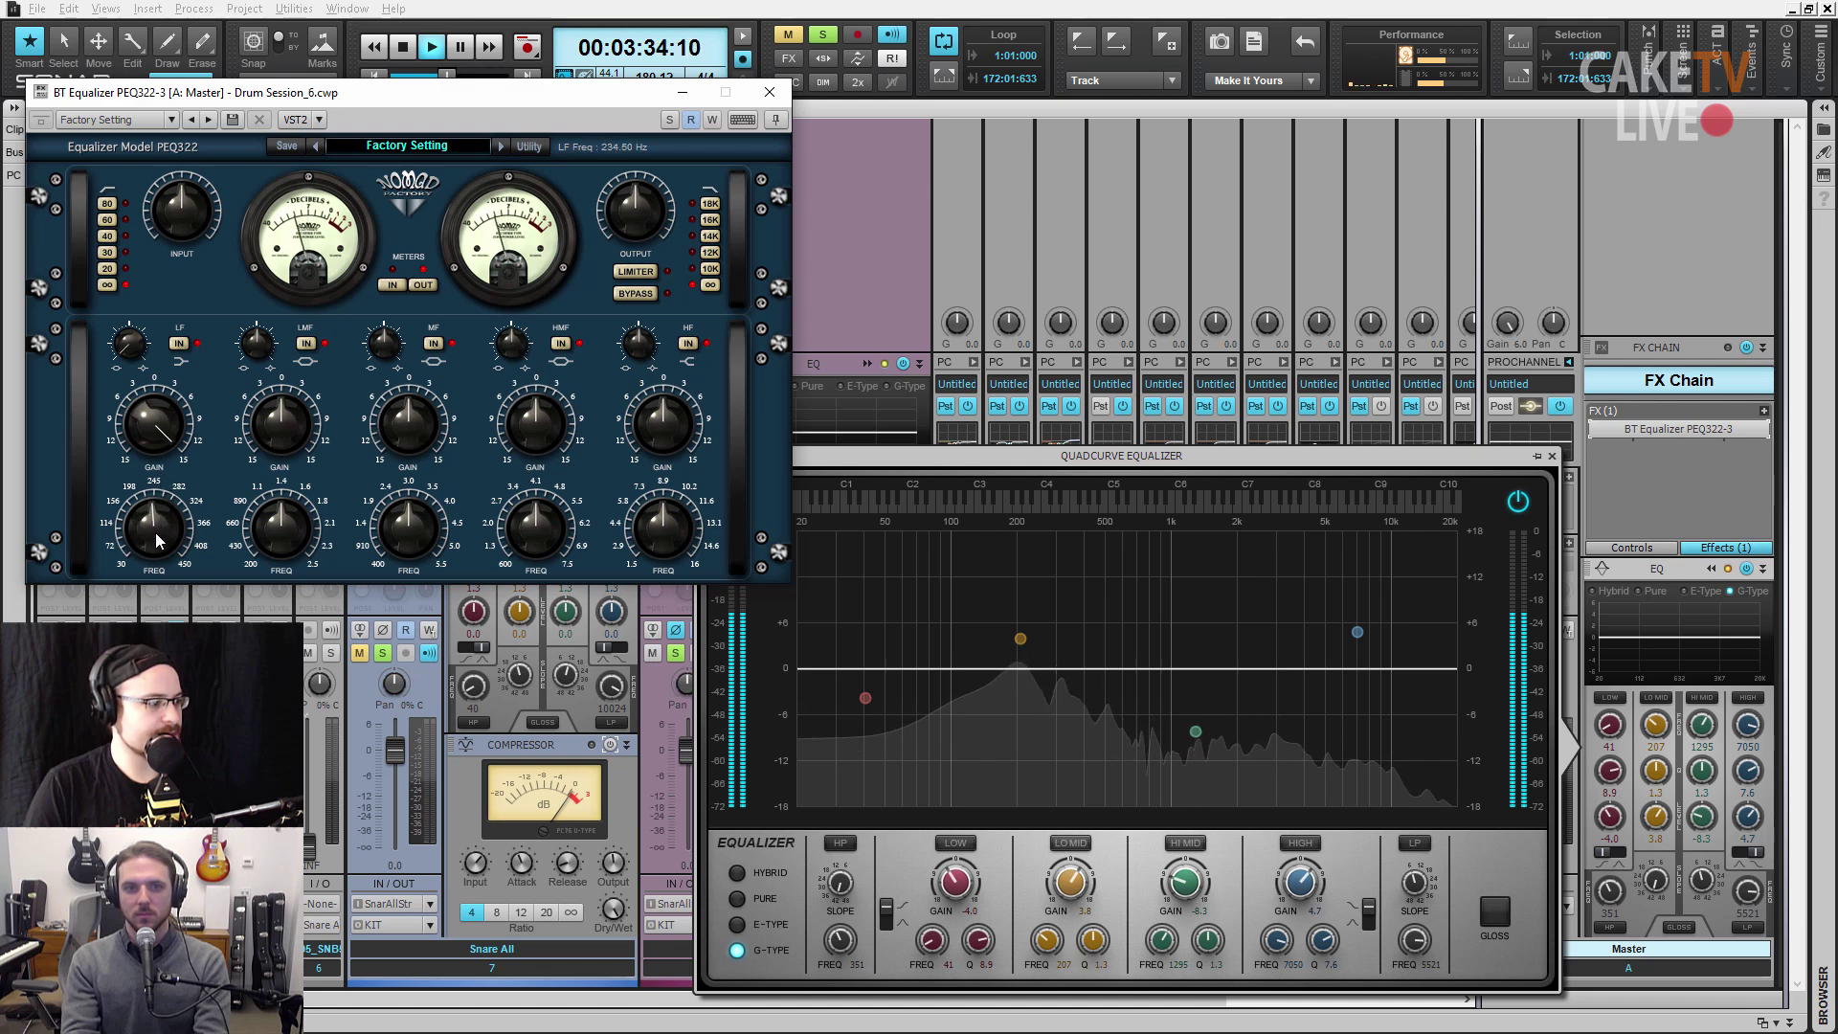
drag(158, 543, 194, 589)
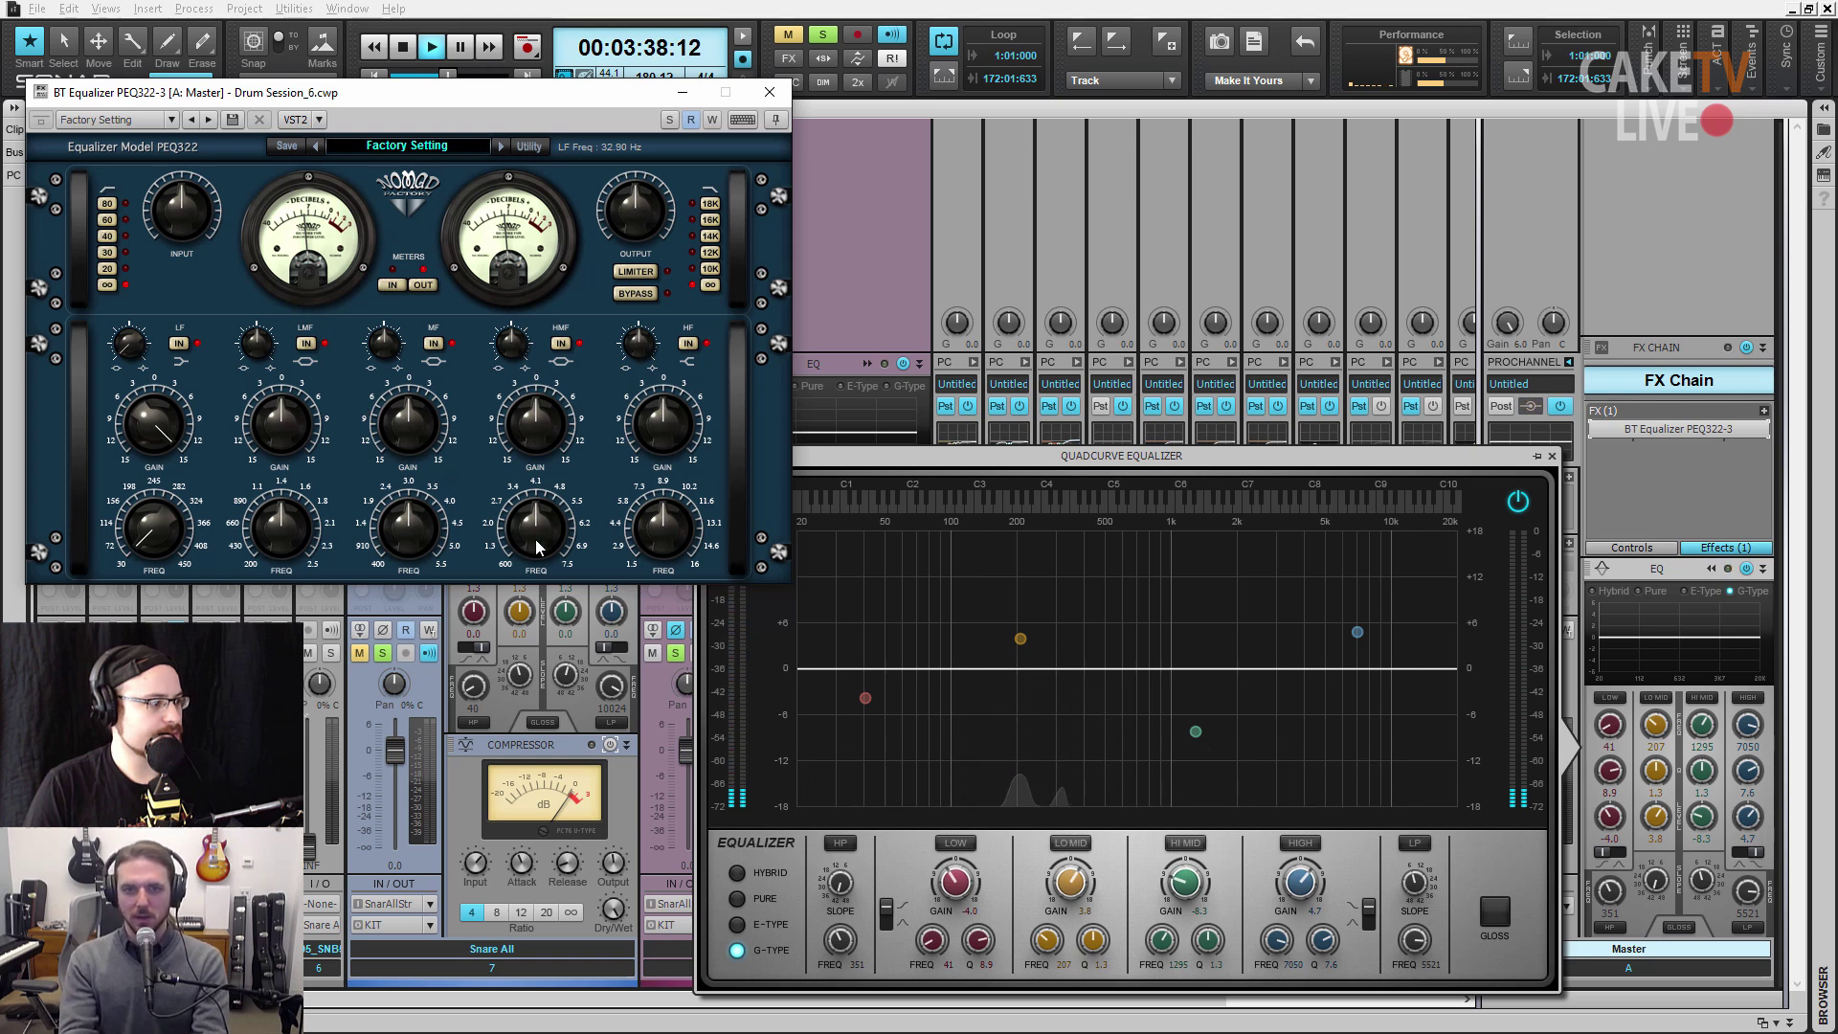
- Lower the BT Equalizer's HMF frequency, boost the HMF gain fully and stop playback
drag(537, 560, 539, 604)
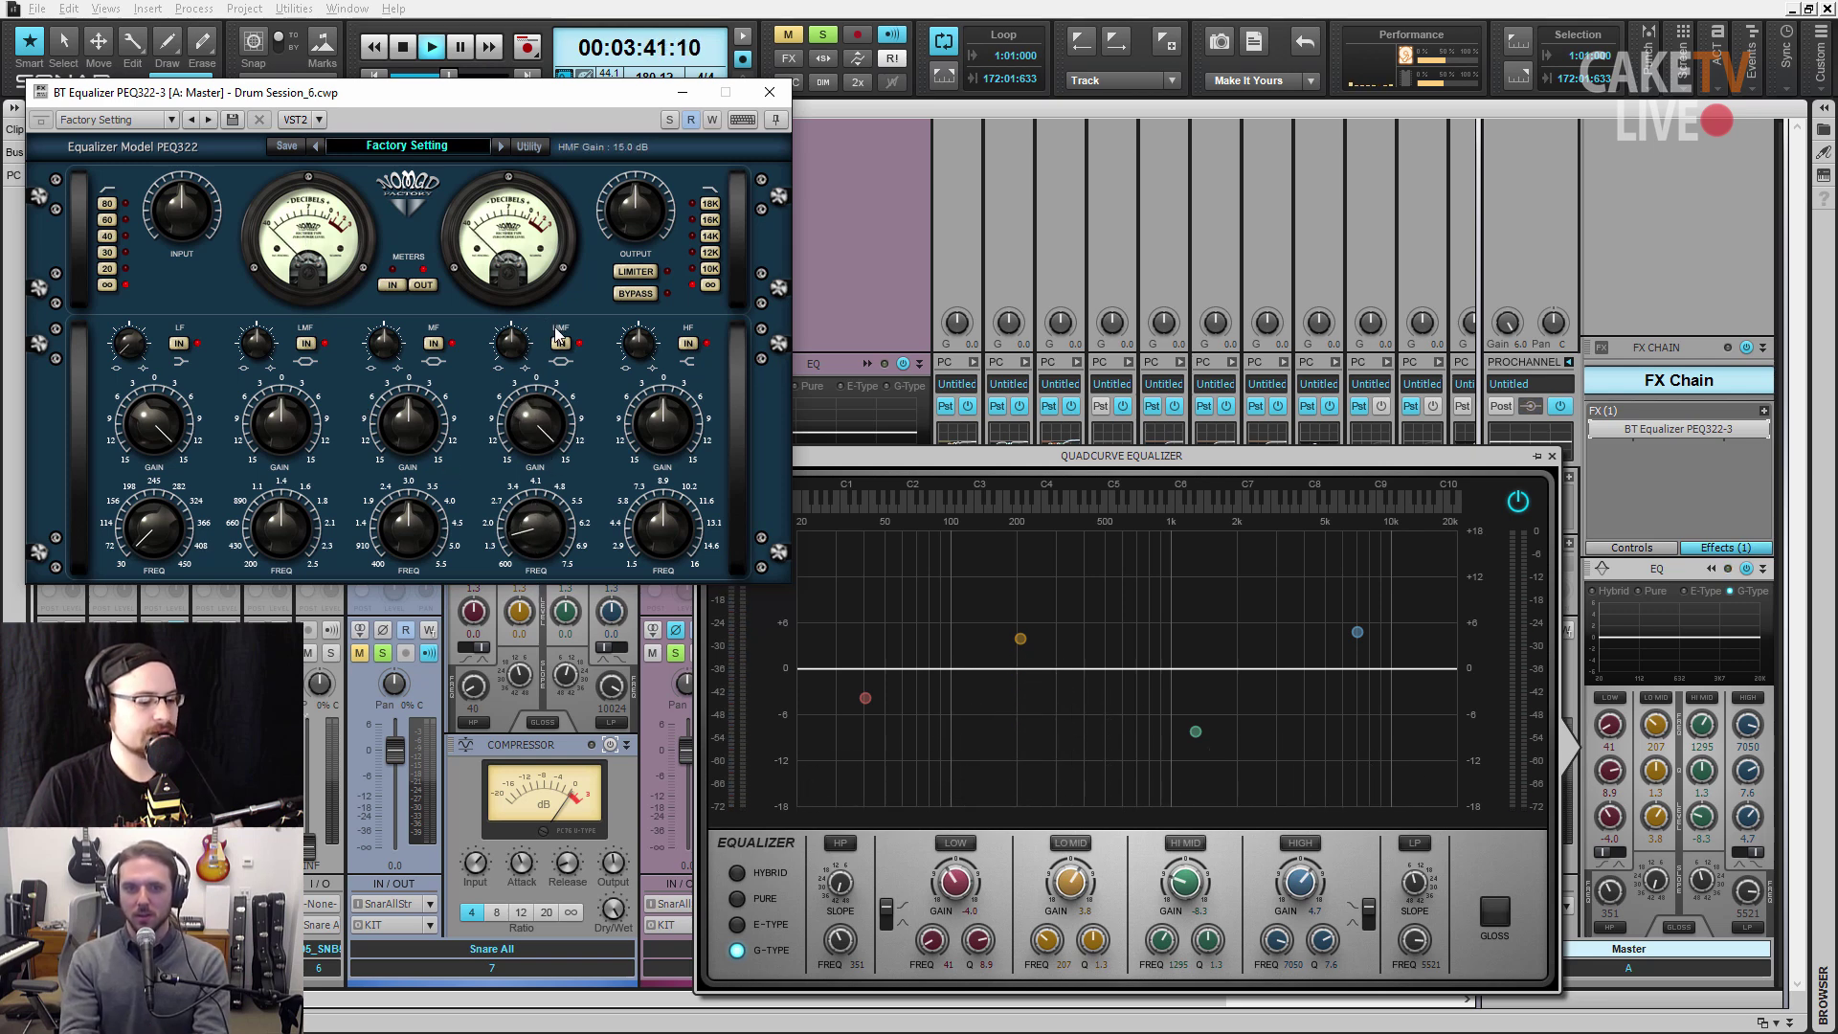
key(space)
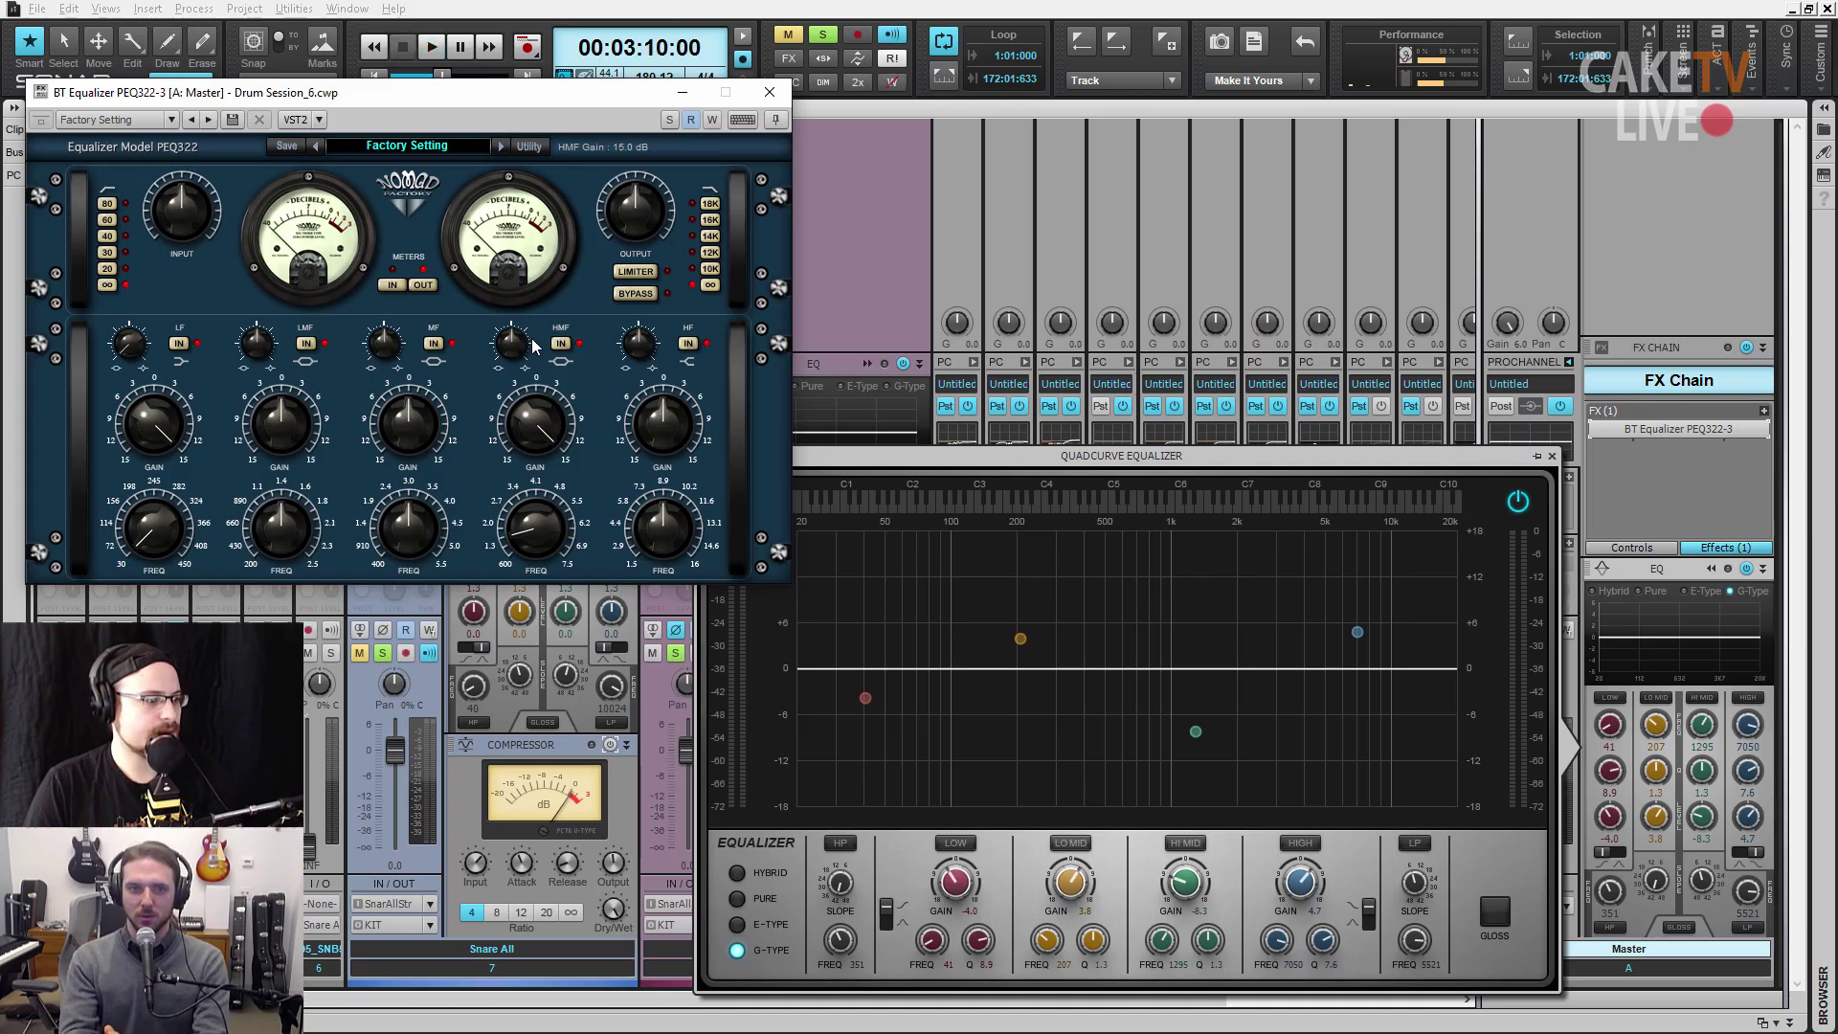